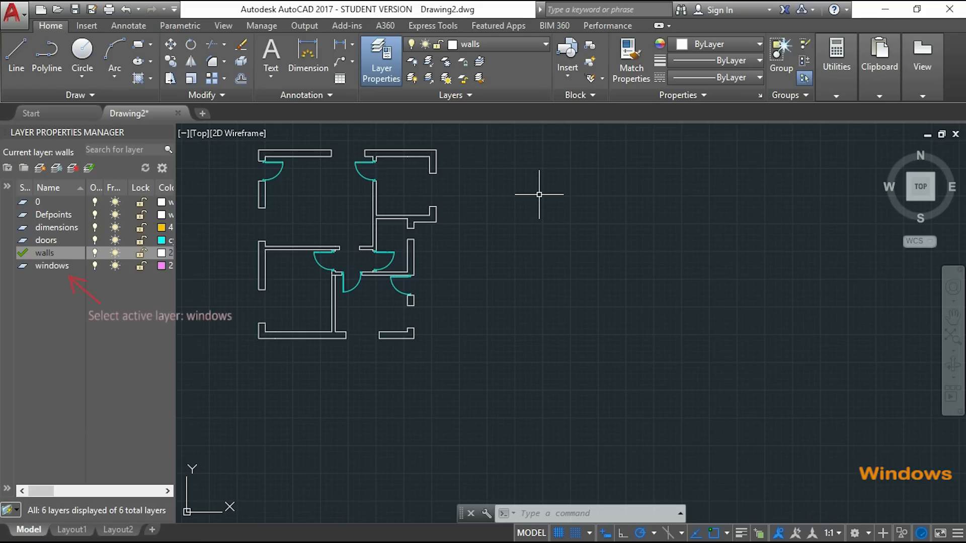
Step: Make the windows layer current and draw a 500-unit horizontal line in an empty area away from the floor plan
{"action": "double_click", "coordinate": [51, 266]}
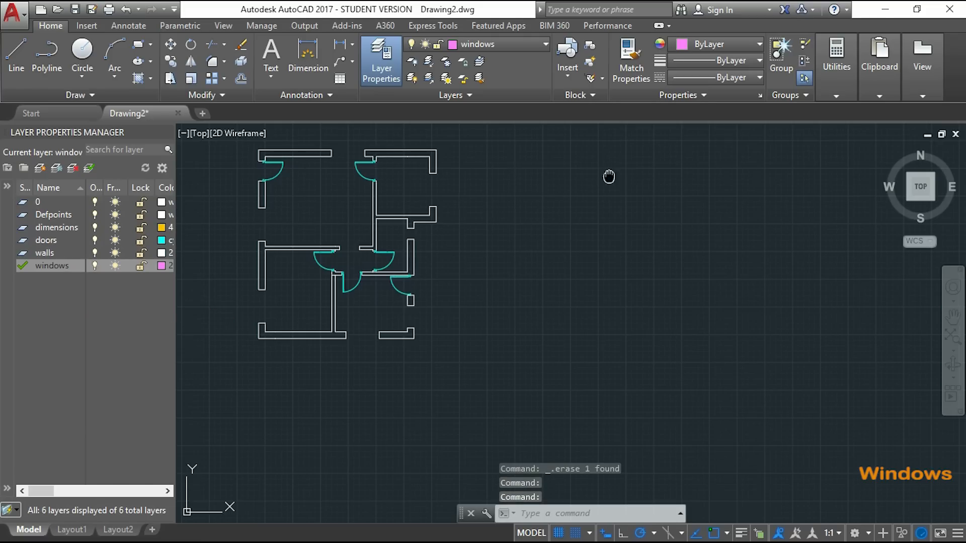
{"action": "middle_click_drag", "start_coordinate": [610, 173], "coordinate": [556, 284]}
{"action": "scroll", "coordinate": [457, 222], "scroll_direction": "up", "scroll_amount": 4}
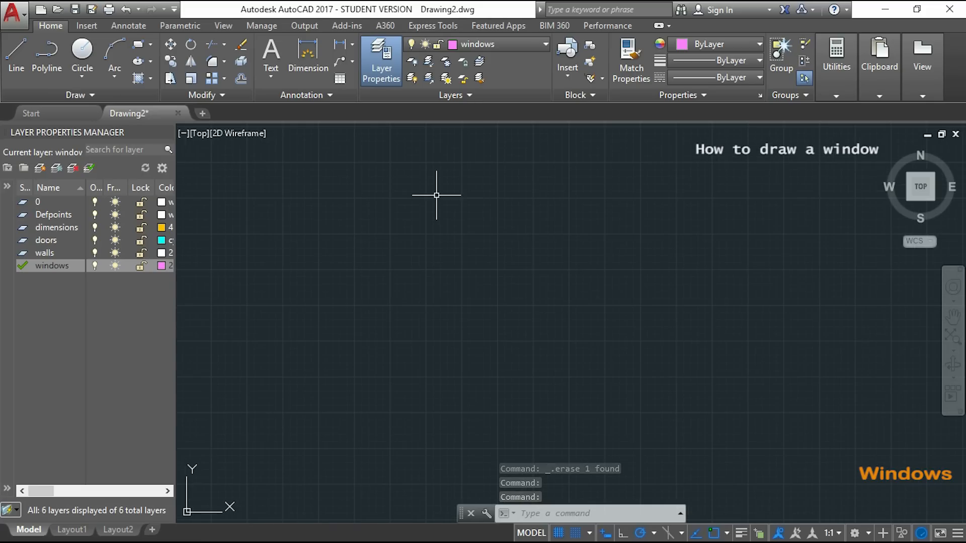
{"action": "type", "text": "L"}
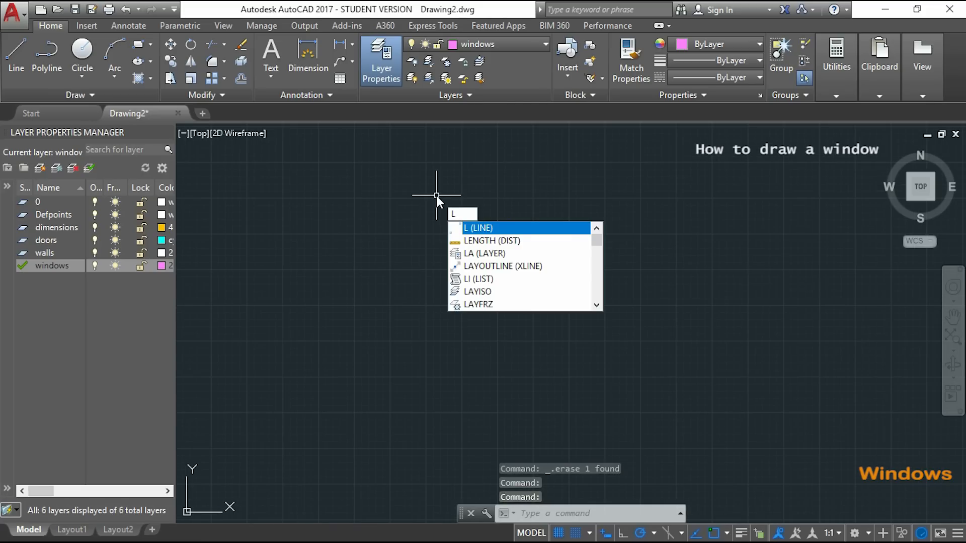
{"action": "key", "text": "Return"}
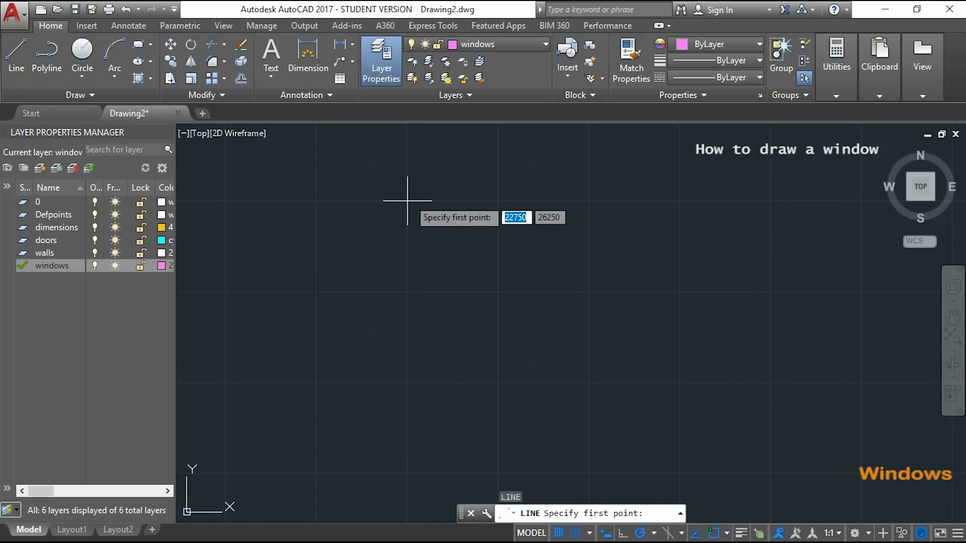
{"action": "left_click", "coordinate": [407, 200]}
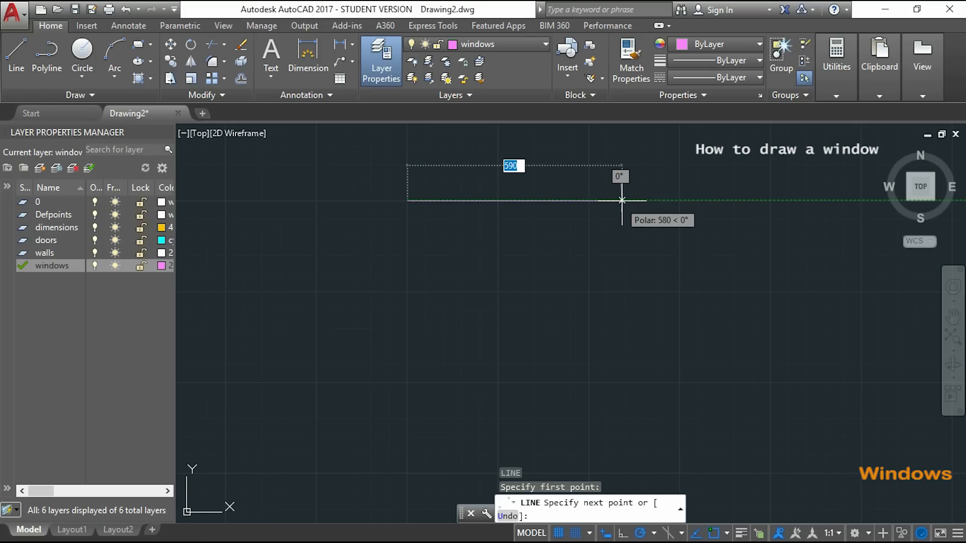
{"action": "type", "text": "500"}
{"action": "key", "text": "Return"}
Step: Complete the rectangle with a 100-unit vertical side, a 500-unit top side and a closing side back to the start point
{"action": "middle_click_drag", "start_coordinate": [642, 189], "coordinate": [566, 230]}
{"action": "scroll", "coordinate": [549, 209], "scroll_direction": "up", "scroll_amount": 2}
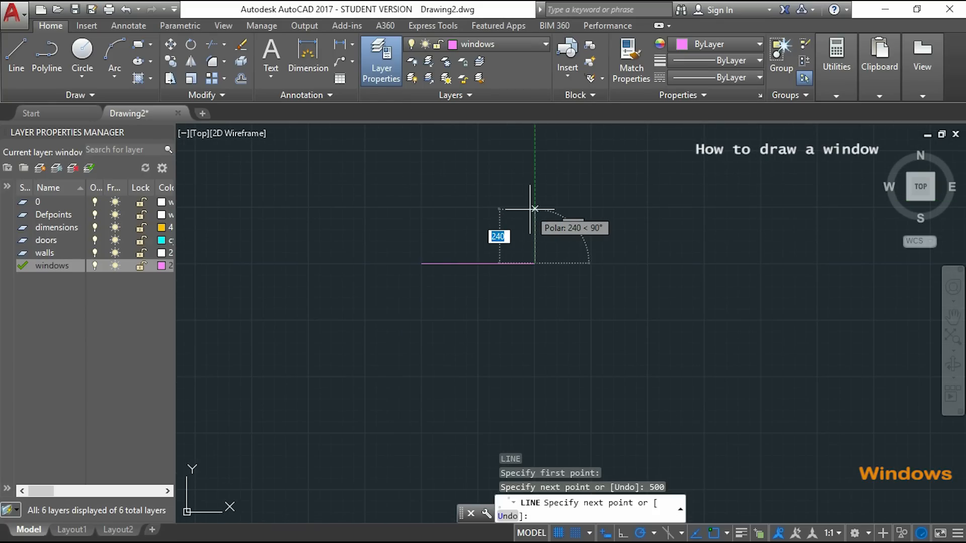
{"action": "type", "text": "100"}
{"action": "key", "text": "Return"}
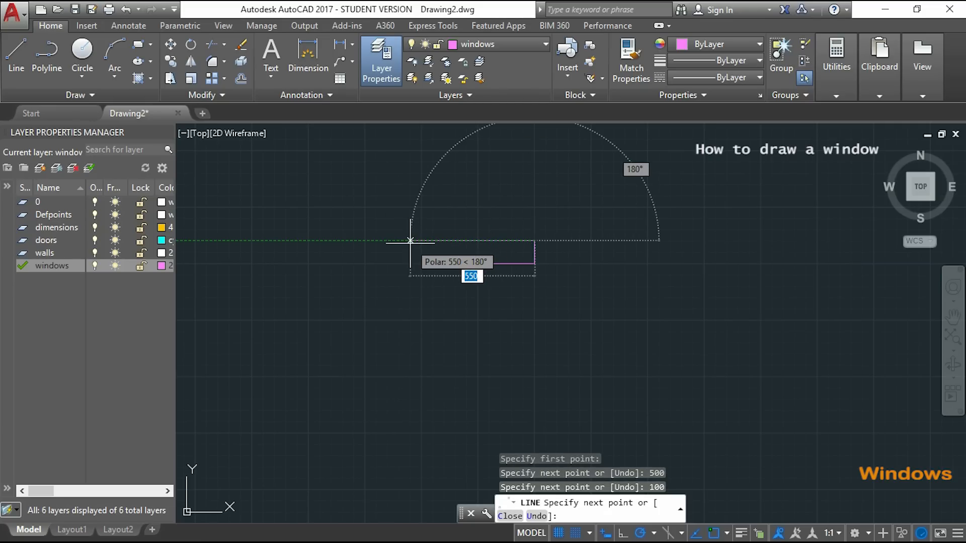
{"action": "type", "text": "500"}
{"action": "key", "text": "Return"}
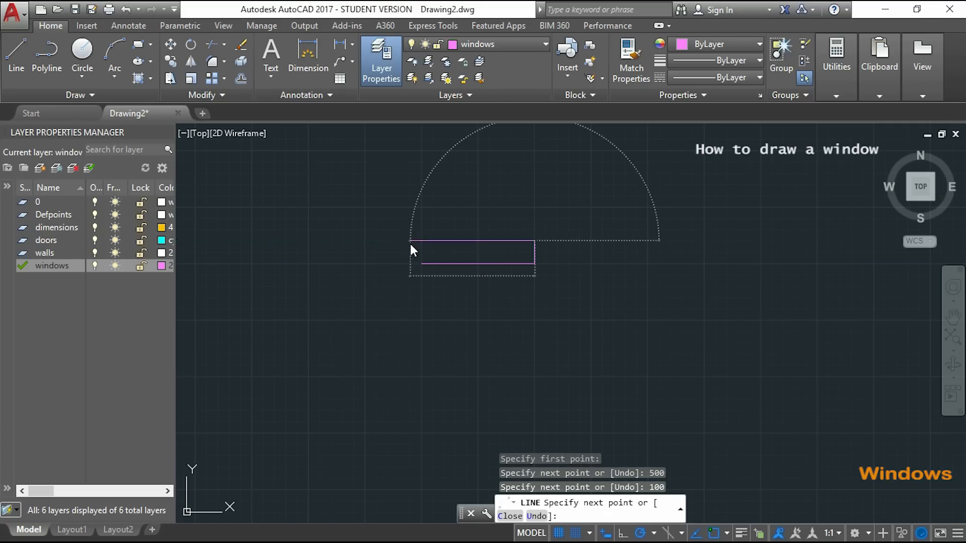
{"action": "scroll", "coordinate": [413, 264], "scroll_direction": "up", "scroll_amount": 4}
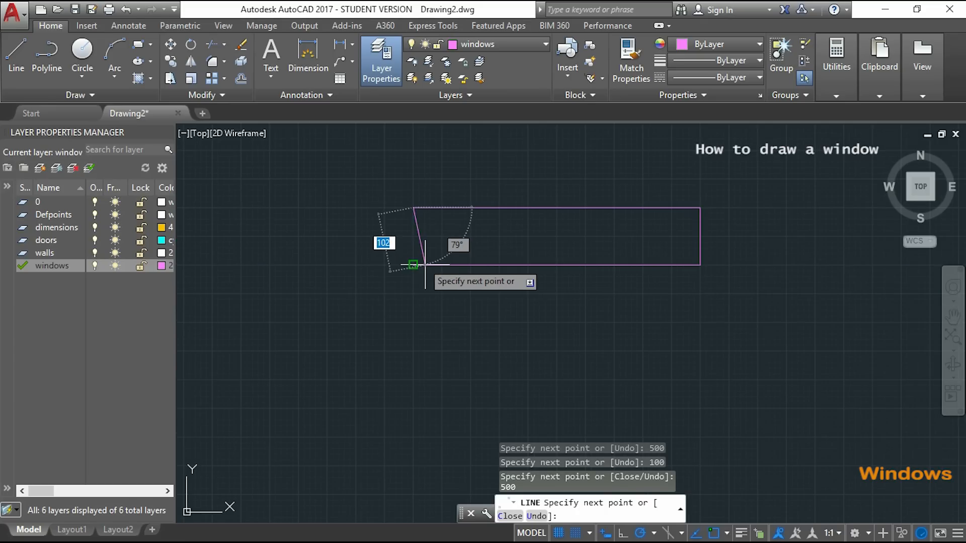
{"action": "left_click", "coordinate": [412, 264]}
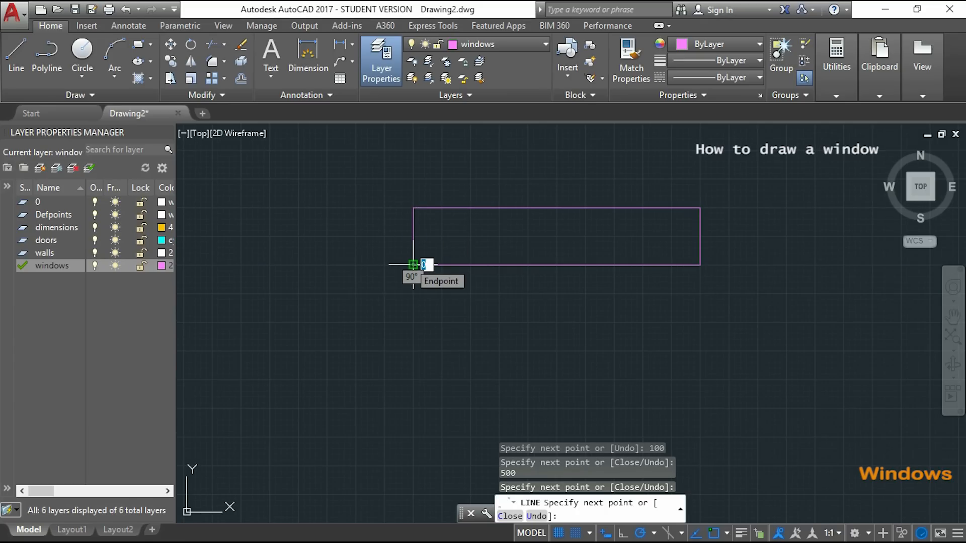
{"action": "key", "text": "Escape"}
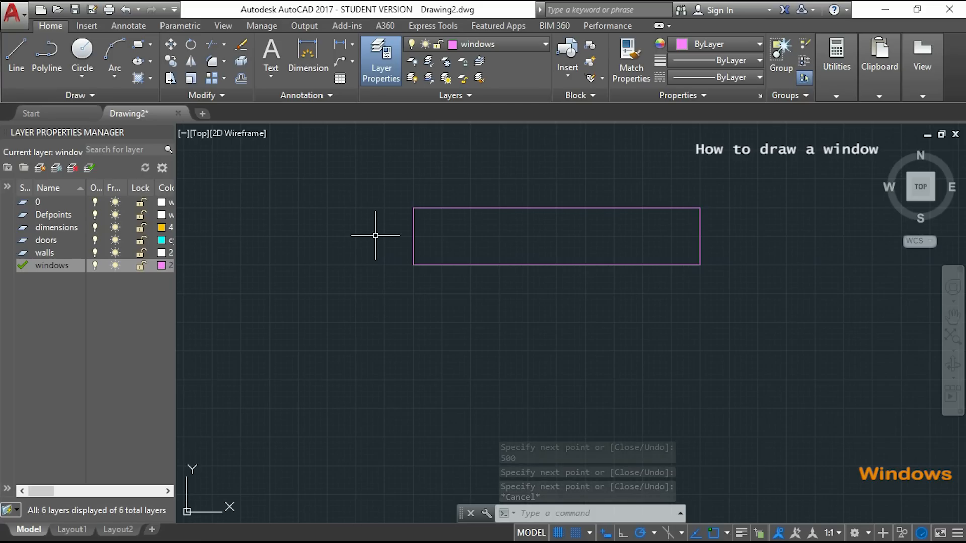
Step: Offset the rectangle's left side 50 units inward using the Through option
{"action": "type", "text": "o"}
{"action": "key", "text": "Return"}
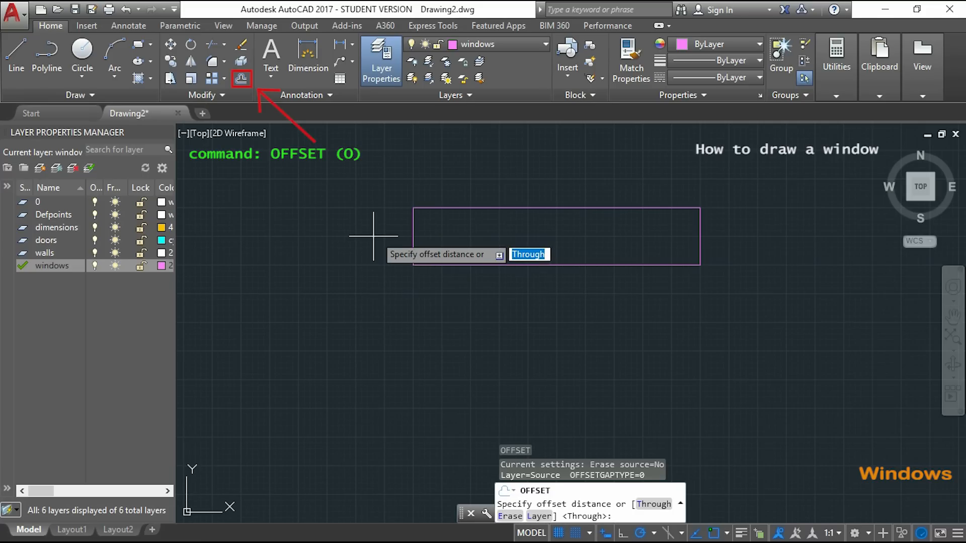
{"action": "key", "text": "Return"}
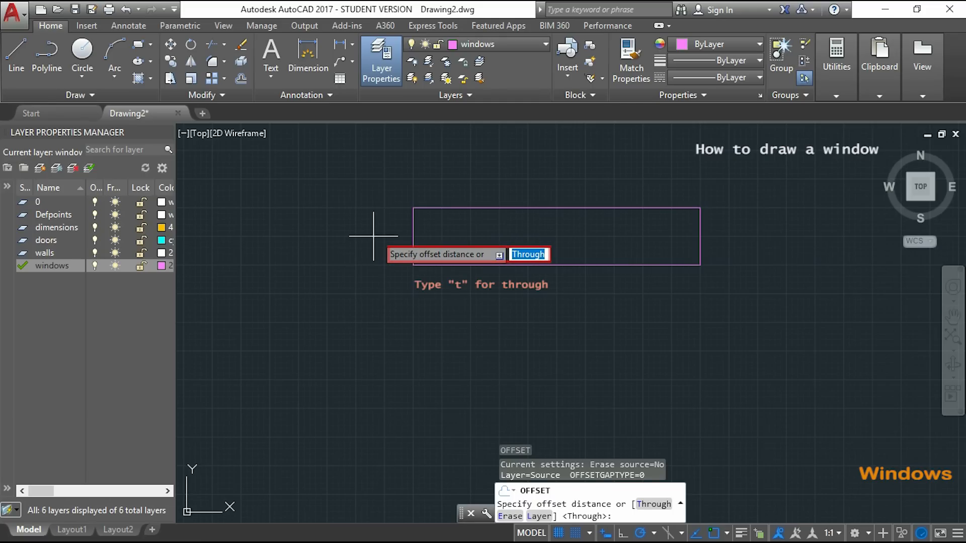
{"action": "type", "text": "t"}
{"action": "key", "text": "Return"}
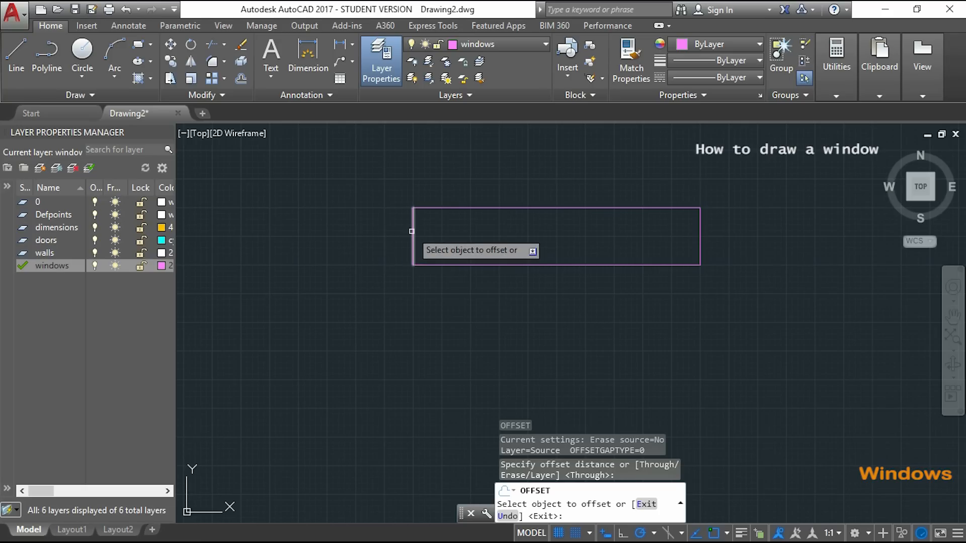
{"action": "left_click", "coordinate": [412, 232]}
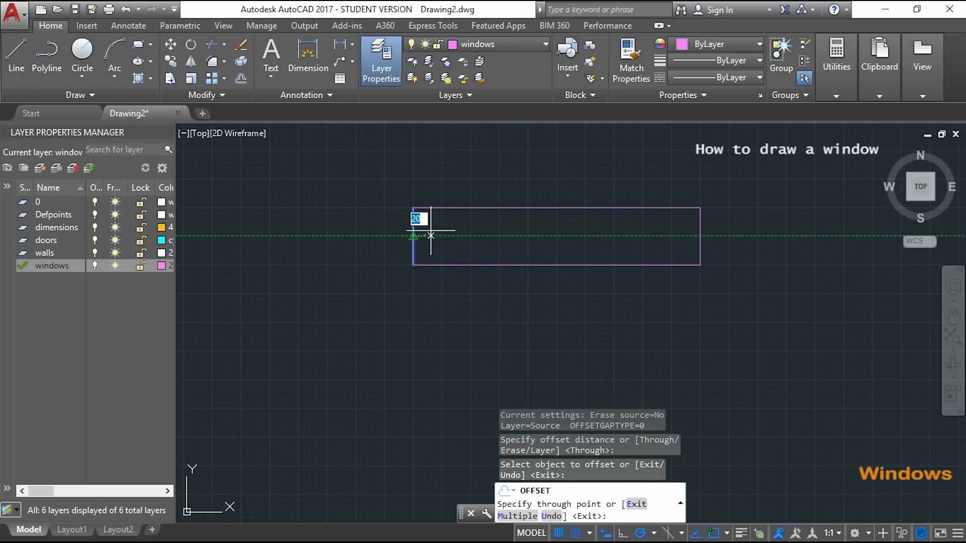
{"action": "scroll", "coordinate": [427, 231], "scroll_direction": "up", "scroll_amount": 4}
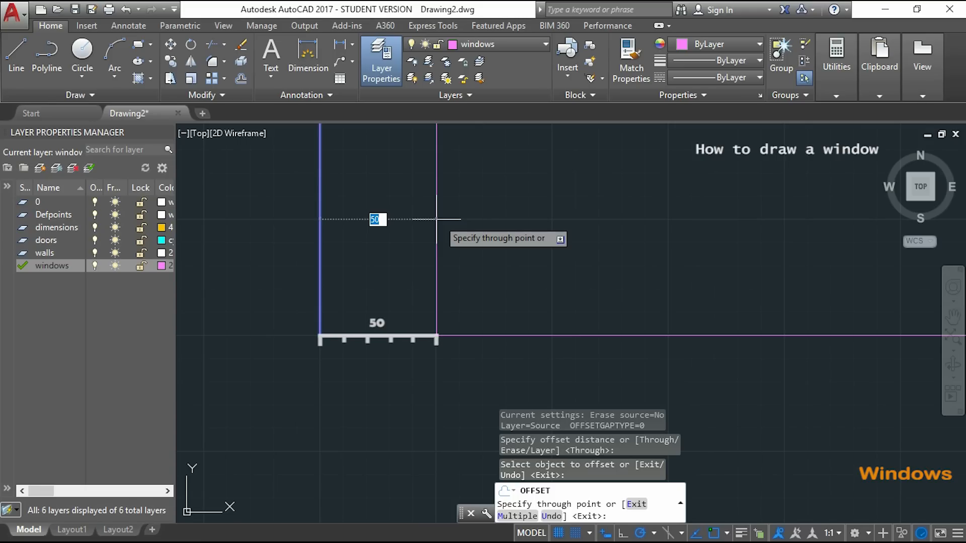
{"action": "left_click", "coordinate": [436, 218]}
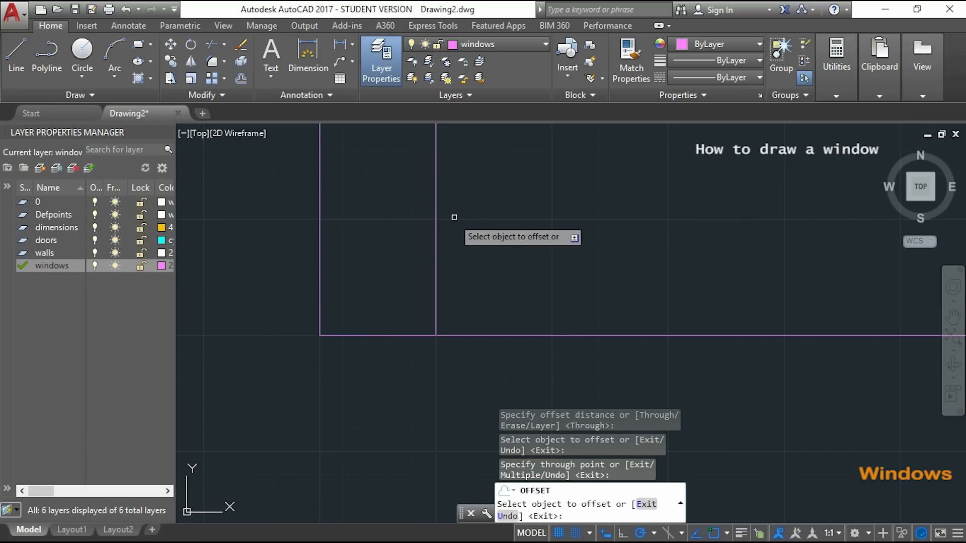
Step: Offset the inner vertical line through a point about 50 units inside the rectangle's right side
{"action": "scroll", "coordinate": [450, 214], "scroll_direction": "down", "scroll_amount": 2}
{"action": "scroll", "coordinate": [455, 214], "scroll_direction": "down", "scroll_amount": 2}
{"action": "middle_click_drag", "start_coordinate": [457, 213], "coordinate": [415, 216]}
{"action": "left_click", "coordinate": [415, 216]}
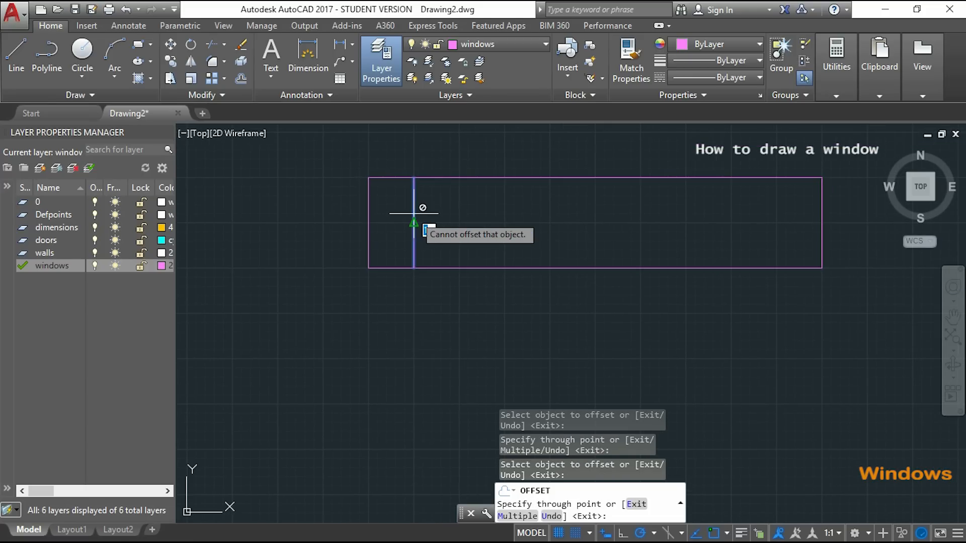
{"action": "left_click", "coordinate": [777, 222]}
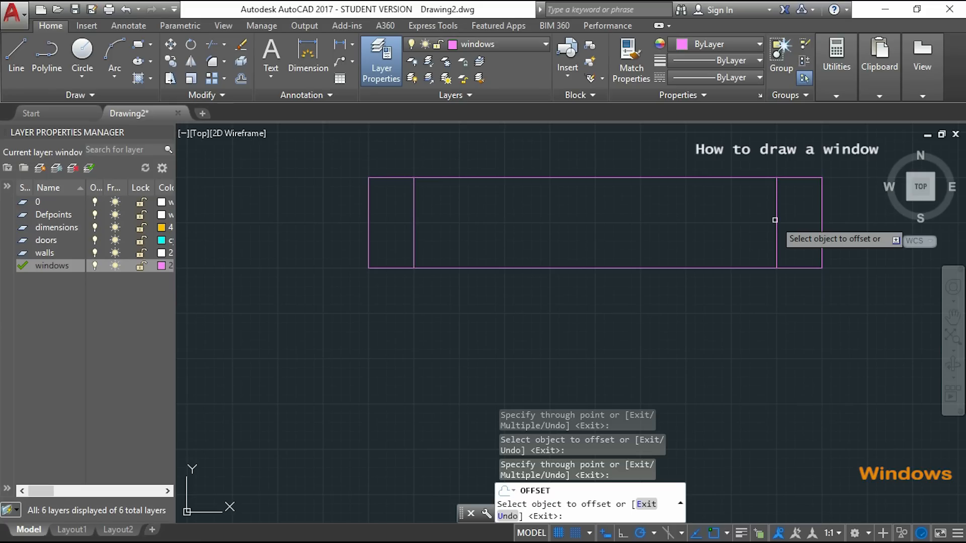
Step: Offset the rectangle's bottom side about 40 units upward
{"action": "scroll", "coordinate": [556, 213], "scroll_direction": "up", "scroll_amount": 4}
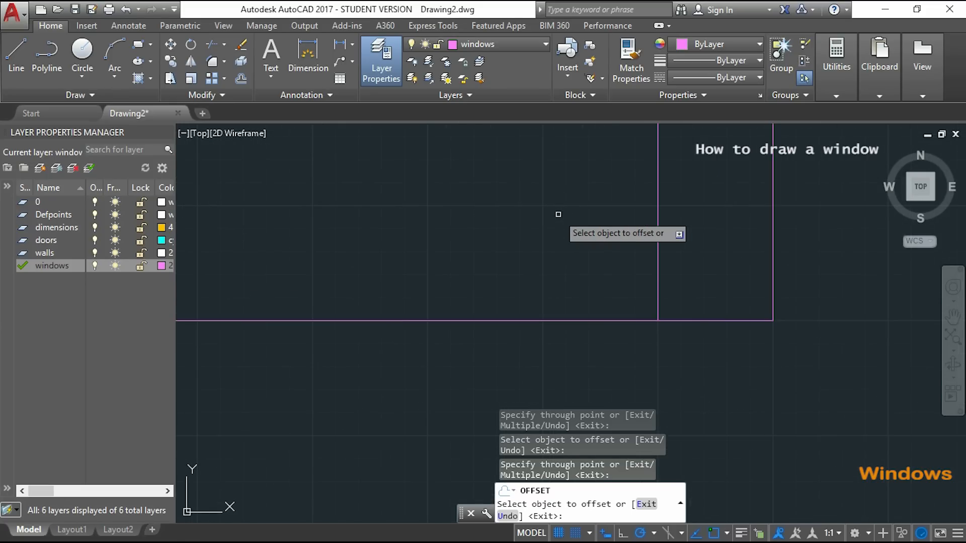
{"action": "scroll", "coordinate": [557, 214], "scroll_direction": "down", "scroll_amount": 4}
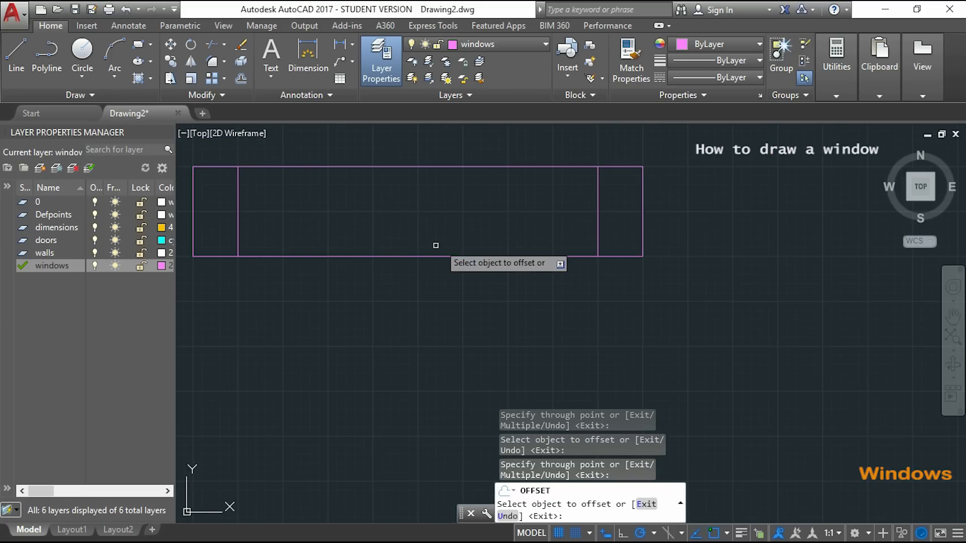
{"action": "left_click", "coordinate": [420, 256]}
{"action": "scroll", "coordinate": [418, 225], "scroll_direction": "up", "scroll_amount": 2}
{"action": "scroll", "coordinate": [416, 226], "scroll_direction": "up", "scroll_amount": 1}
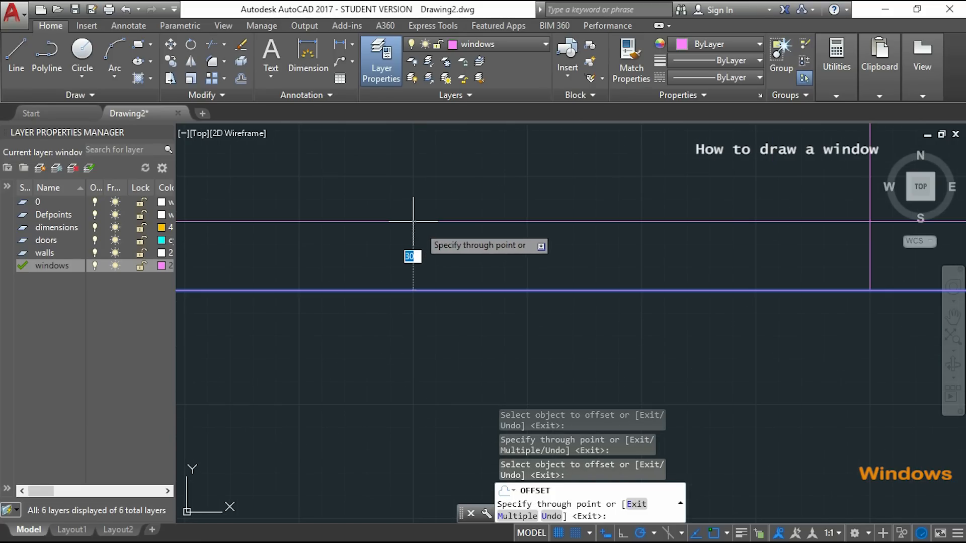
{"action": "left_click", "coordinate": [436, 198]}
Step: Offset the inner horizontal line 20 units upward and end the Offset command
{"action": "scroll", "coordinate": [428, 219], "scroll_direction": "down", "scroll_amount": 2}
{"action": "left_click", "coordinate": [434, 207]}
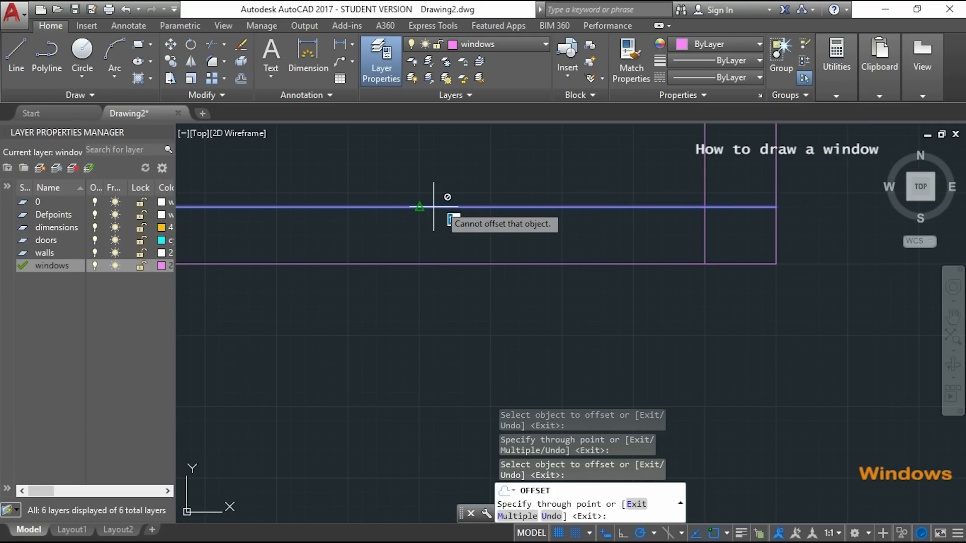
{"action": "middle_click_drag", "start_coordinate": [444, 178], "coordinate": [496, 245]}
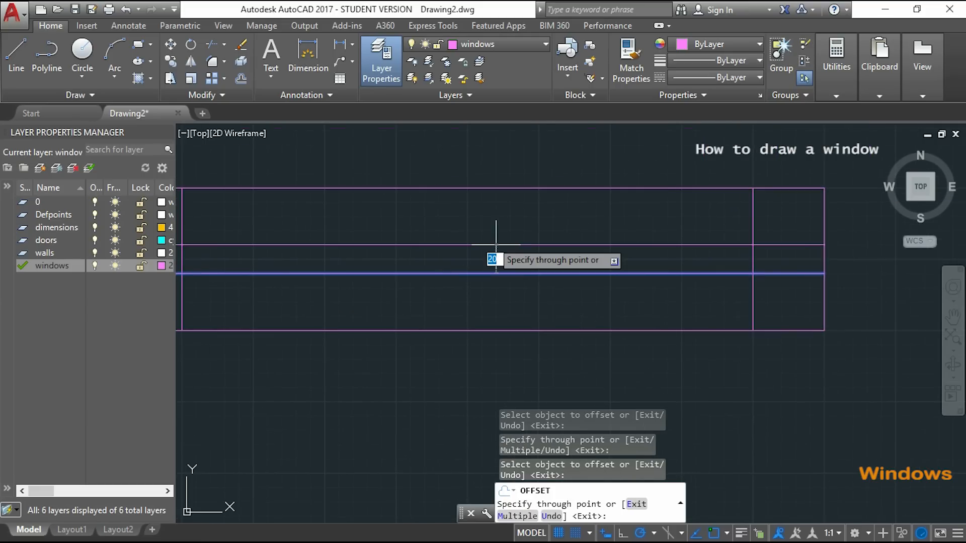
{"action": "left_click", "coordinate": [496, 245]}
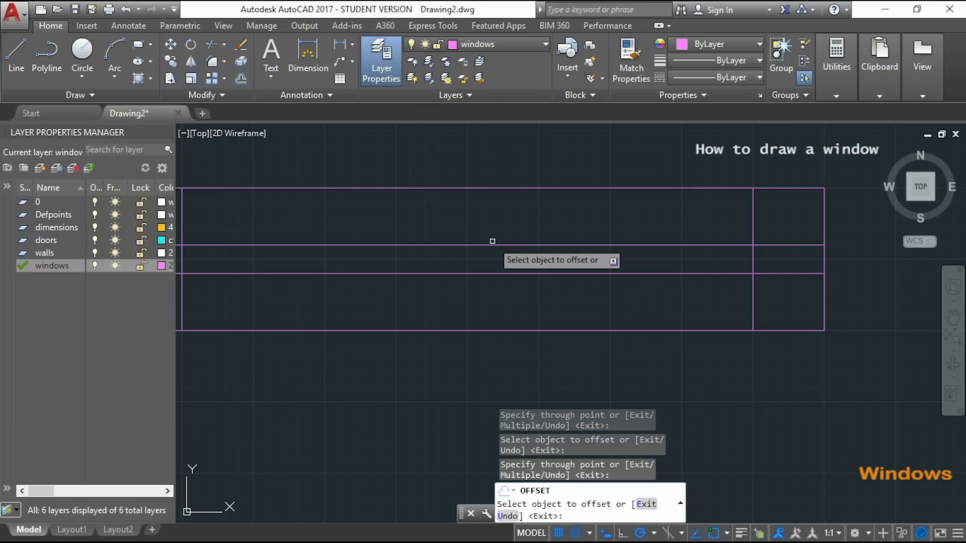
{"action": "scroll", "coordinate": [500, 231], "scroll_direction": "down", "scroll_amount": 3}
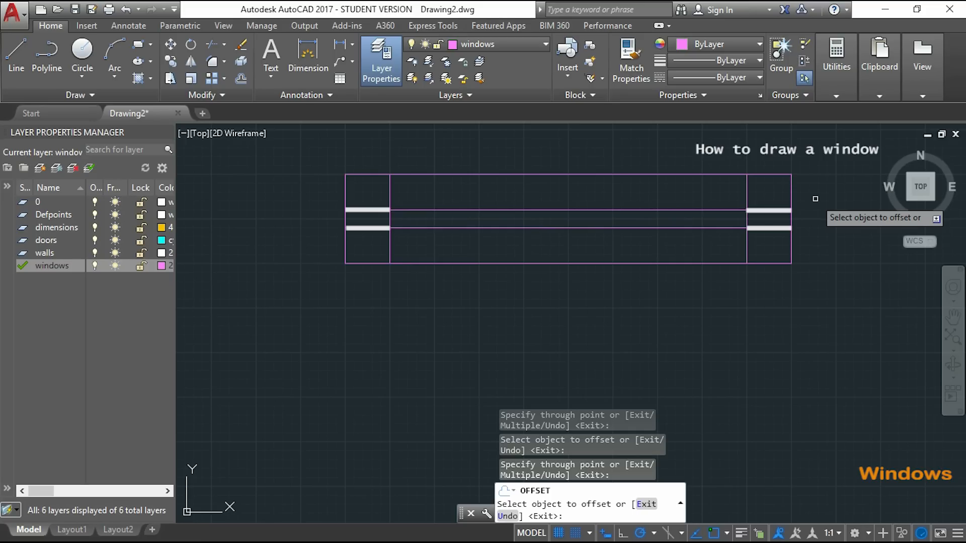
{"action": "key", "text": "Escape"}
Step: Trim the two inner horizontal lines out of both end sections, using all the window's lines as cutting edges
{"action": "type", "text": "tr"}
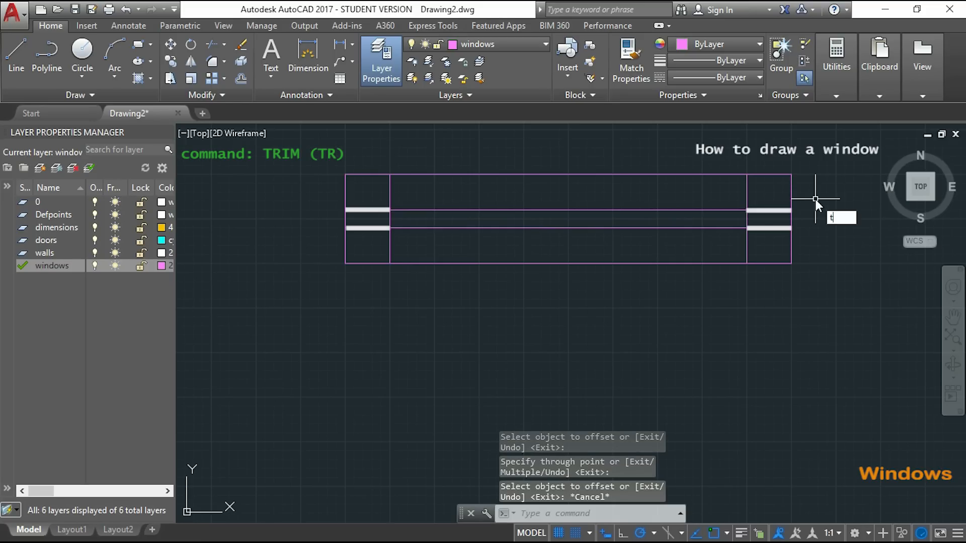
{"action": "key", "text": "Return"}
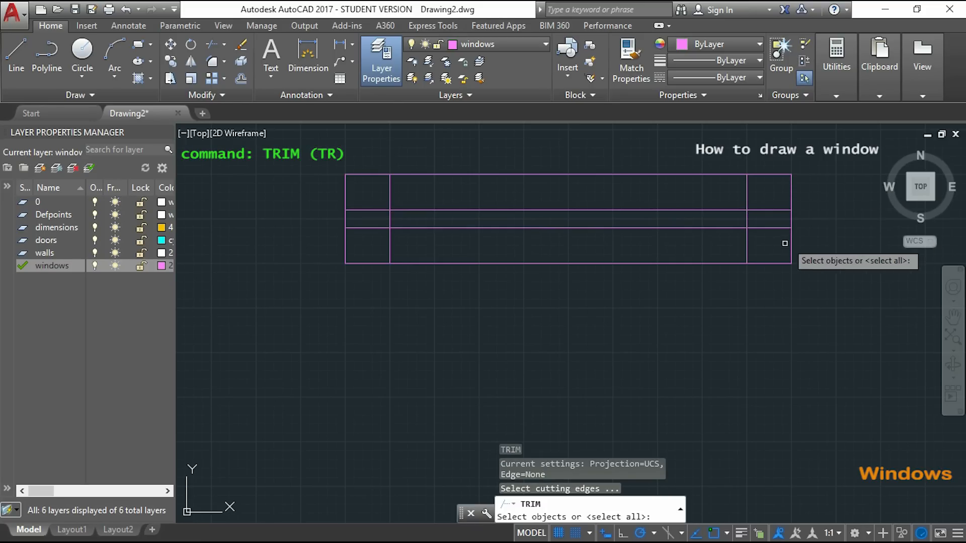
{"action": "left_click", "coordinate": [800, 287]}
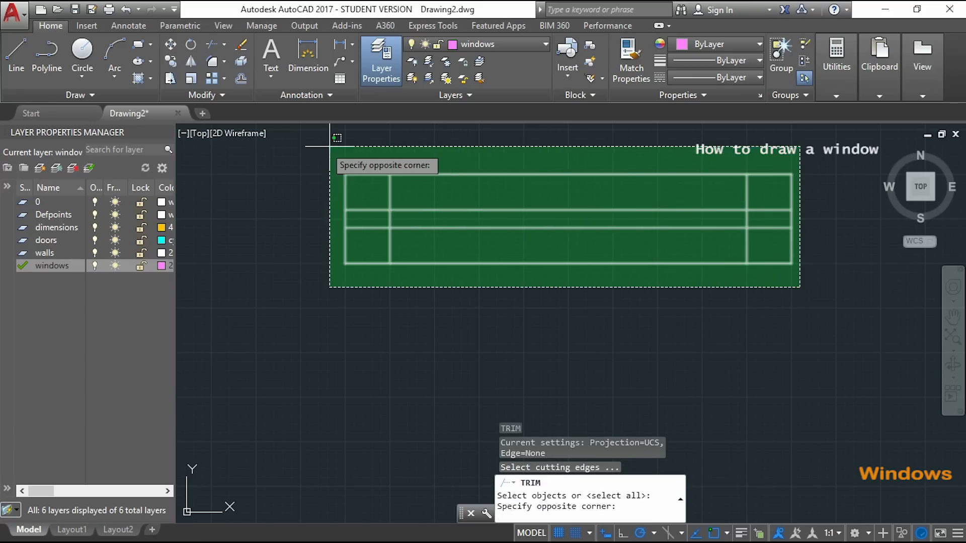
{"action": "left_click", "coordinate": [266, 152]}
{"action": "key", "text": "Return"}
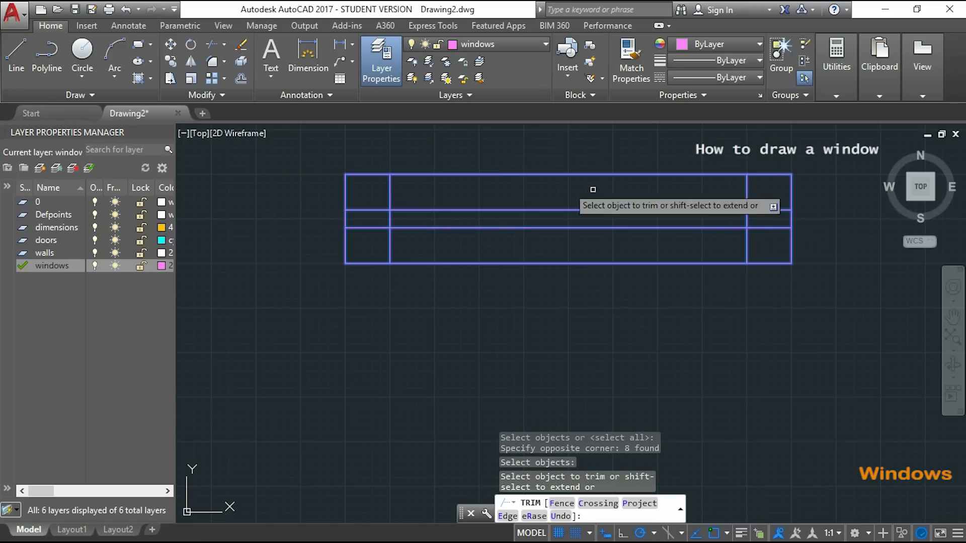
{"action": "left_click", "coordinate": [785, 241]}
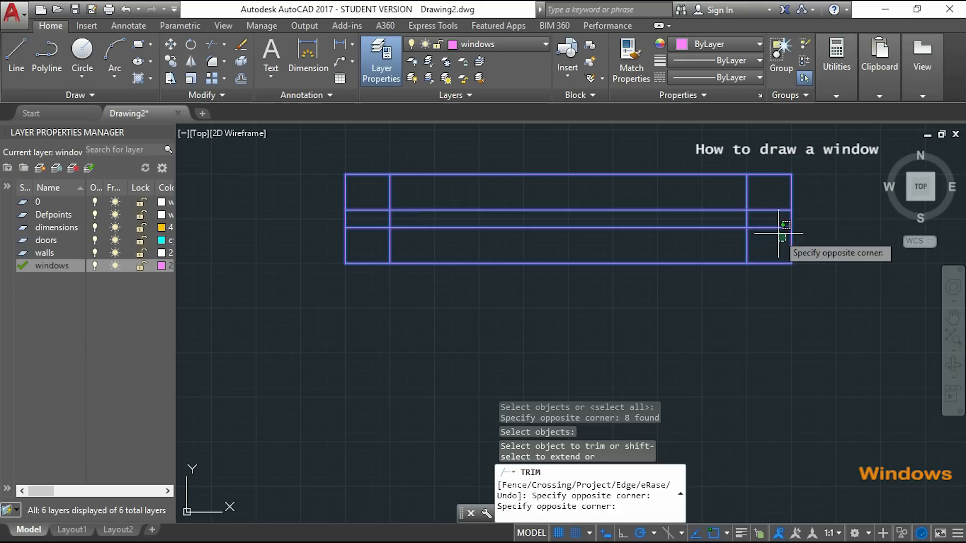
{"action": "left_click", "coordinate": [757, 206]}
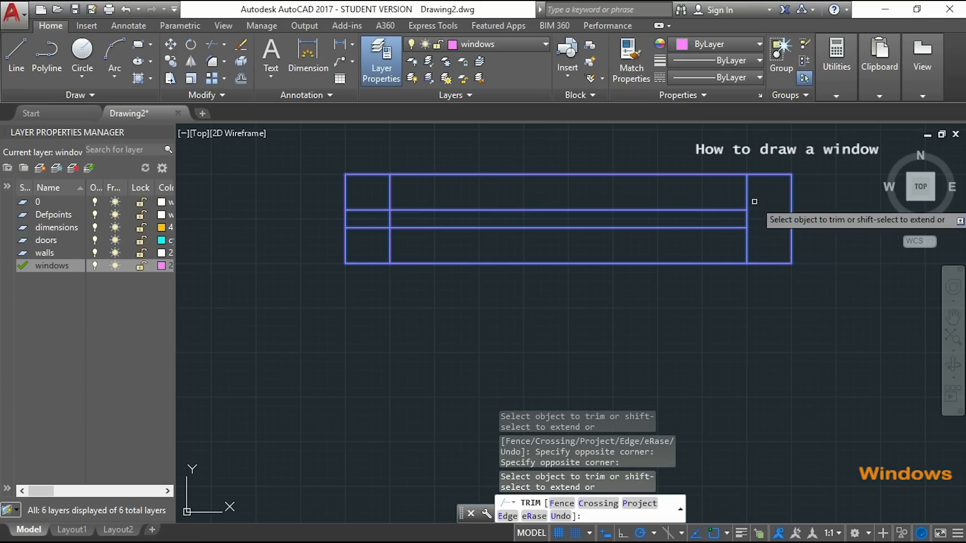
{"action": "left_click", "coordinate": [377, 241]}
{"action": "left_click", "coordinate": [362, 201]}
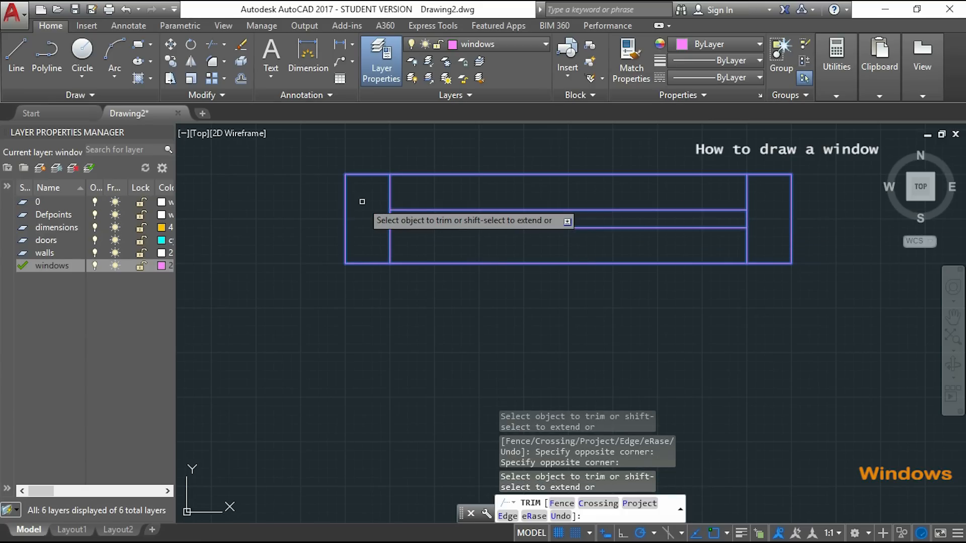
{"action": "key", "text": "Return"}
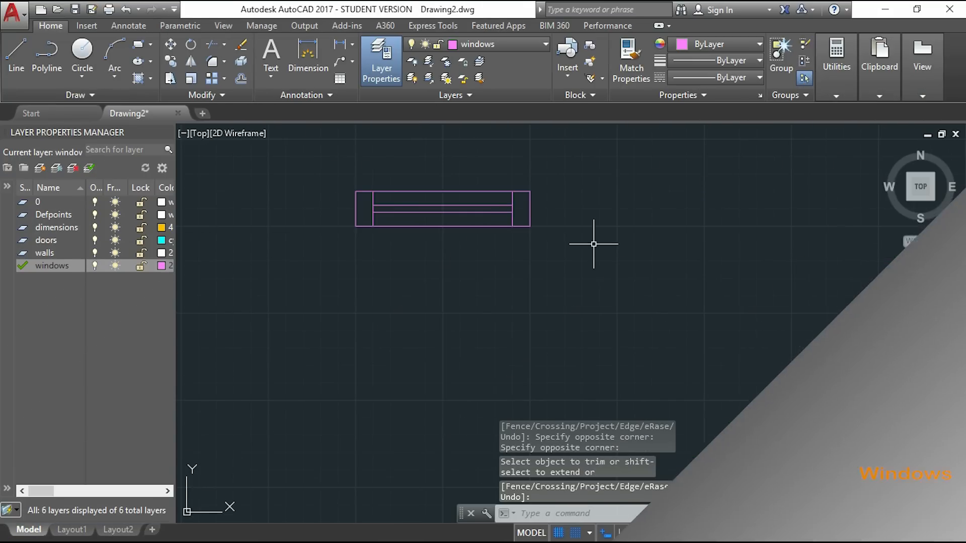
Step: Copy the whole window symbol horizontally about 980 units to the right, using its lower-right corner as the base point
{"action": "type", "text": "CO"}
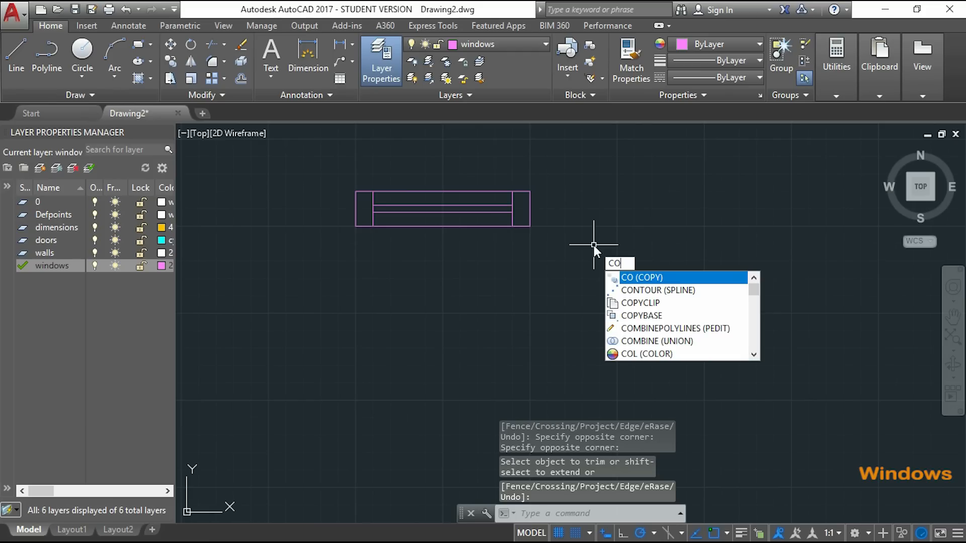
{"action": "key", "text": "Return"}
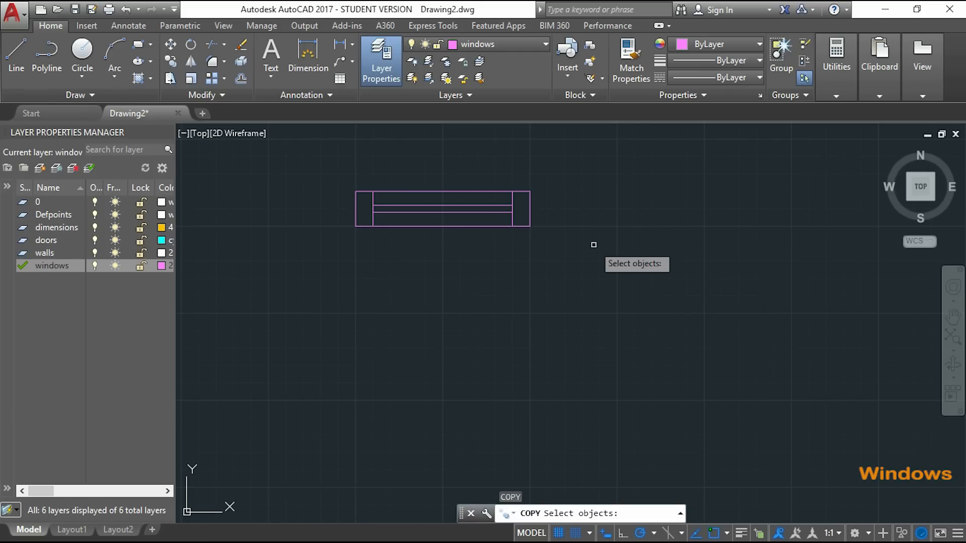
{"action": "left_click", "coordinate": [593, 244]}
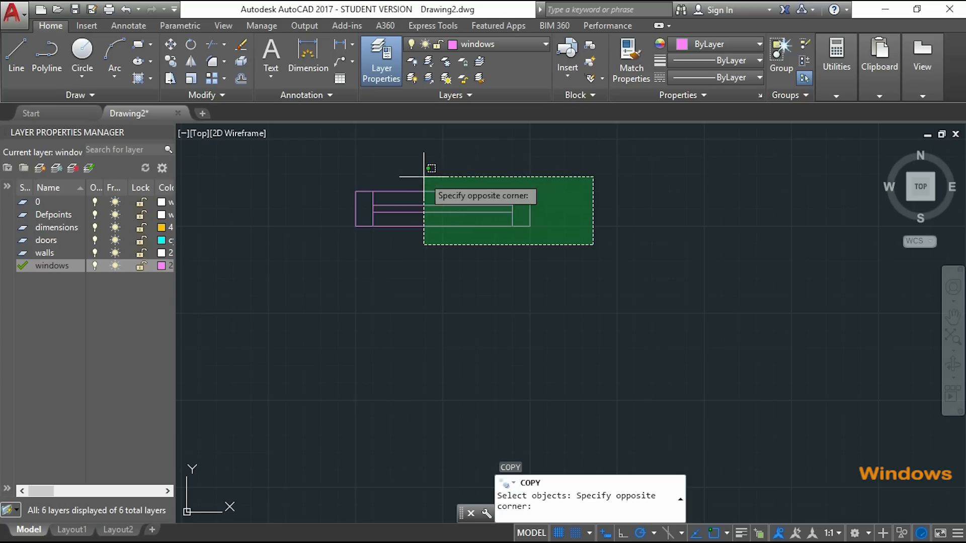
{"action": "left_click", "coordinate": [326, 167]}
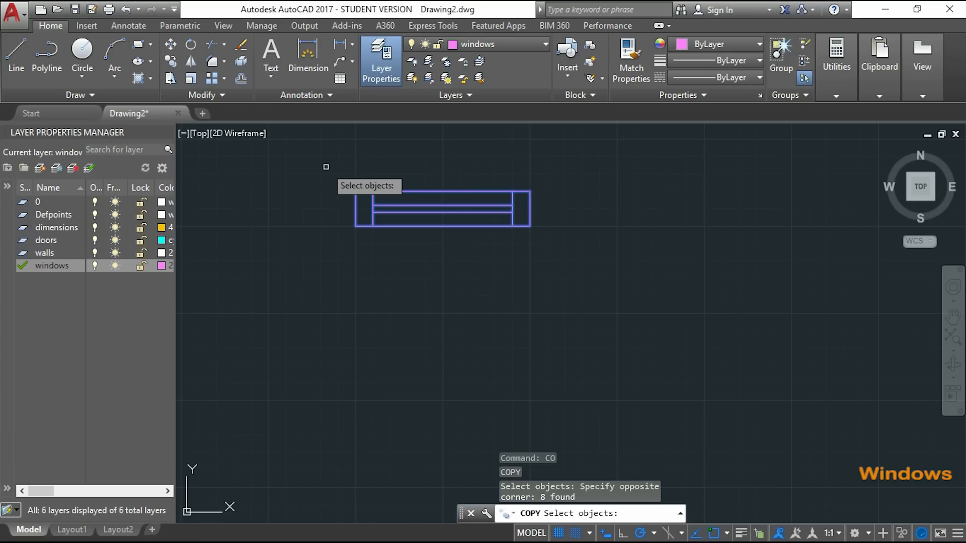
{"action": "key", "text": "Return"}
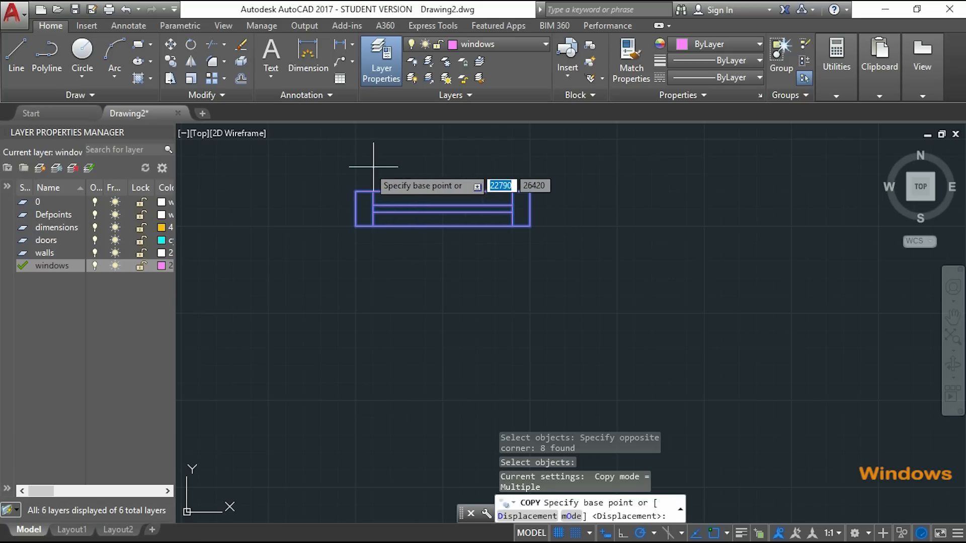
{"action": "left_click", "coordinate": [530, 226]}
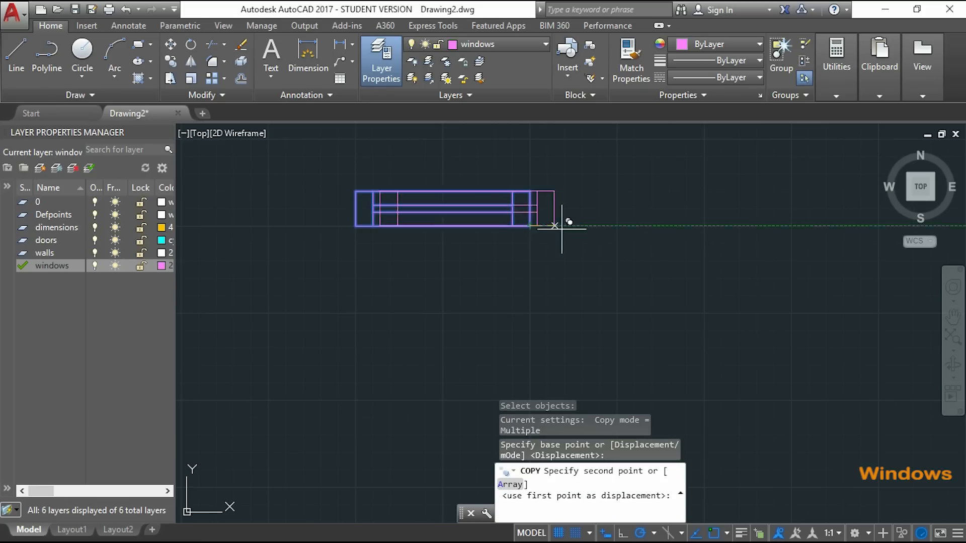
{"action": "middle_click_drag", "start_coordinate": [805, 233], "coordinate": [541, 238]}
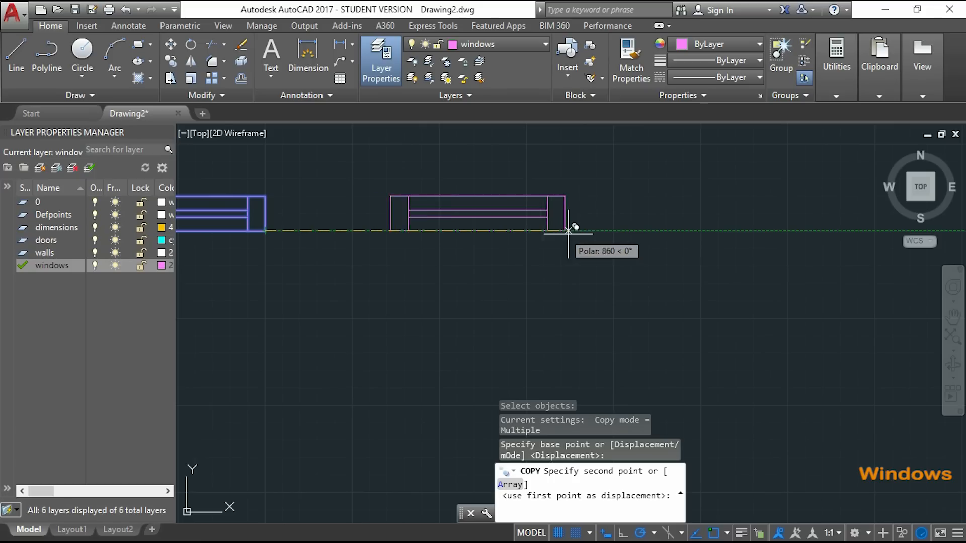
{"action": "left_click", "coordinate": [607, 231]}
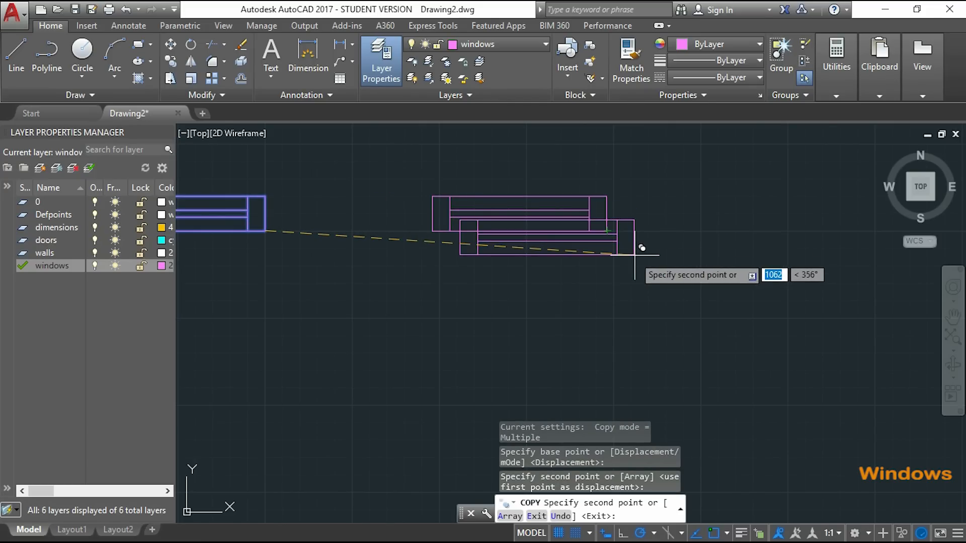
{"action": "key", "text": "Escape"}
Step: Try to stretch the copied window 100 units to the right with a crossing selection that includes its left inner vertical line
{"action": "scroll", "coordinate": [396, 221], "scroll_direction": "up", "scroll_amount": 4}
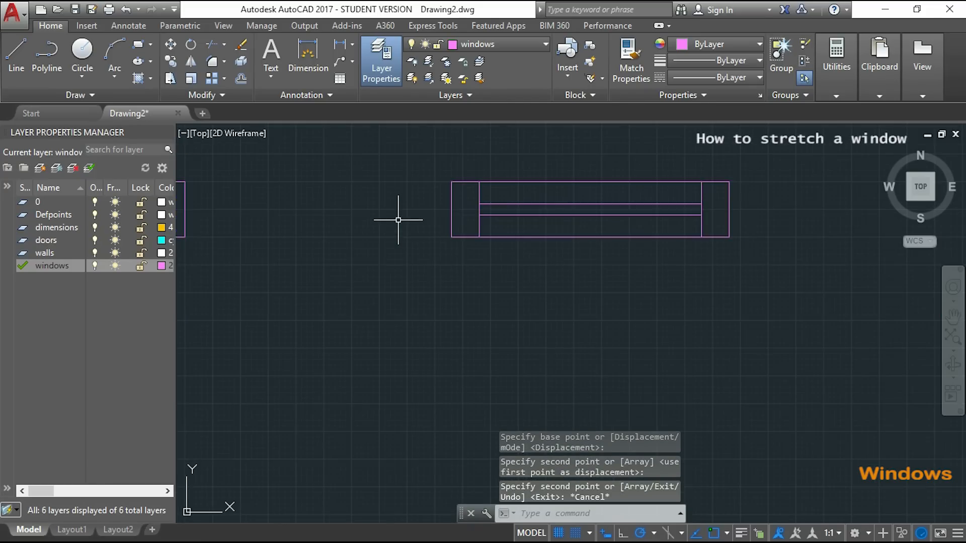
{"action": "middle_click_drag", "start_coordinate": [426, 206], "coordinate": [302, 223]}
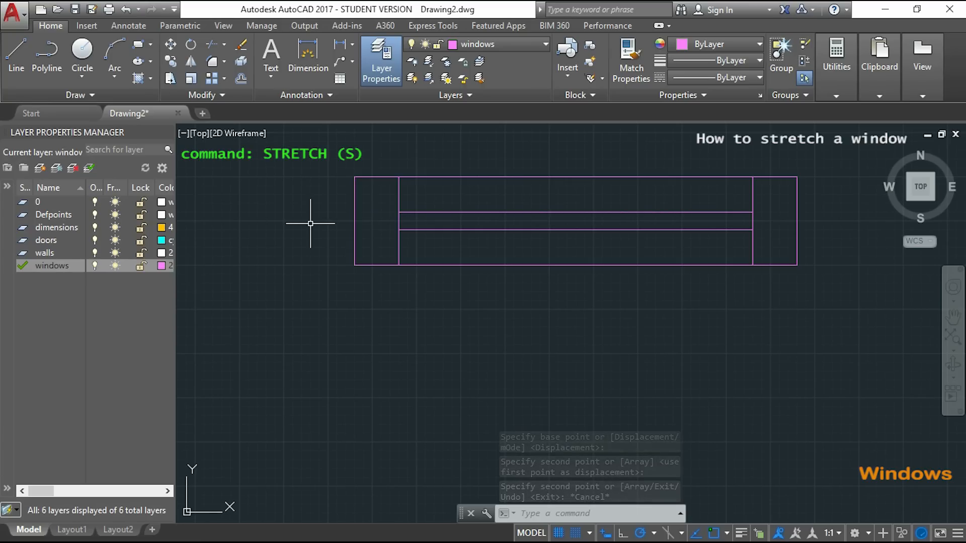
{"action": "type", "text": "S"}
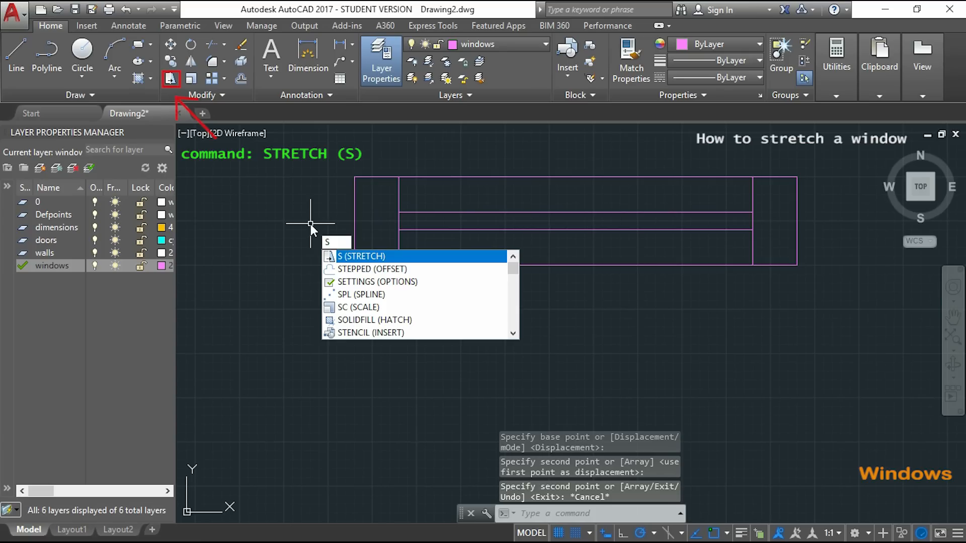
{"action": "key", "text": "Return"}
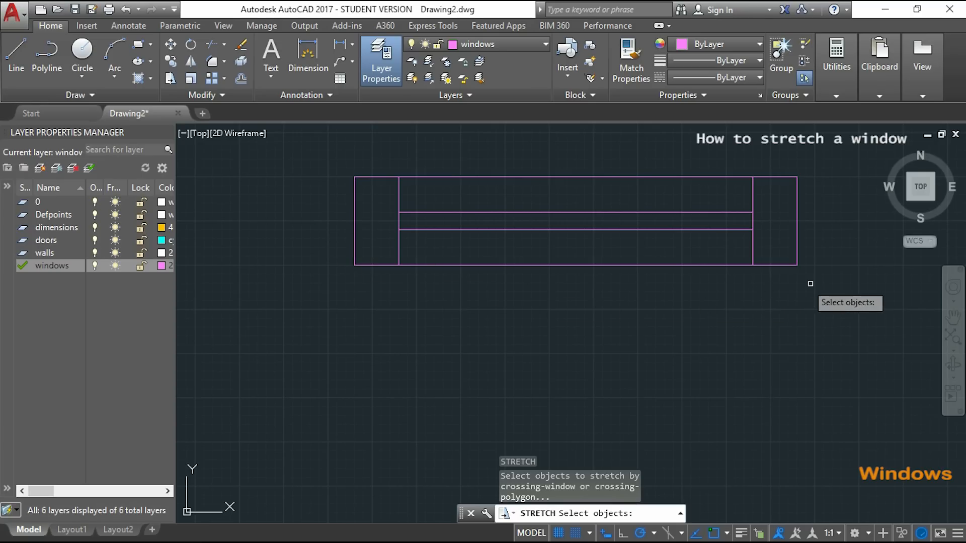
{"action": "left_click", "coordinate": [825, 286]}
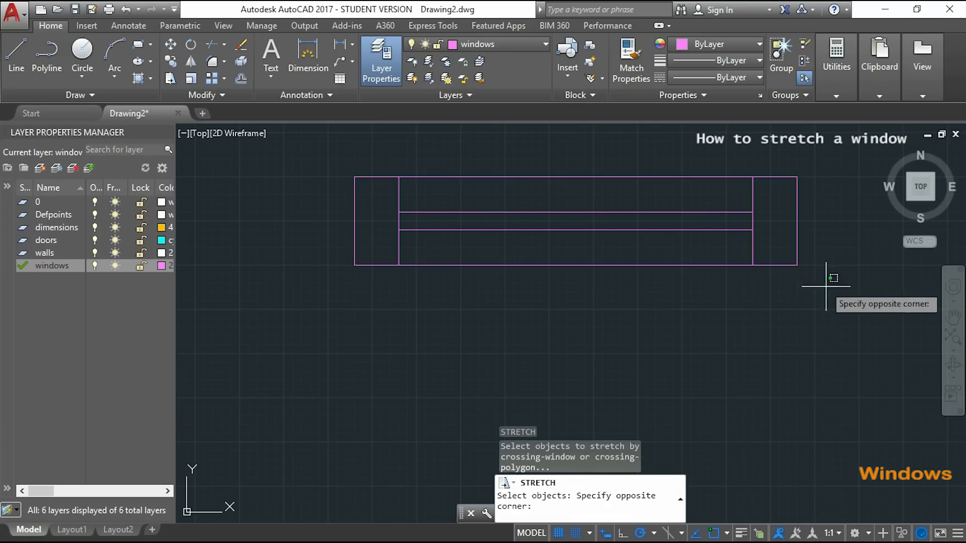
{"action": "left_click", "coordinate": [388, 164]}
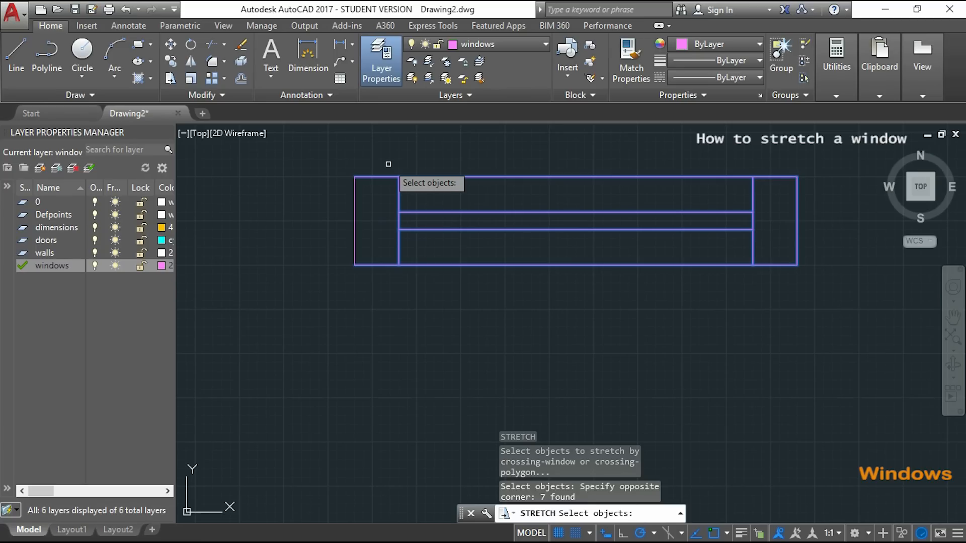
{"action": "key", "text": "Return"}
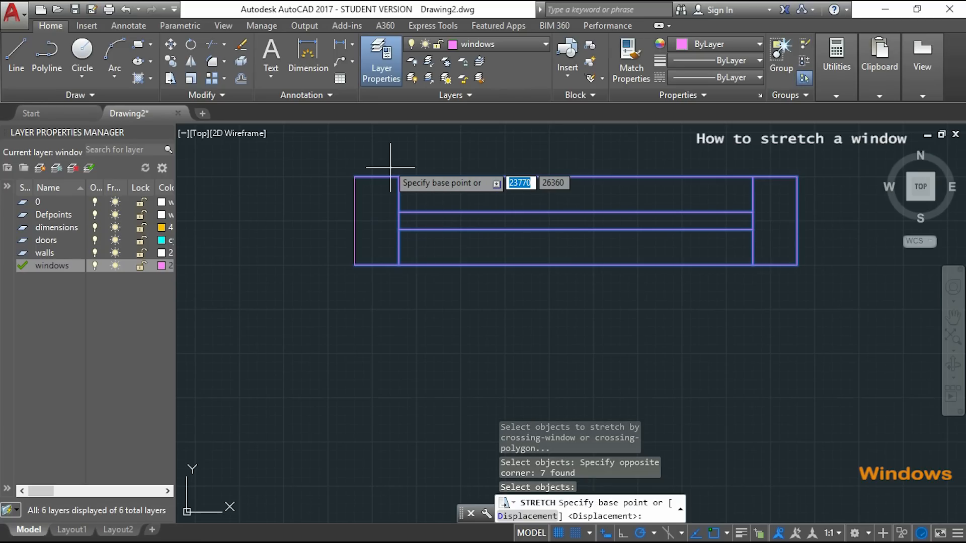
{"action": "left_click", "coordinate": [797, 264]}
{"action": "scroll", "coordinate": [797, 261], "scroll_direction": "down", "scroll_amount": 4}
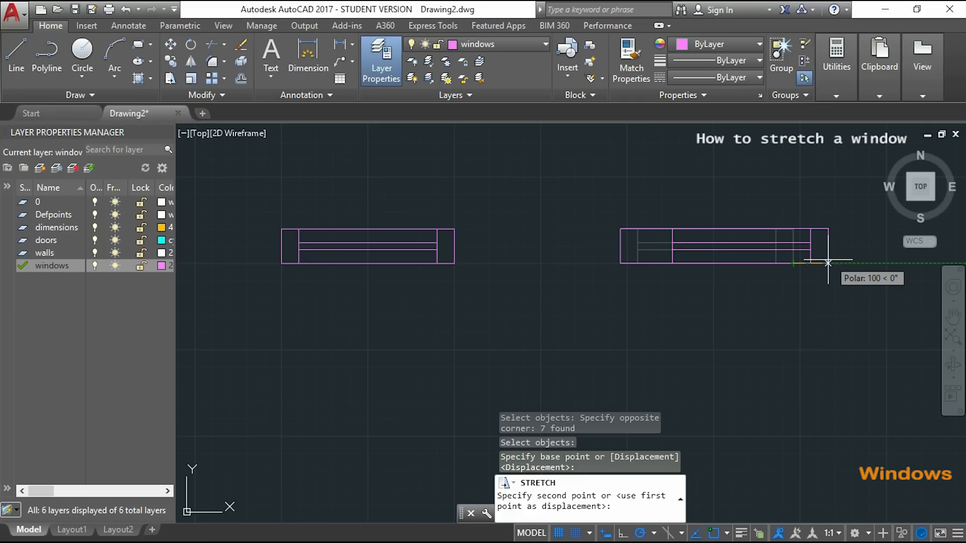
{"action": "left_click", "coordinate": [827, 262]}
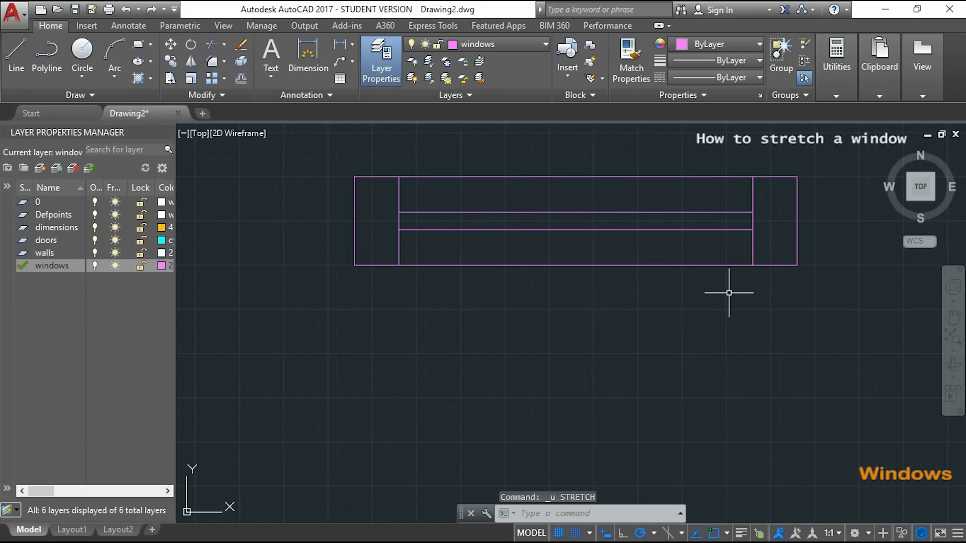
Step: Stretch the copied window's right end 500 units to the right, leaving the left inner vertical line out of the crossing selection
{"action": "type", "text": "s"}
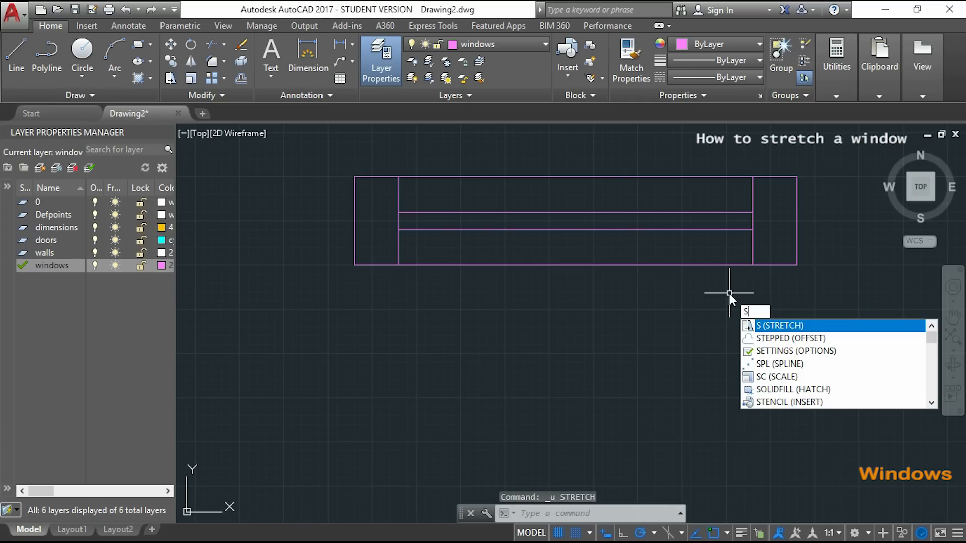
{"action": "key", "text": "Return"}
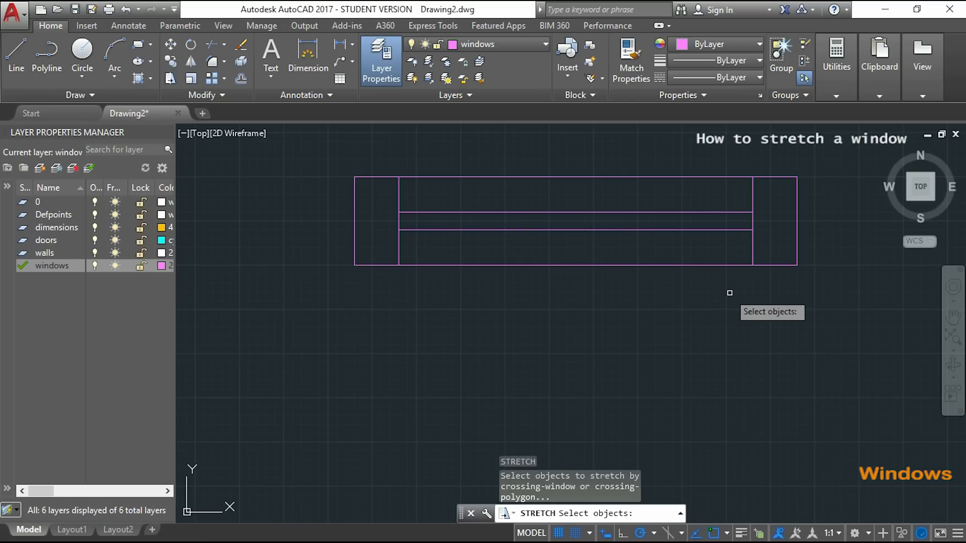
{"action": "left_click", "coordinate": [826, 288]}
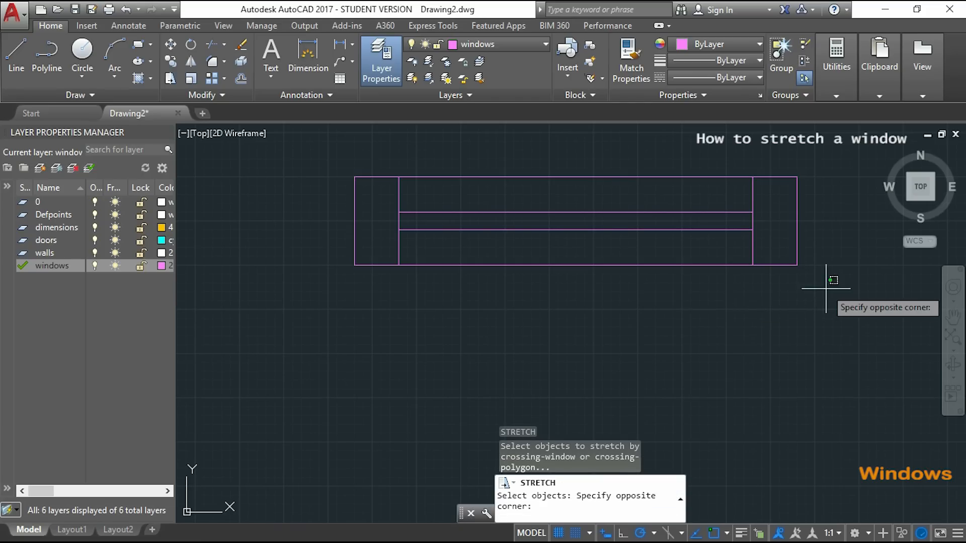
{"action": "left_click", "coordinate": [643, 148]}
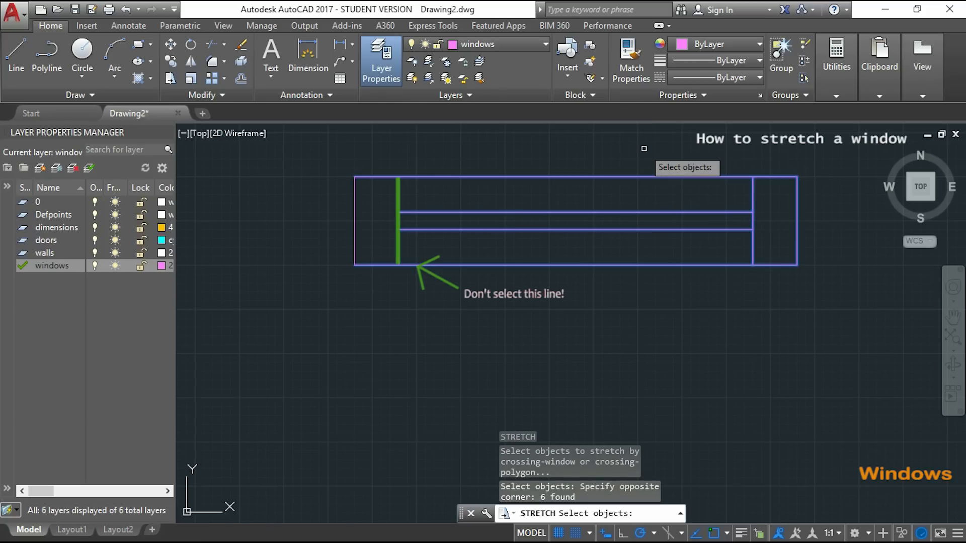
{"action": "key", "text": "Return"}
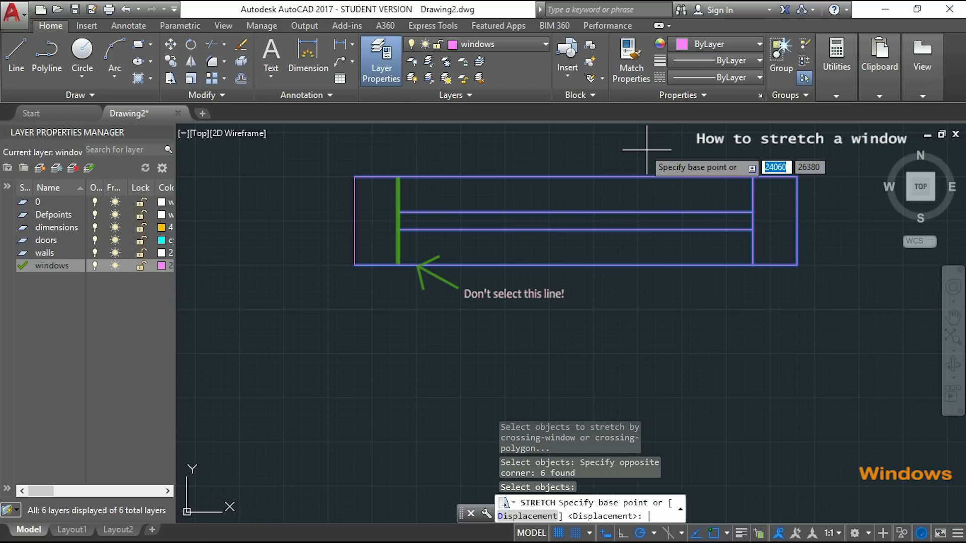
{"action": "left_click", "coordinate": [797, 264]}
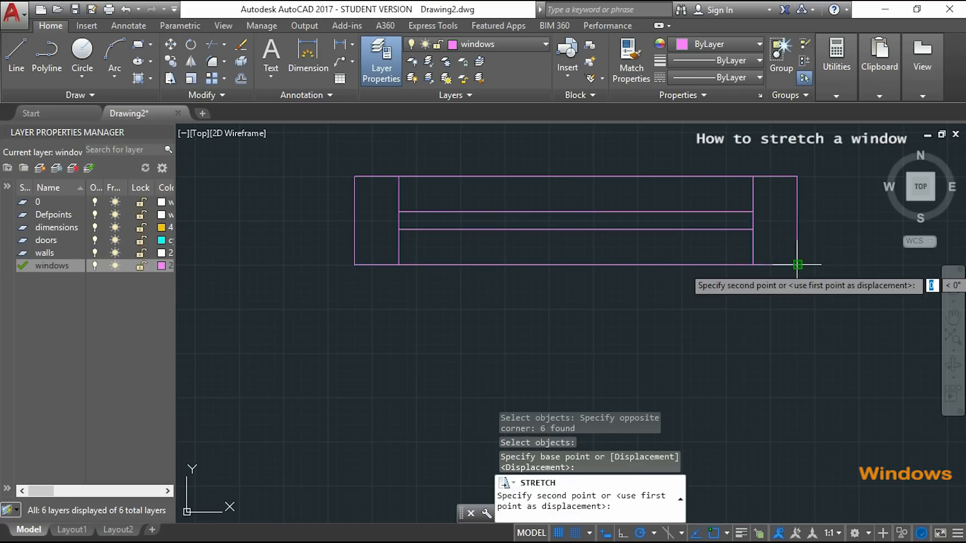
{"action": "middle_click_drag", "start_coordinate": [852, 264], "coordinate": [700, 261]}
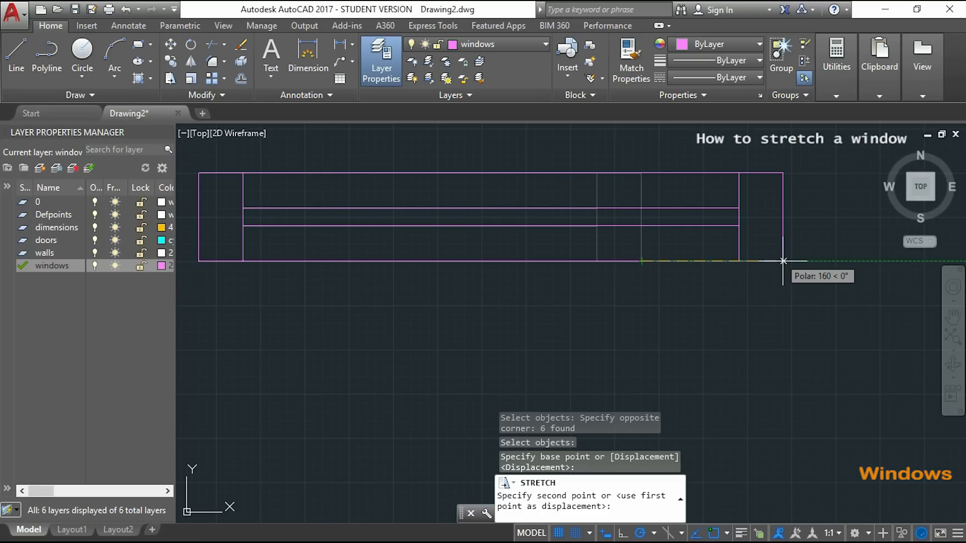
{"action": "type", "text": "500"}
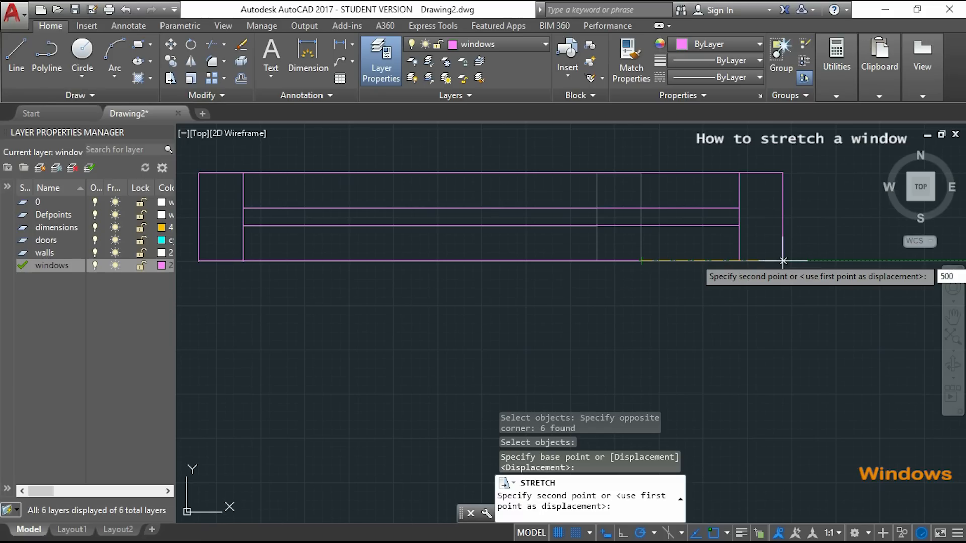
{"action": "key", "text": "Return"}
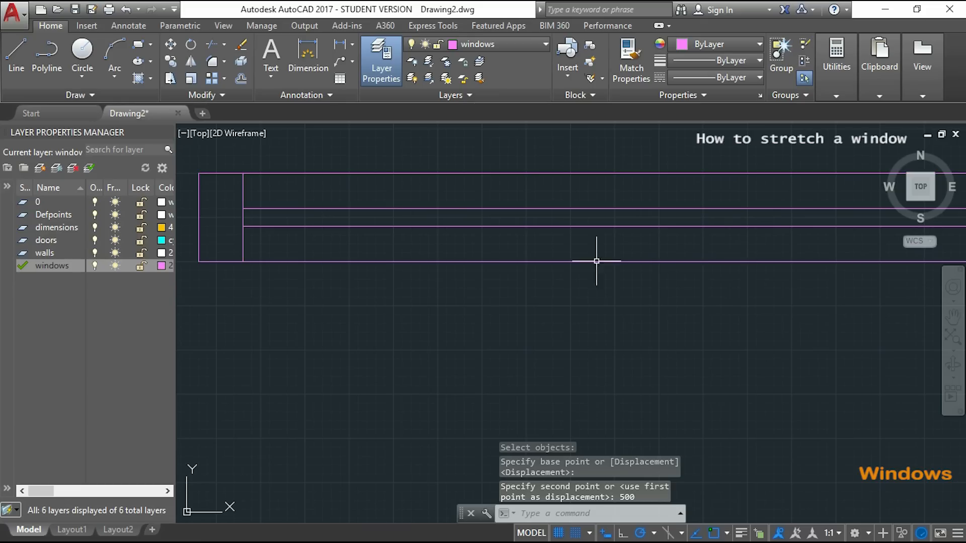
Step: Measure the stretched window's overall length along its top edge
{"action": "scroll", "coordinate": [470, 240], "scroll_direction": "down", "scroll_amount": 4}
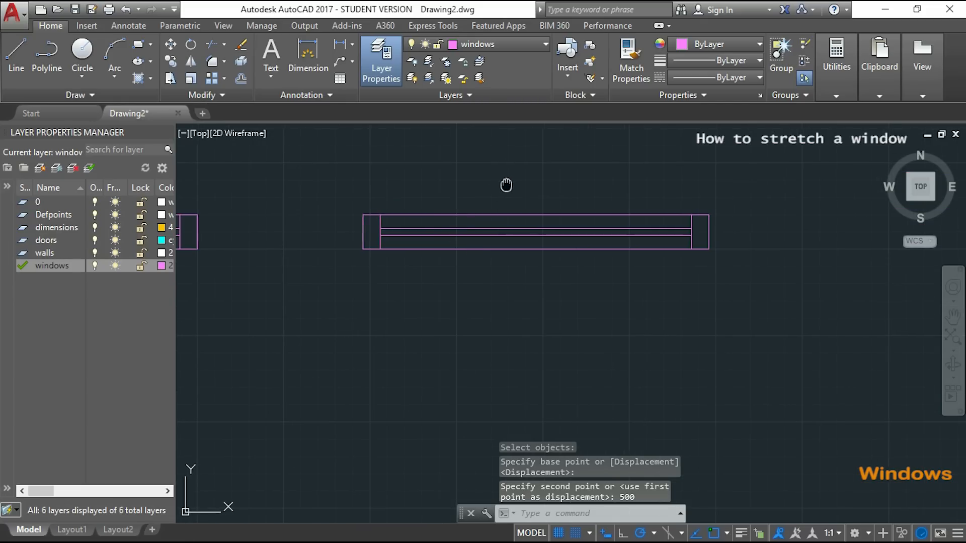
{"action": "middle_click_drag", "start_coordinate": [509, 183], "coordinate": [481, 193]}
{"action": "type", "text": "DI"}
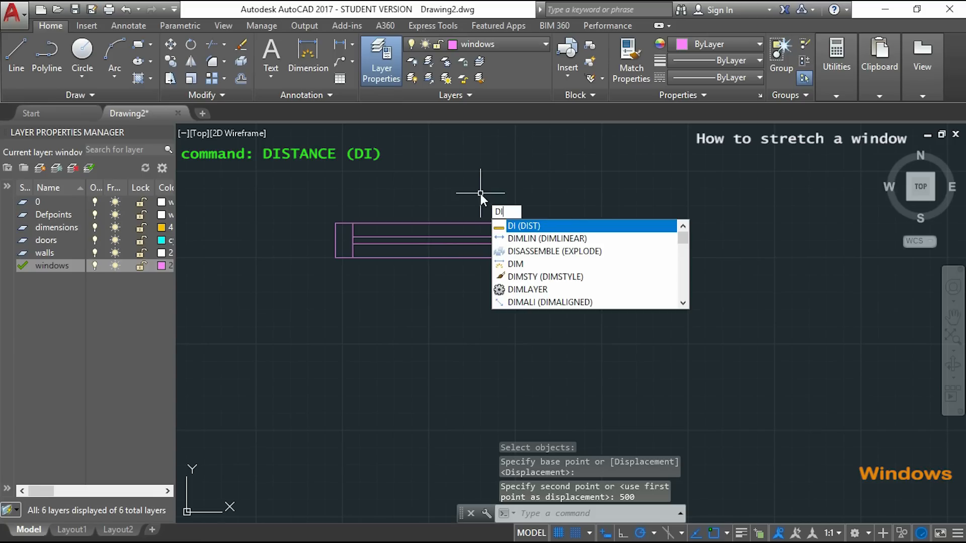
{"action": "key", "text": "Return"}
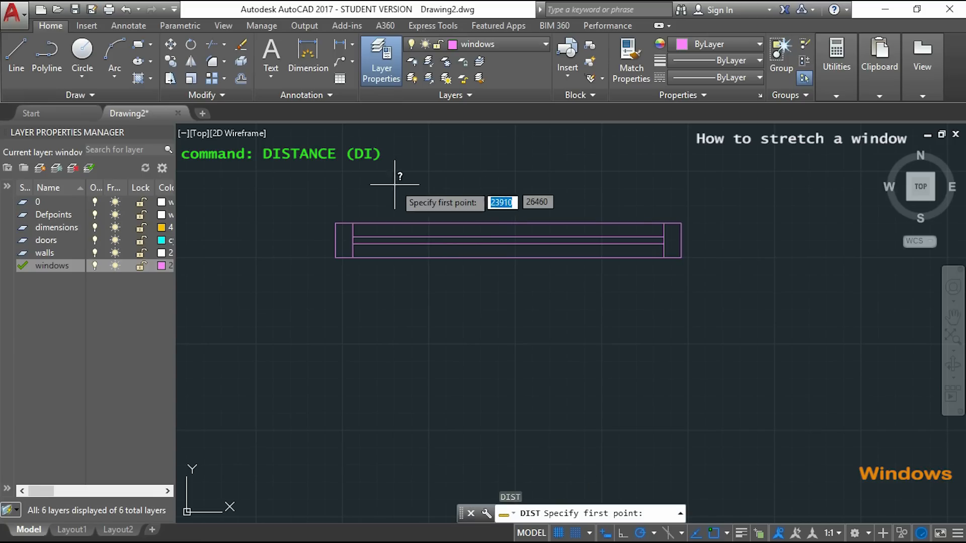
{"action": "left_click", "coordinate": [336, 222]}
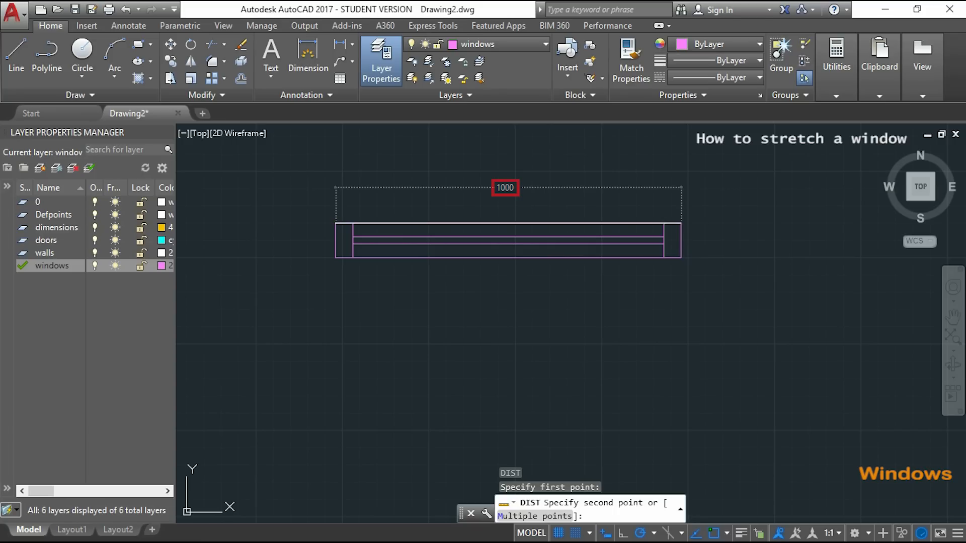
{"action": "key", "text": "Escape"}
Step: Copy the stretched window about 700 units diagonally down to the right, using its lower-right corner as the base point
{"action": "middle_click_drag", "start_coordinate": [772, 240], "coordinate": [725, 220]}
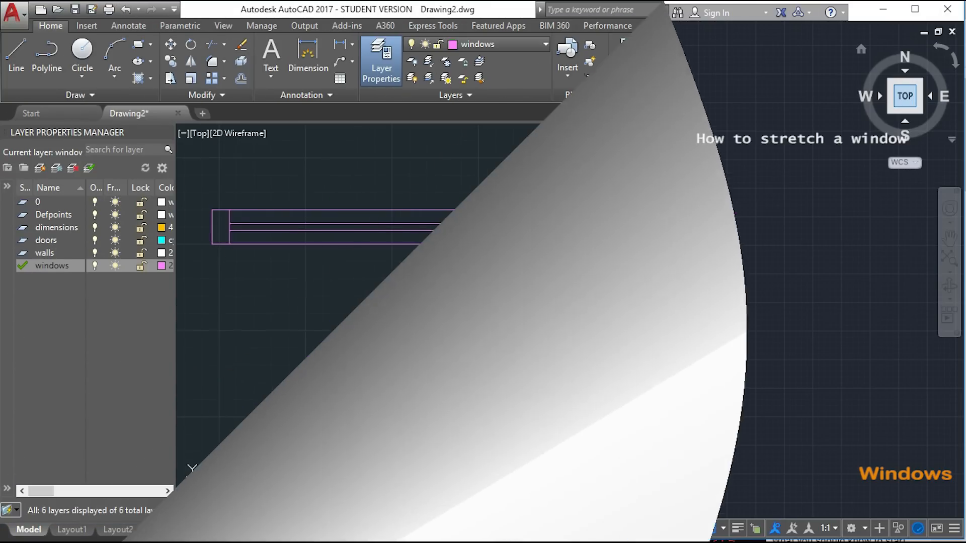
{"action": "type", "text": "o"}
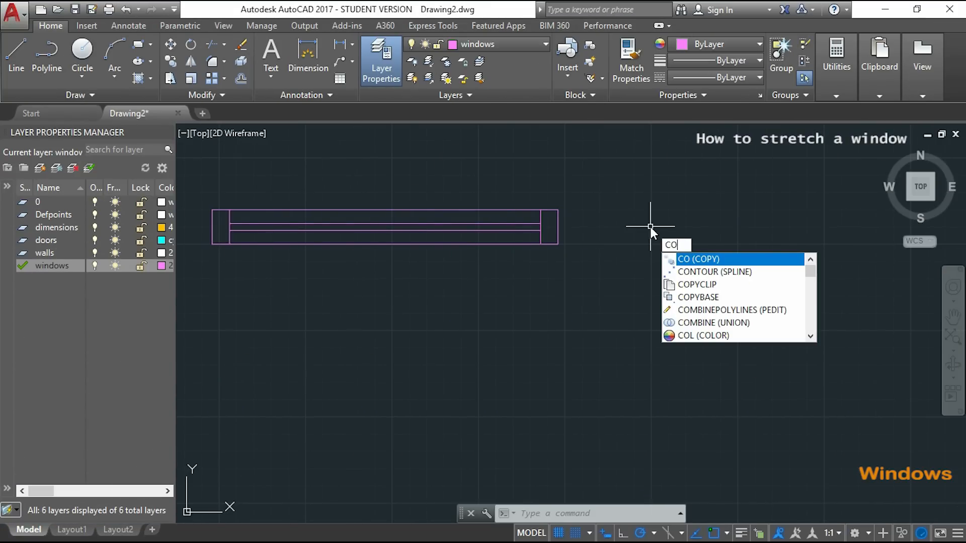
{"action": "key", "text": "Return"}
{"action": "left_click", "coordinate": [621, 275]}
{"action": "left_click", "coordinate": [212, 194]}
{"action": "key", "text": "Return"}
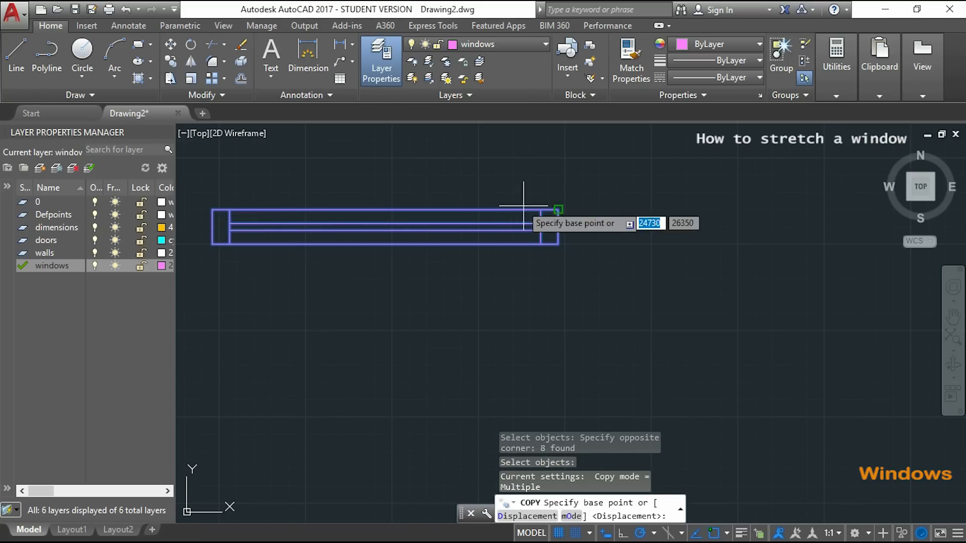
{"action": "left_click", "coordinate": [558, 244]}
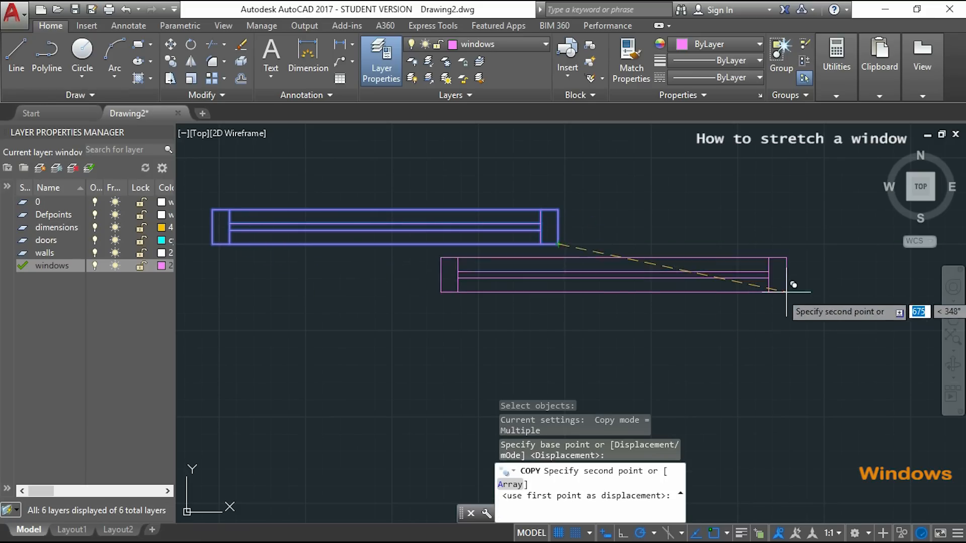
{"action": "middle_click_drag", "start_coordinate": [791, 280], "coordinate": [707, 242]}
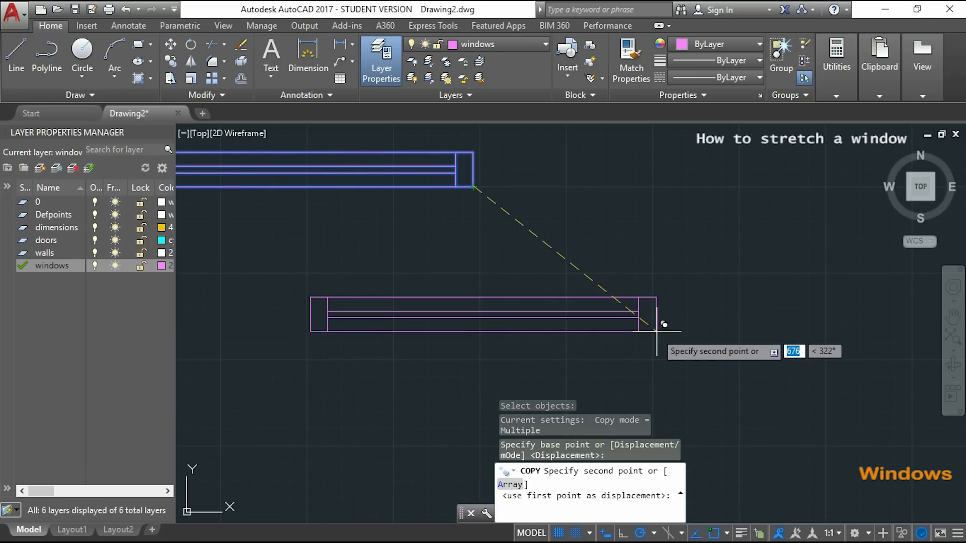
{"action": "left_click", "coordinate": [656, 347]}
{"action": "middle_click_drag", "start_coordinate": [727, 312], "coordinate": [720, 245]}
{"action": "key", "text": "Escape"}
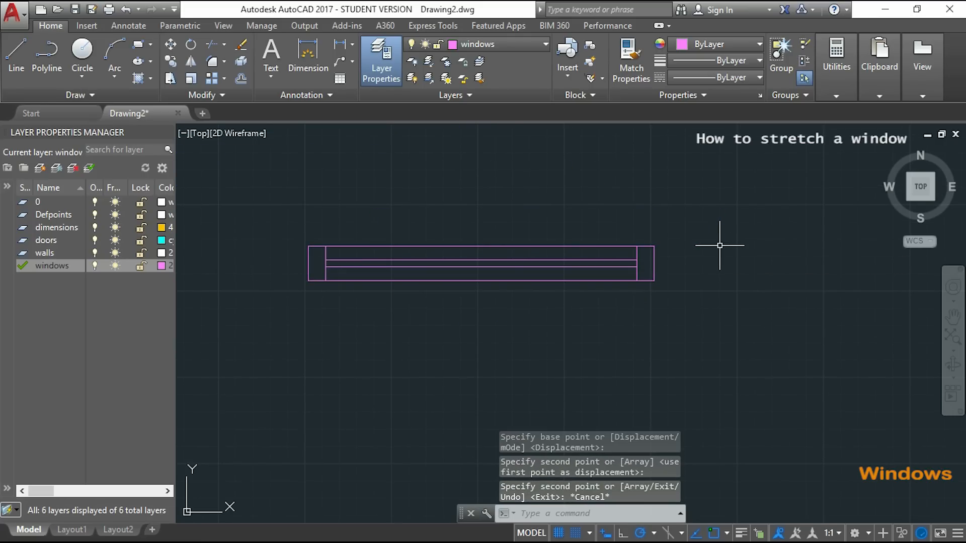
Step: Shorten the new window copy by stretching its right end 250 units to the left from the lower-right corner
{"action": "type", "text": "S"}
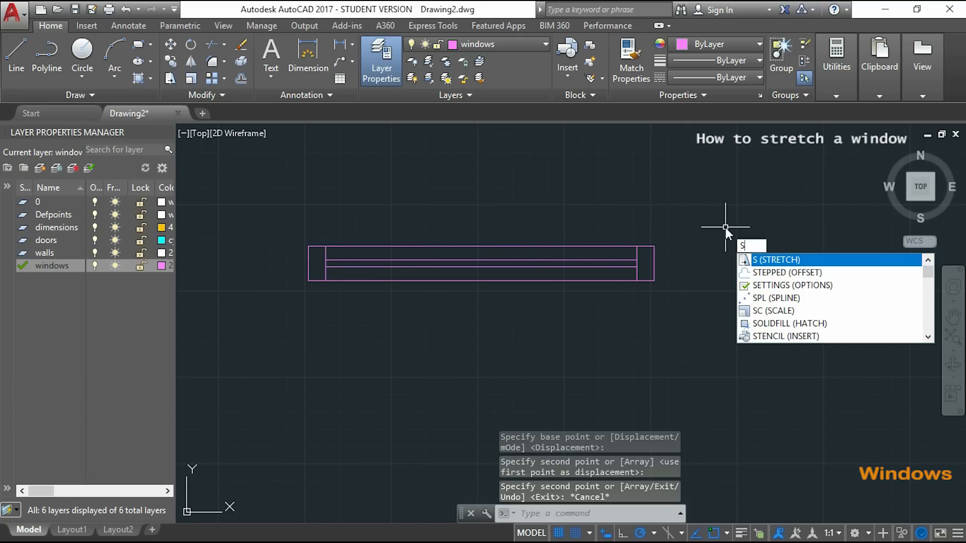
{"action": "key", "text": "Return"}
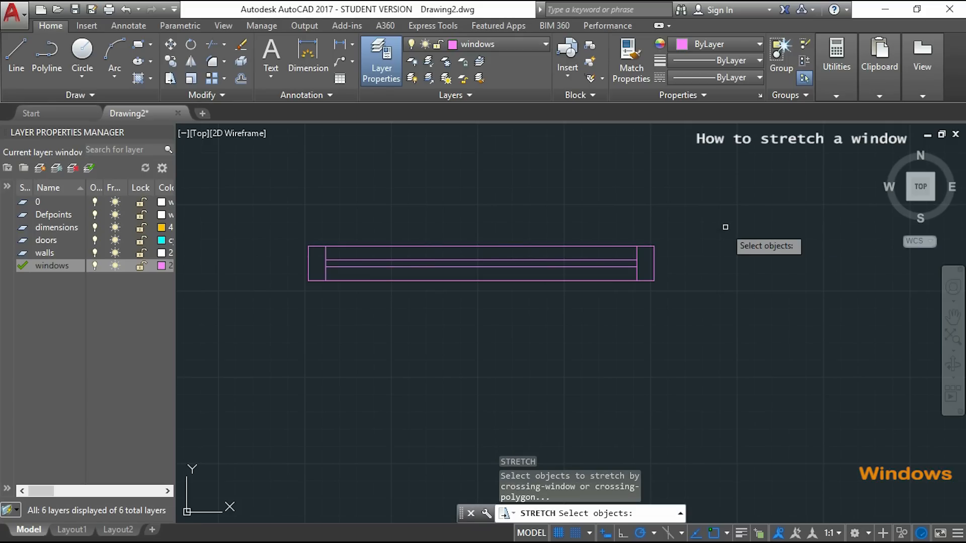
{"action": "left_click", "coordinate": [698, 303]}
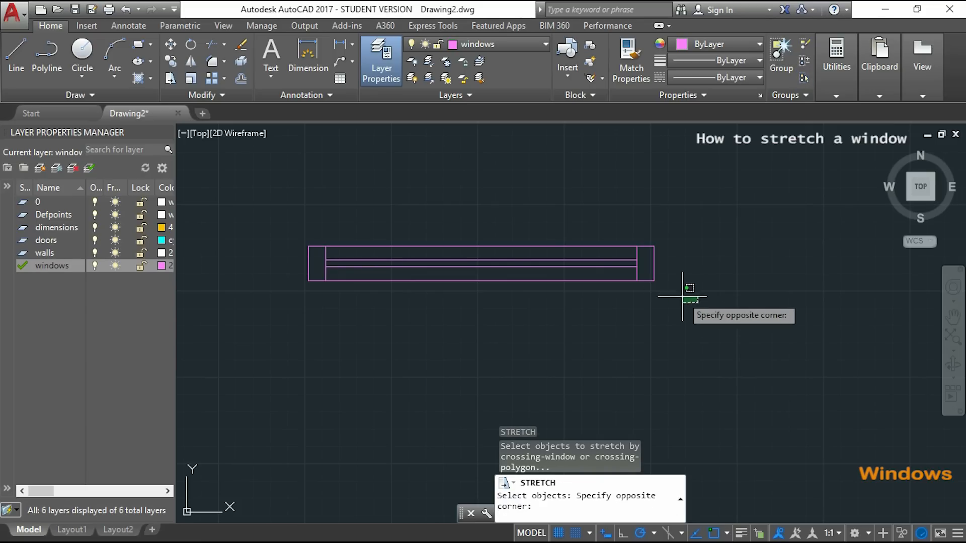
{"action": "left_click", "coordinate": [535, 220]}
{"action": "scroll", "coordinate": [487, 235], "scroll_direction": "up", "scroll_amount": 2}
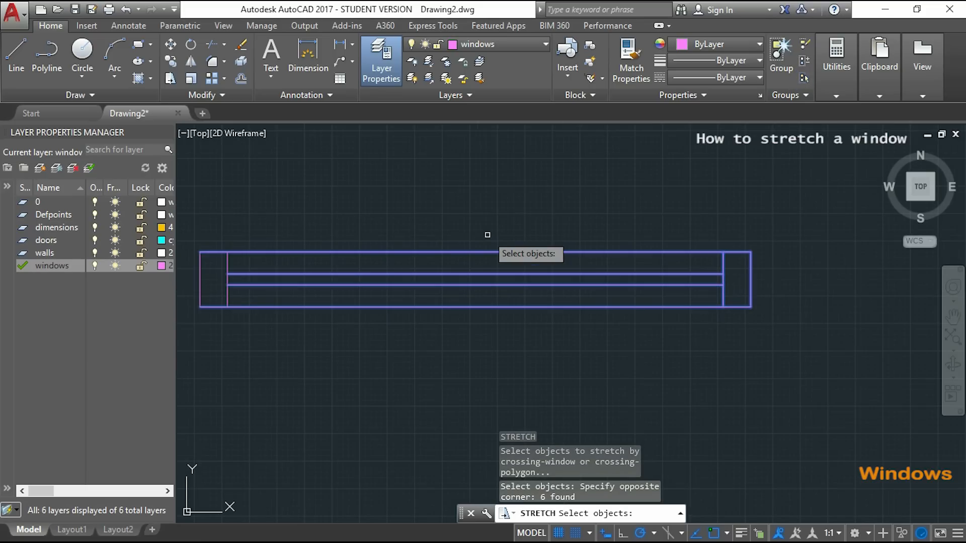
{"action": "key", "text": "Return"}
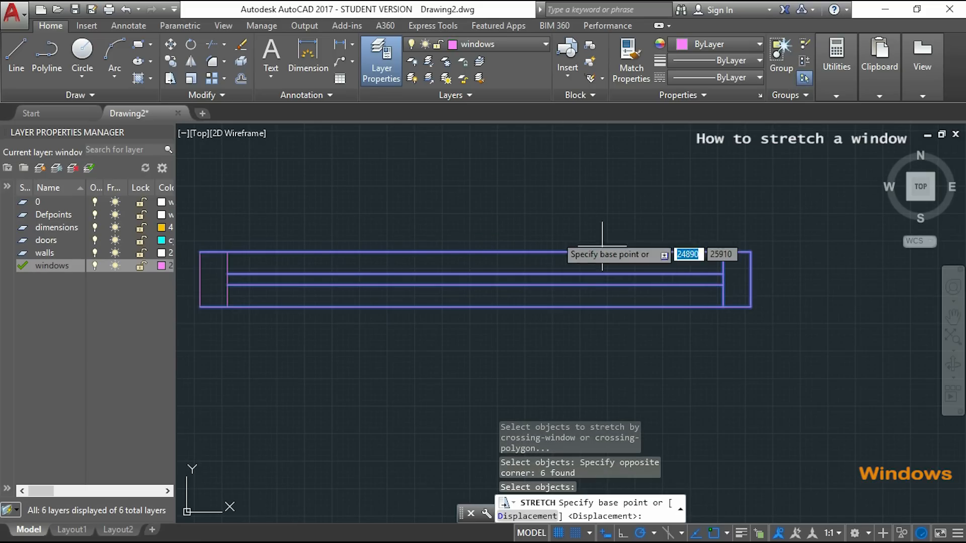
{"action": "left_click", "coordinate": [750, 306]}
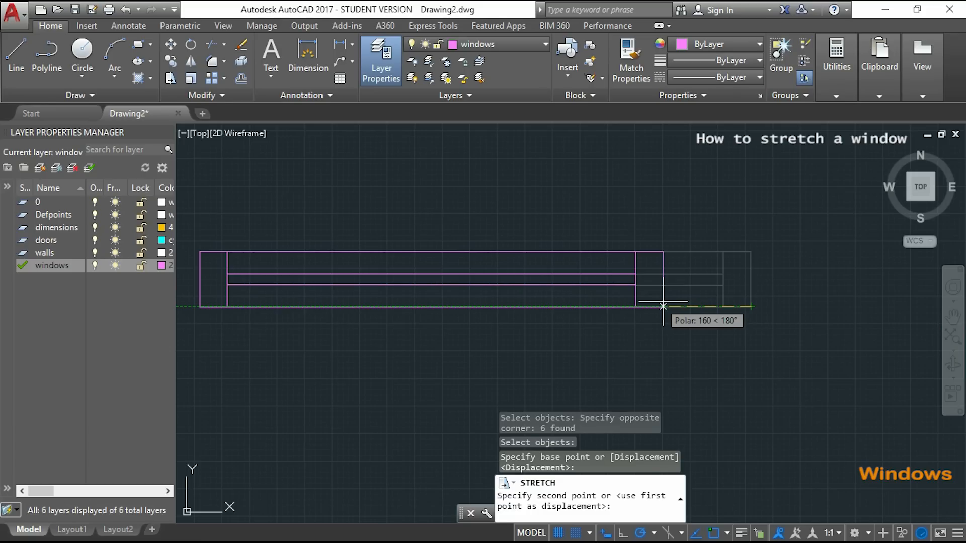
{"action": "type", "text": "25"}
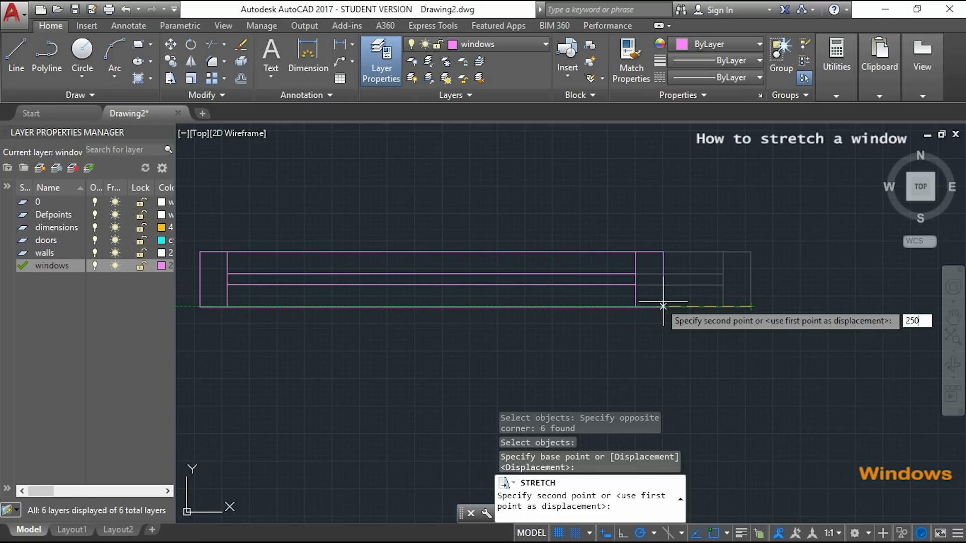
{"action": "type", "text": "0"}
{"action": "key", "text": "Return"}
Step: Measure the shortened window's overall length along its top edge
{"action": "middle_click_drag", "start_coordinate": [662, 301], "coordinate": [713, 247]}
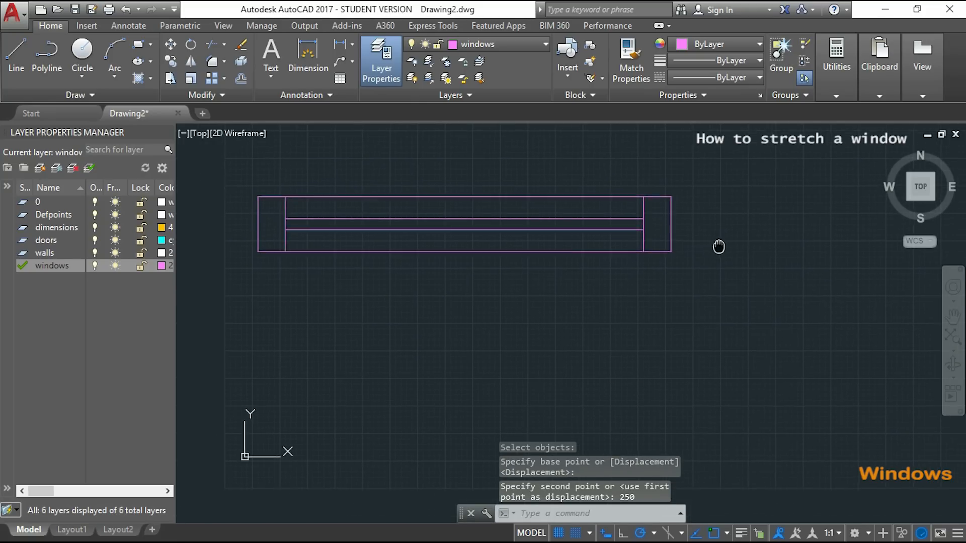
{"action": "scroll", "coordinate": [694, 239], "scroll_direction": "down", "scroll_amount": 2}
{"action": "type", "text": "DI"}
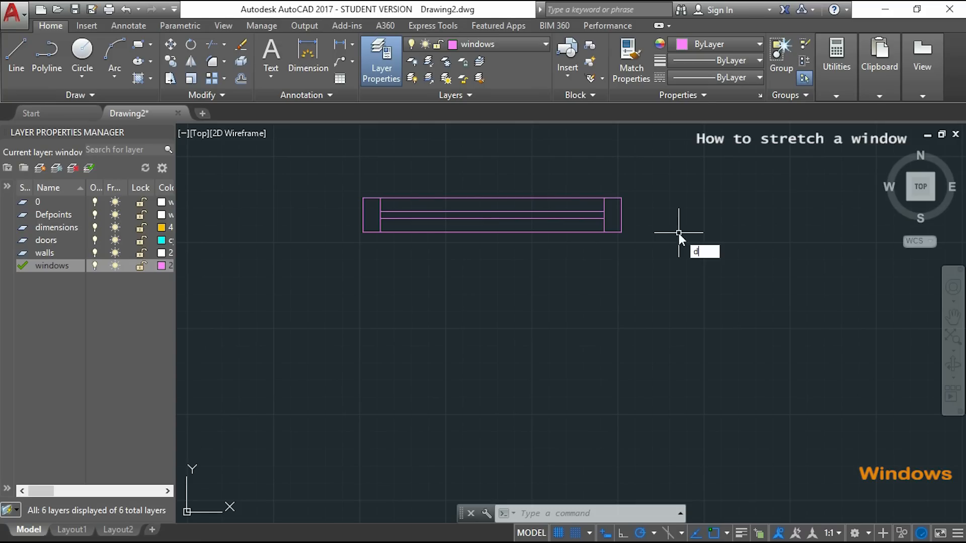
{"action": "key", "text": "Return"}
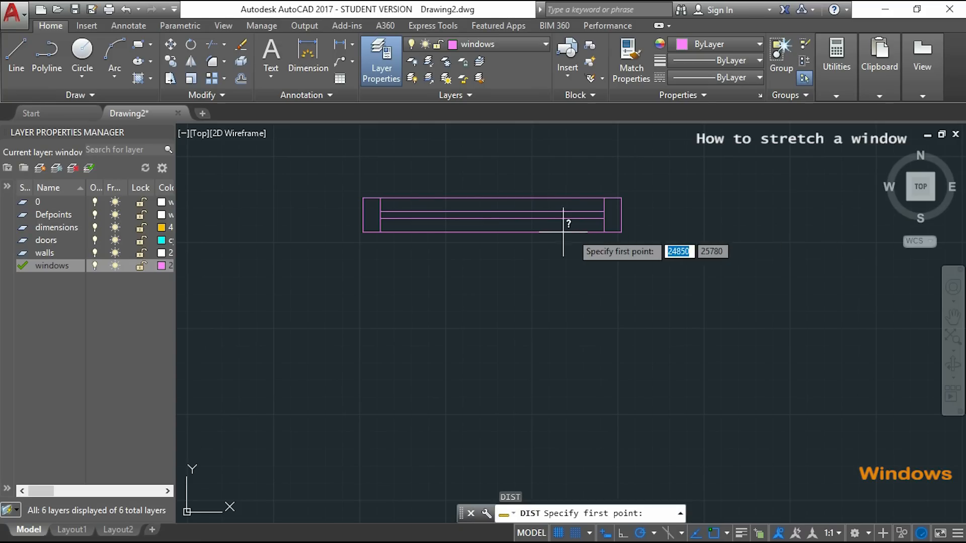
{"action": "left_click", "coordinate": [362, 198]}
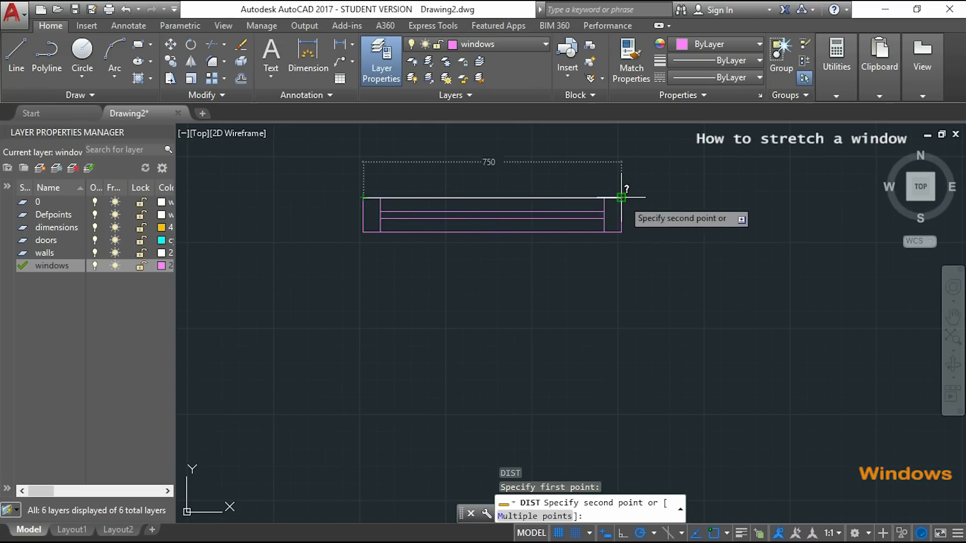
{"action": "key", "text": "Escape"}
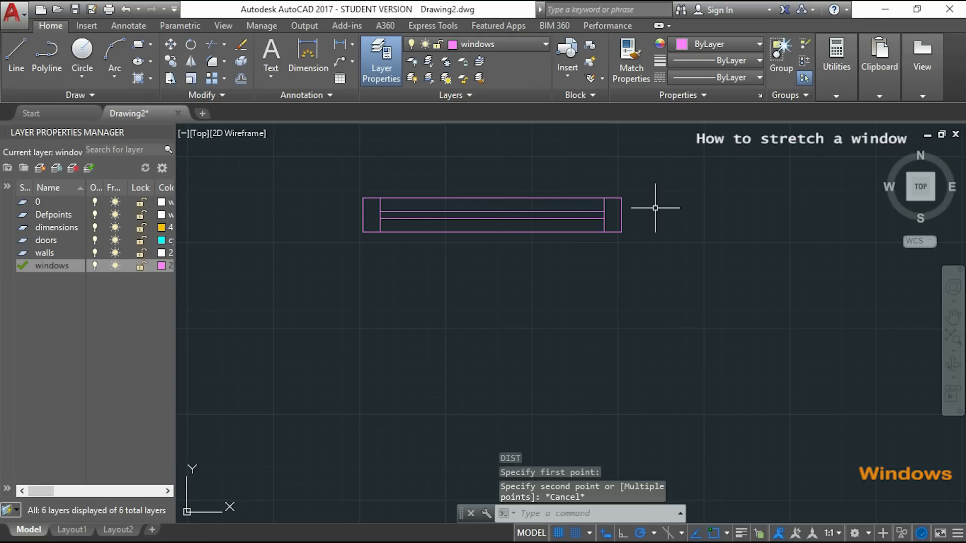
Step: Mirror the shortened window about its right vertical edge, keeping the source objects, to form a double window
{"action": "type", "text": "MI"}
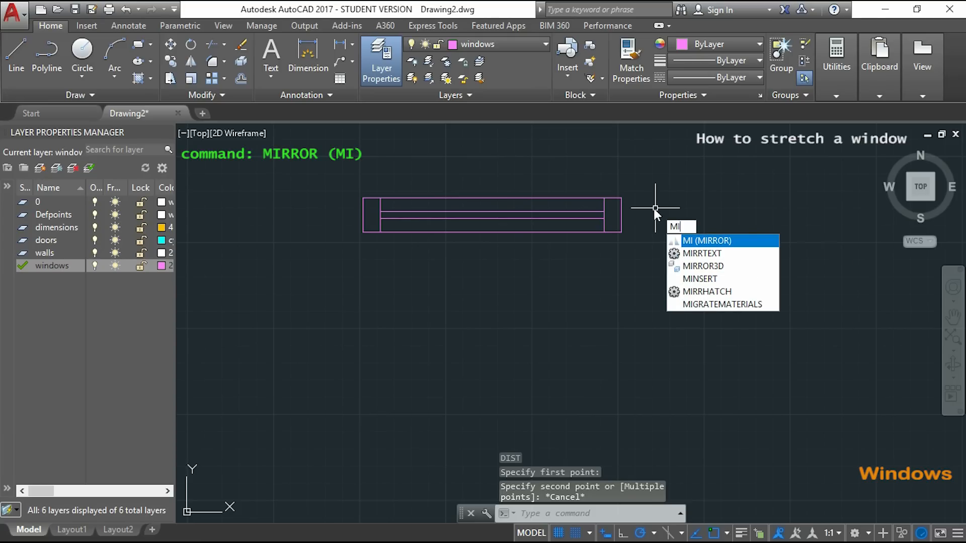
{"action": "key", "text": "Return"}
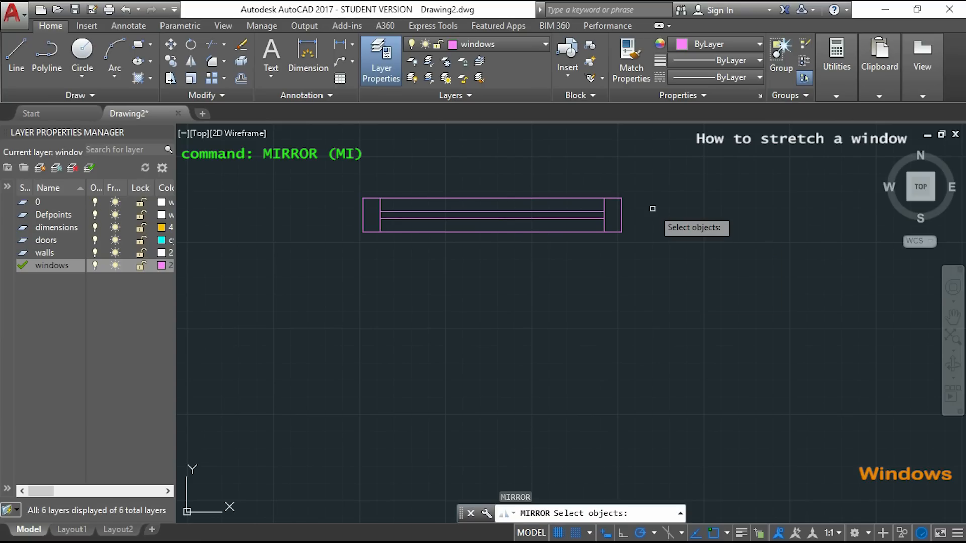
{"action": "left_click", "coordinate": [647, 246]}
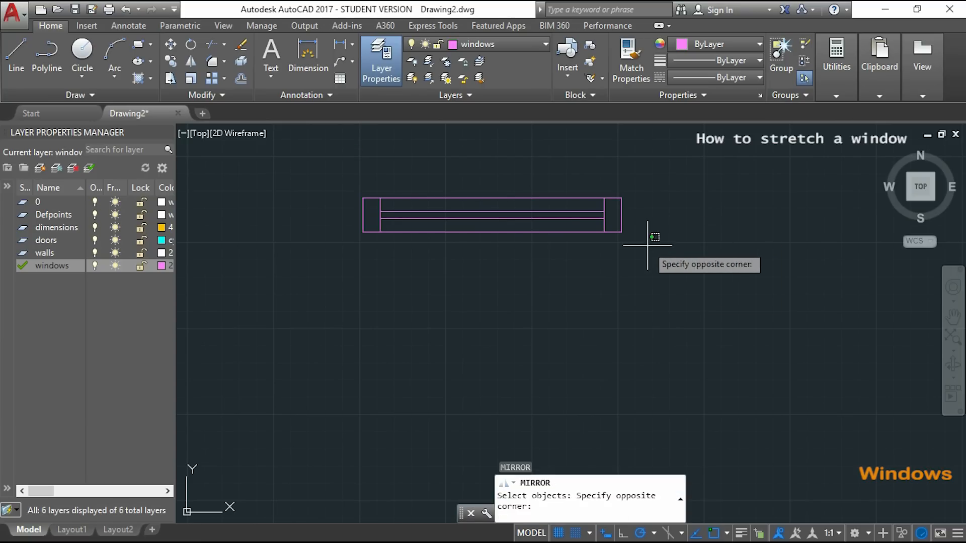
{"action": "left_click", "coordinate": [319, 181]}
{"action": "key", "text": "Return"}
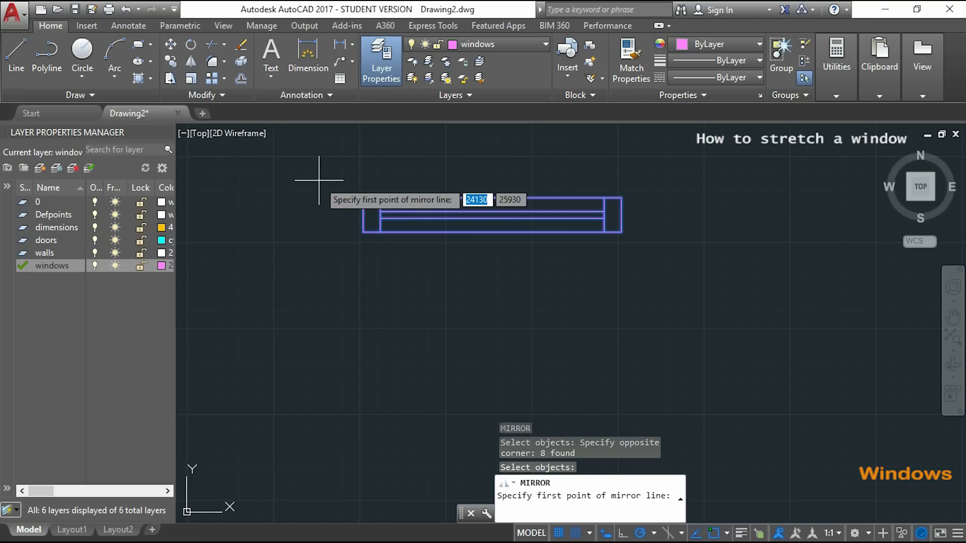
{"action": "left_click", "coordinate": [621, 231]}
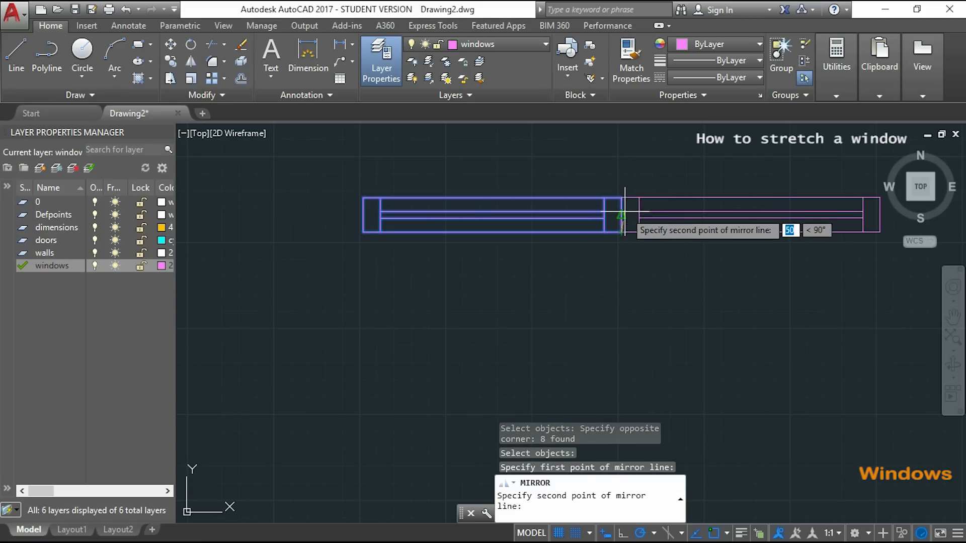
{"action": "scroll", "coordinate": [621, 207], "scroll_direction": "up", "scroll_amount": 2}
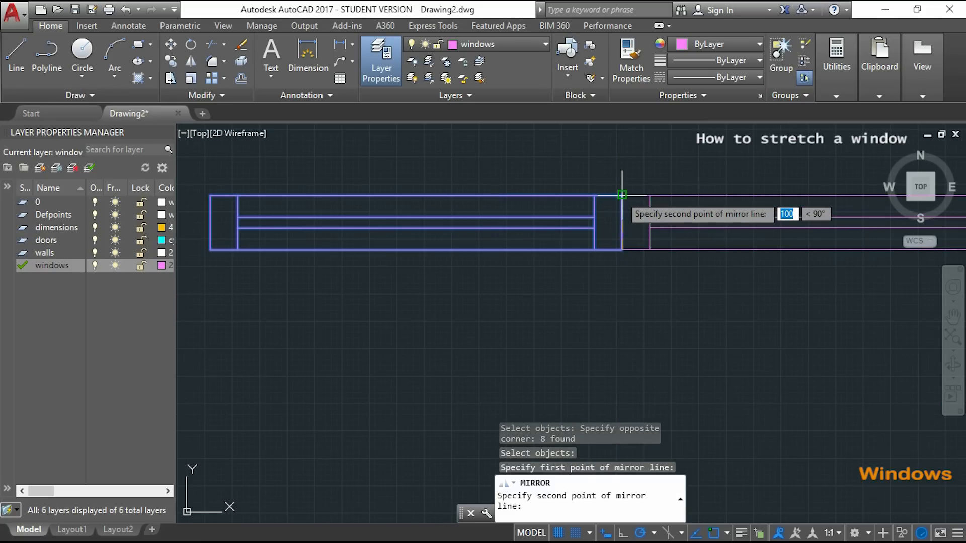
{"action": "left_click", "coordinate": [622, 194]}
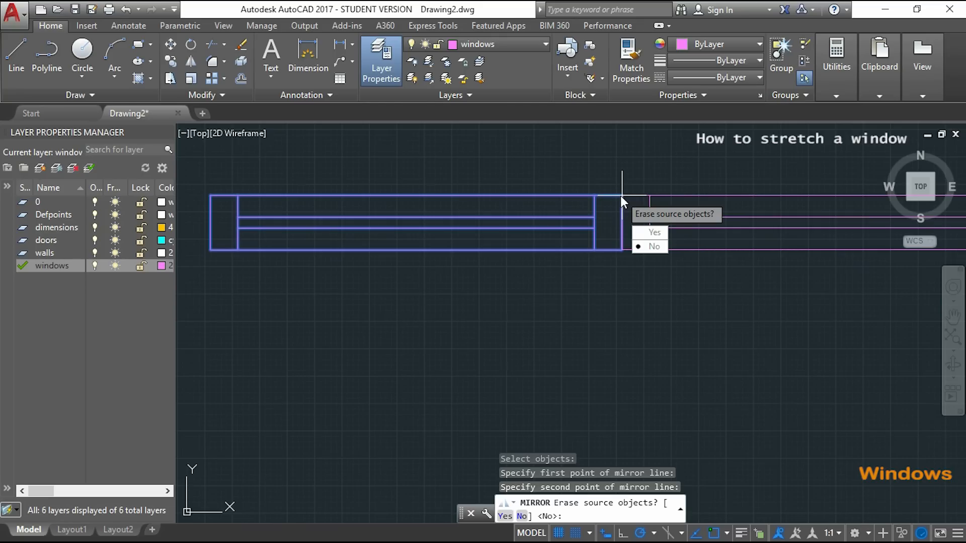
{"action": "key", "text": "Return"}
{"action": "scroll", "coordinate": [620, 196], "scroll_direction": "down", "scroll_amount": 3}
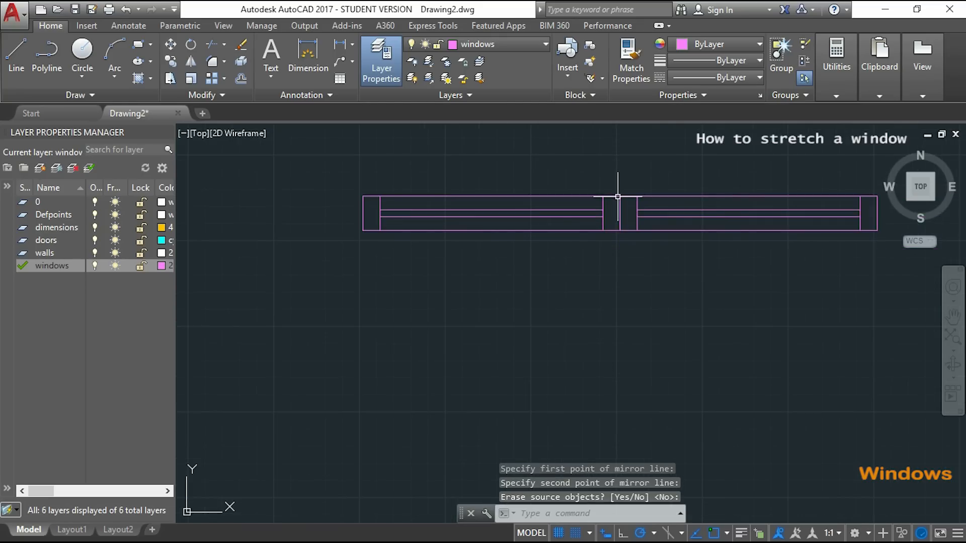
{"action": "middle_click_drag", "start_coordinate": [655, 161], "coordinate": [612, 168]}
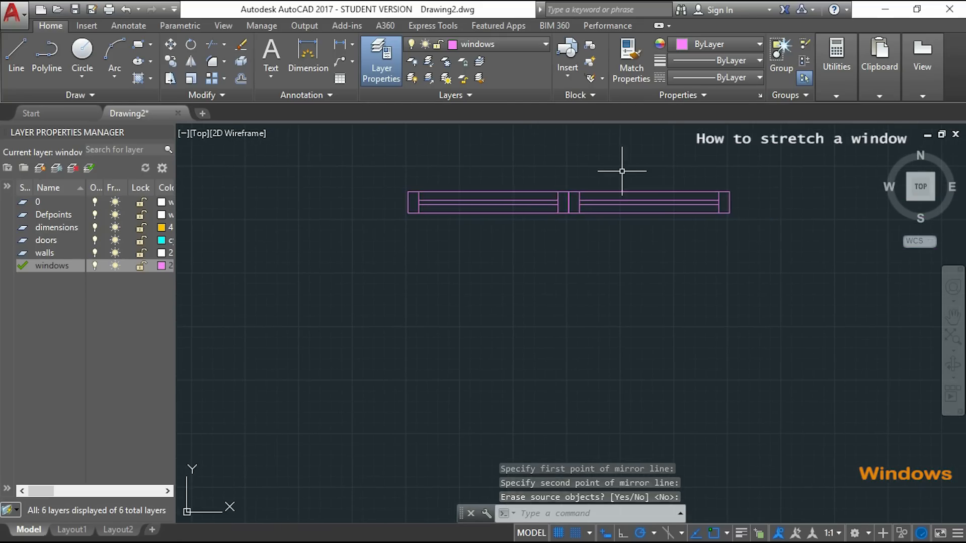
Step: Start a new block definition and name it "window 500"
{"action": "scroll", "coordinate": [750, 206], "scroll_direction": "down", "scroll_amount": 4}
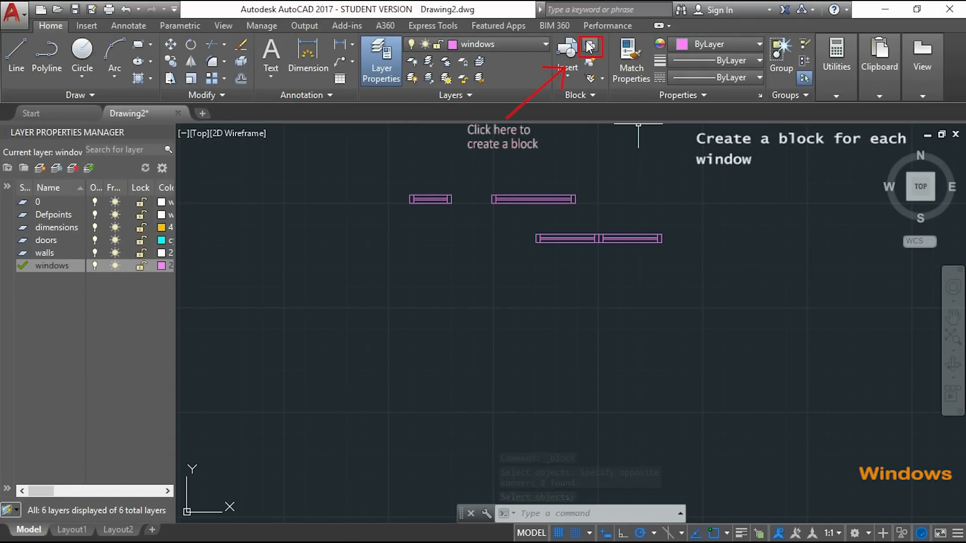
{"action": "left_click", "coordinate": [589, 46]}
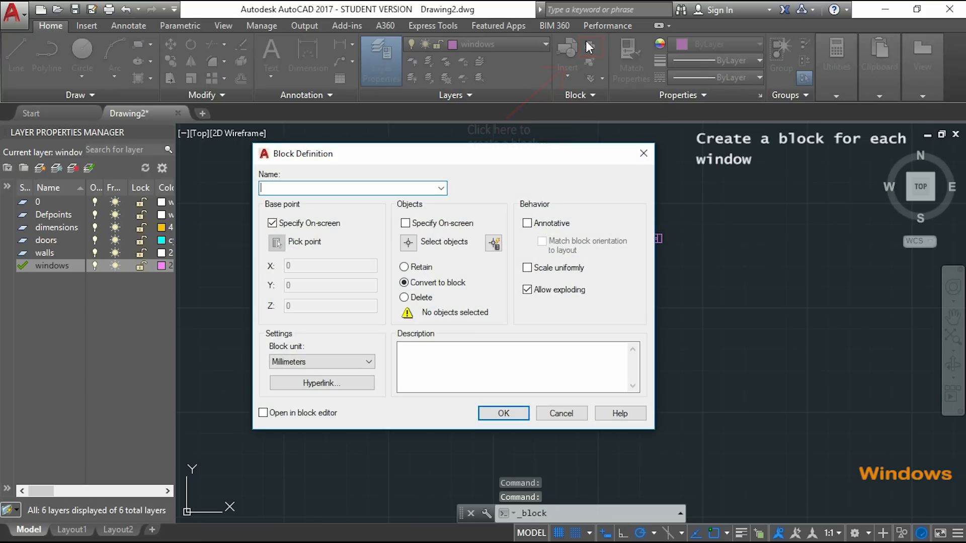
{"action": "type", "text": "window"}
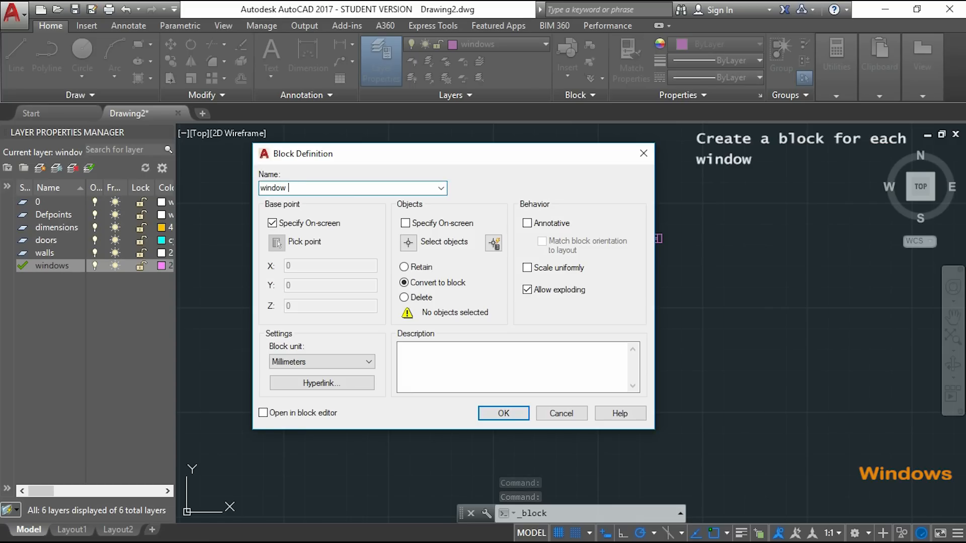
{"action": "type", "text": " 500"}
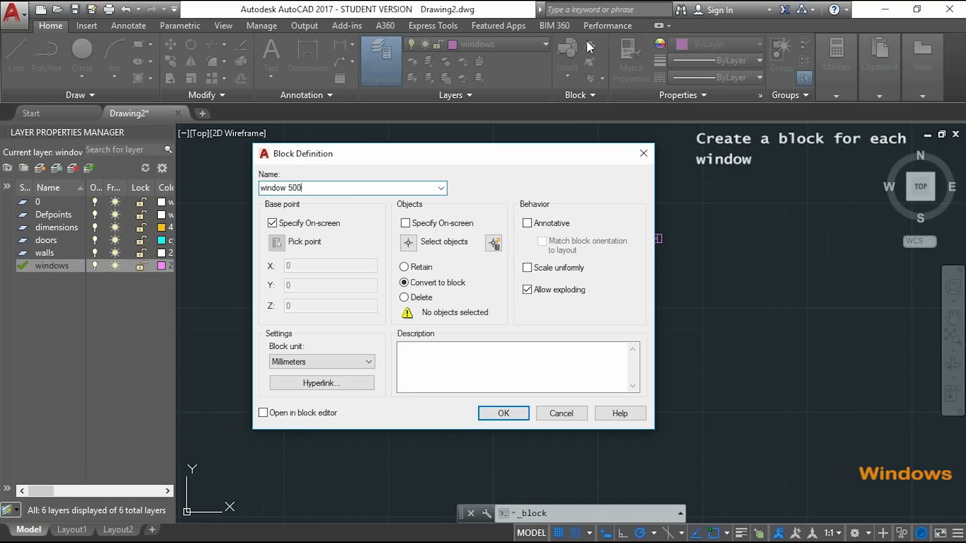
Step: Select all the lines of the shortest window symbol as the objects for the block "window 500"
{"action": "left_click", "coordinate": [515, 414]}
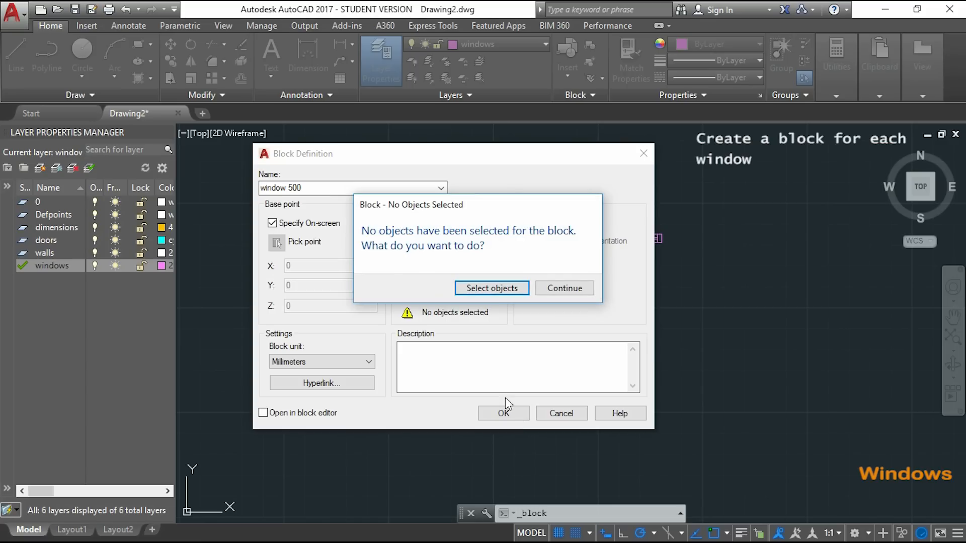
{"action": "left_click", "coordinate": [512, 292]}
{"action": "scroll", "coordinate": [453, 191], "scroll_direction": "up", "scroll_amount": 1}
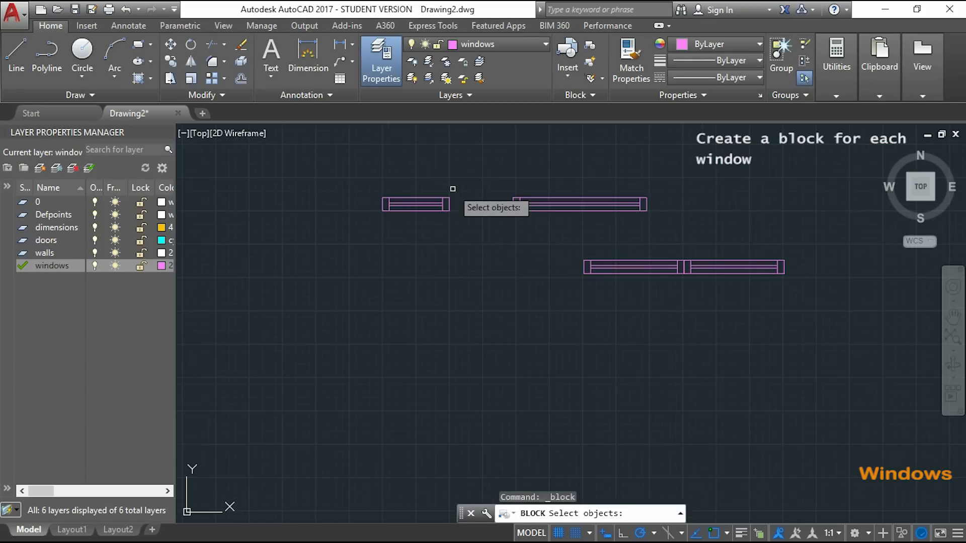
{"action": "left_click", "coordinate": [459, 215]}
{"action": "left_click", "coordinate": [363, 178]}
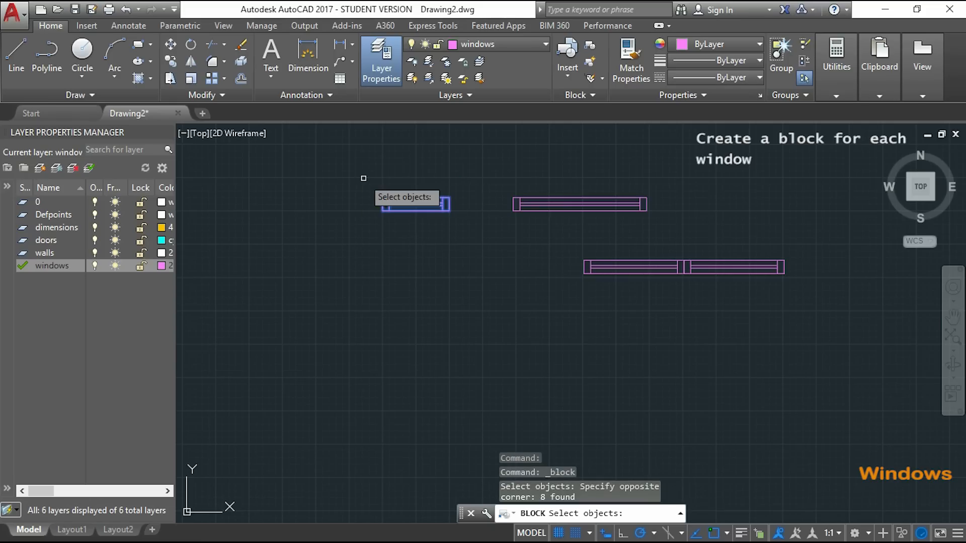
{"action": "key", "text": "Return"}
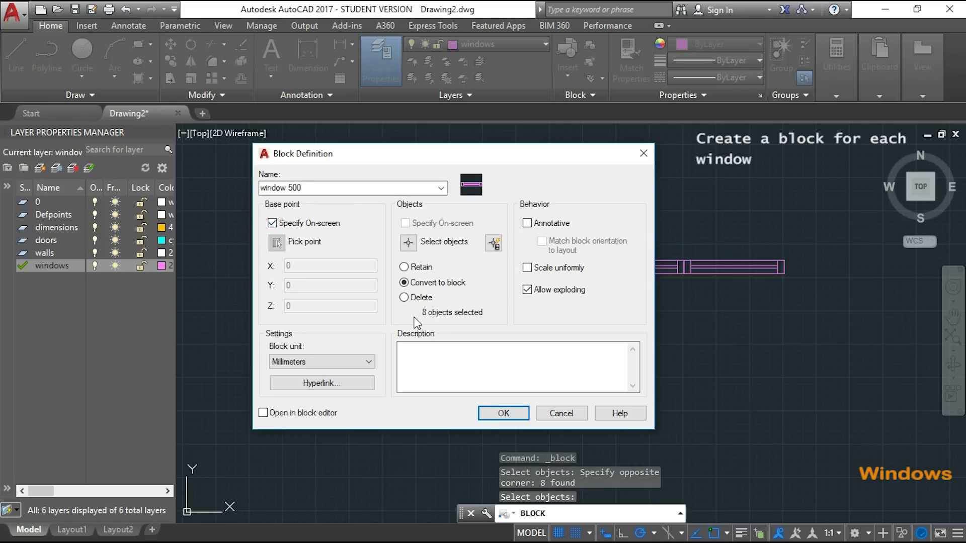
Step: Redefine the block "window 500" with the shortest window's lower-left corner as insertion base point, and start another block definition
{"action": "left_click", "coordinate": [512, 415]}
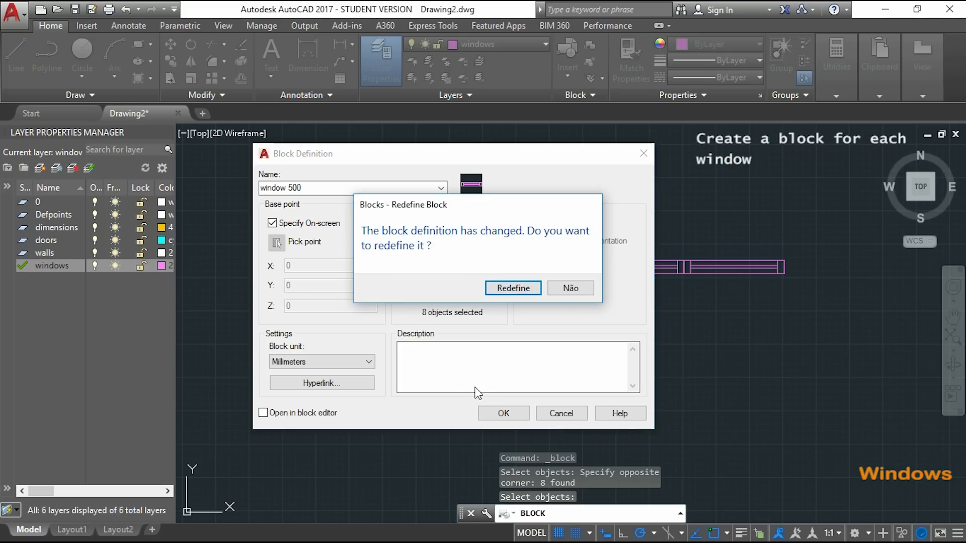
{"action": "left_click", "coordinate": [514, 288]}
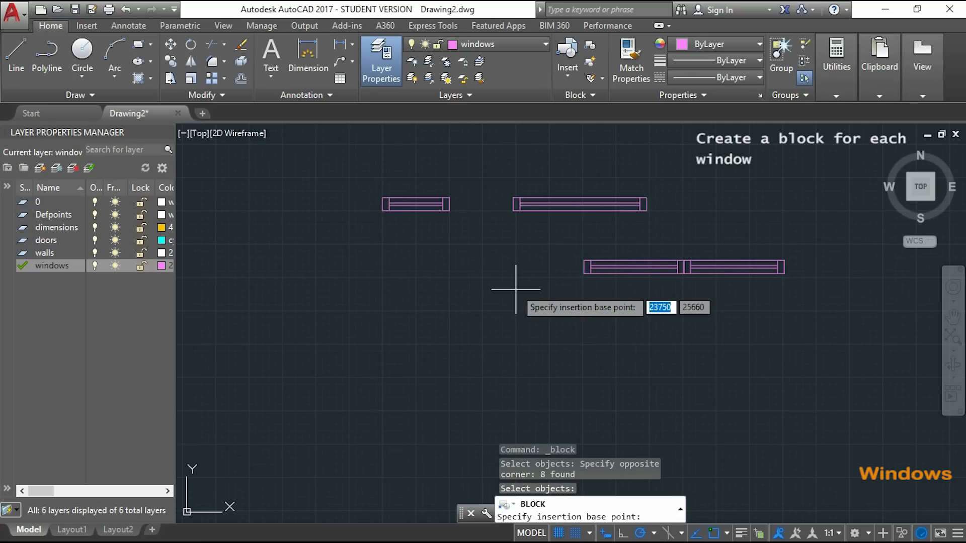
{"action": "left_click", "coordinate": [382, 210]}
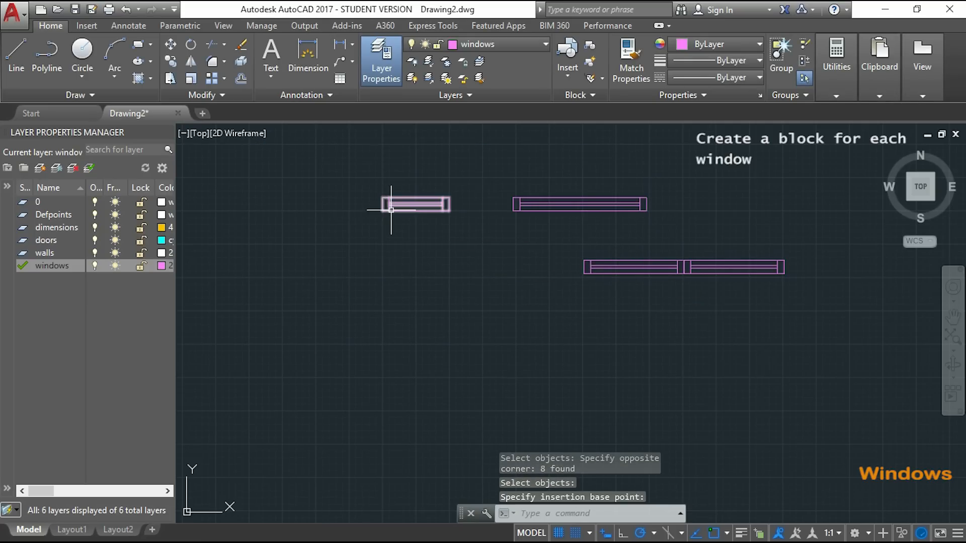
{"action": "middle_click_drag", "start_coordinate": [530, 216], "coordinate": [451, 203]}
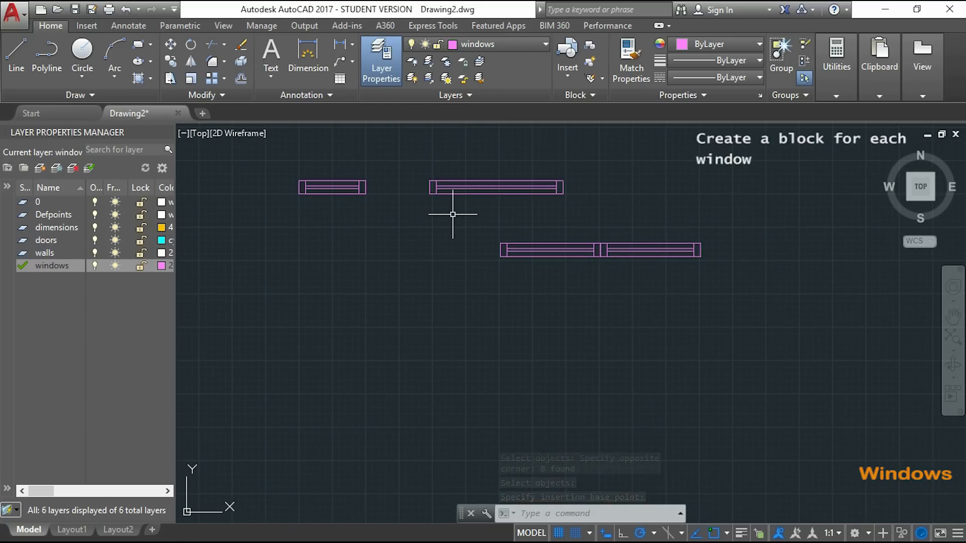
{"action": "type", "text": "B"}
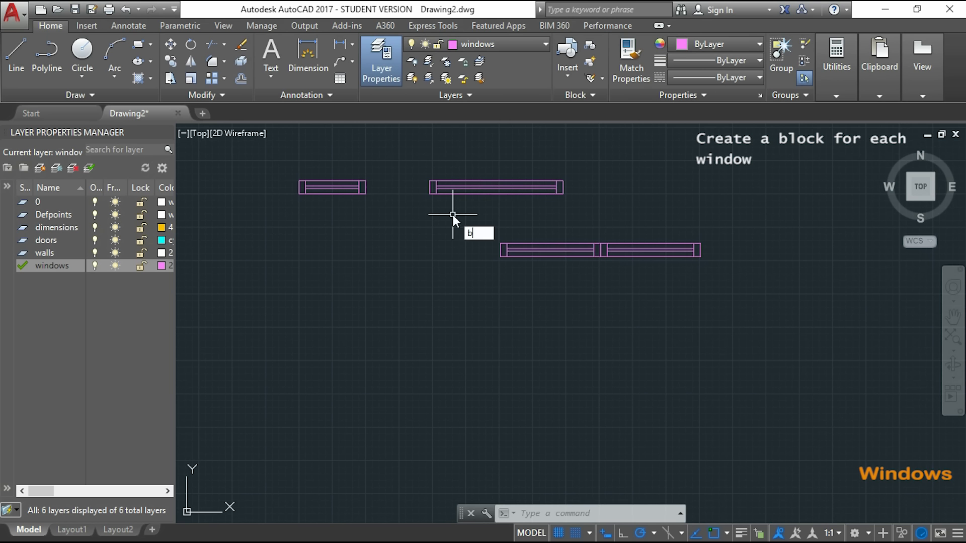
{"action": "key", "text": "Return"}
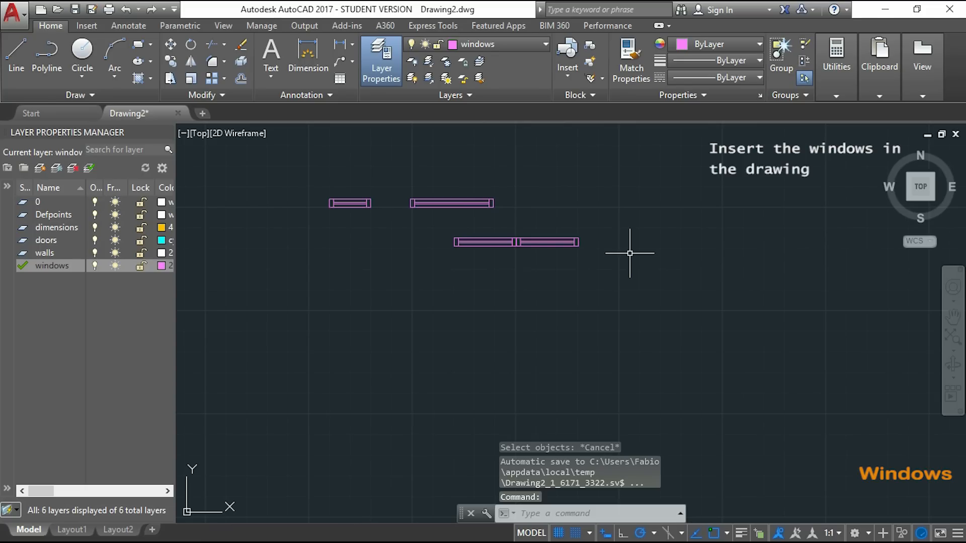
Step: Copy all three window symbols horizontally to the right of the originals, using the double window's lower-right corner as base point
{"action": "type", "text": "co"}
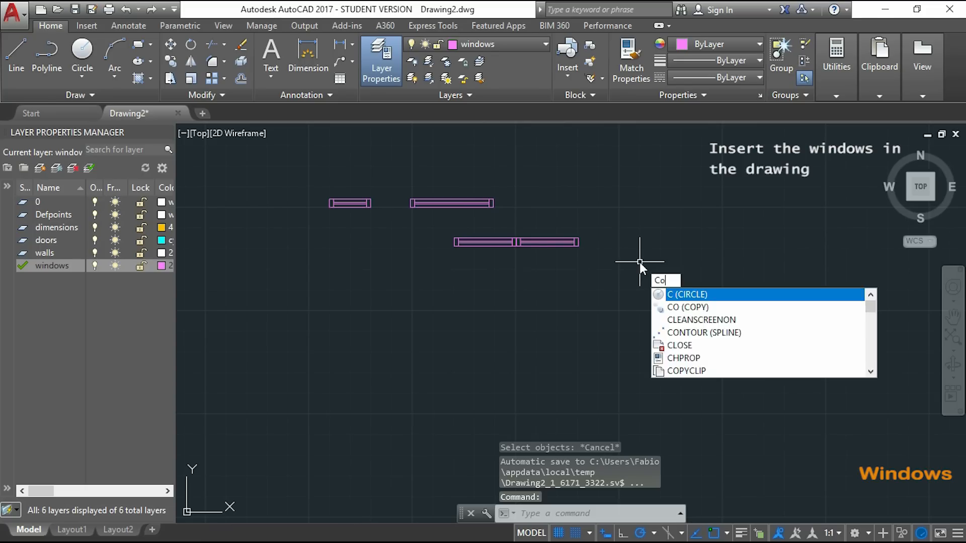
{"action": "key", "text": "Return"}
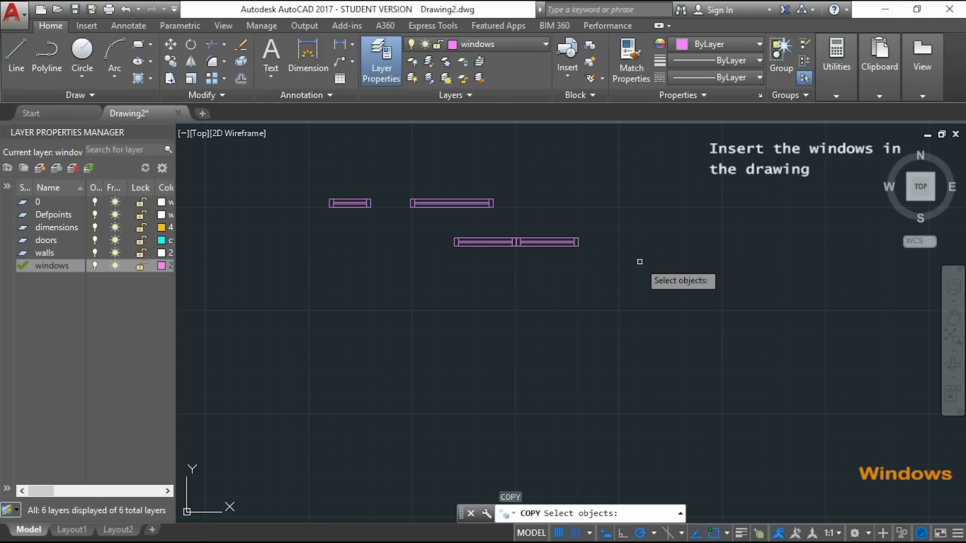
{"action": "left_click", "coordinate": [639, 261]}
{"action": "left_click", "coordinate": [288, 185]}
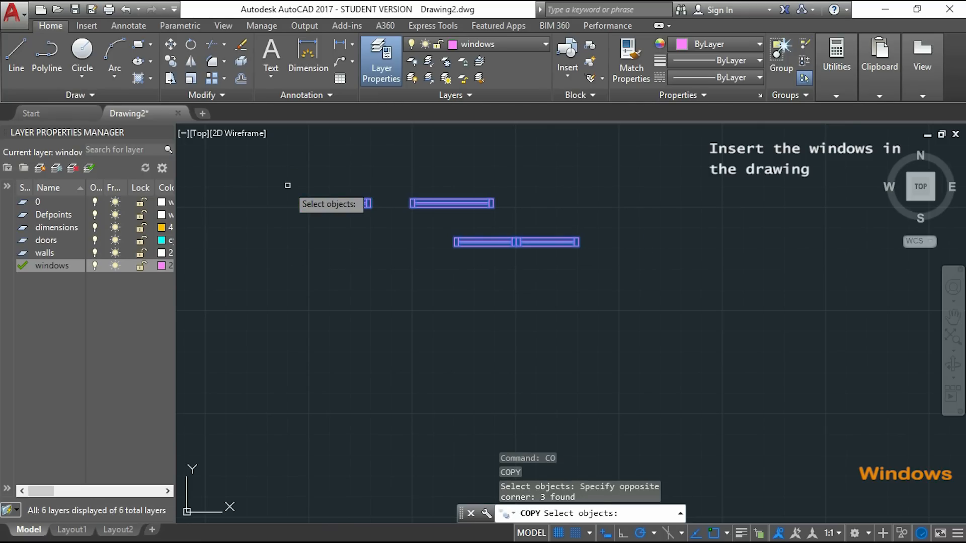
{"action": "key", "text": "Return"}
{"action": "scroll", "coordinate": [573, 236], "scroll_direction": "up", "scroll_amount": 4}
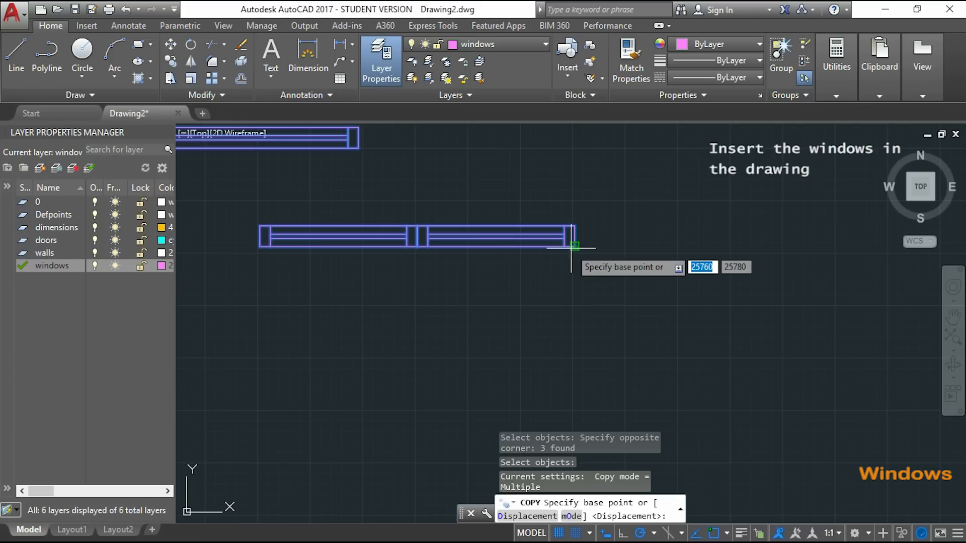
{"action": "left_click", "coordinate": [575, 246]}
{"action": "scroll", "coordinate": [576, 246], "scroll_direction": "down", "scroll_amount": 3}
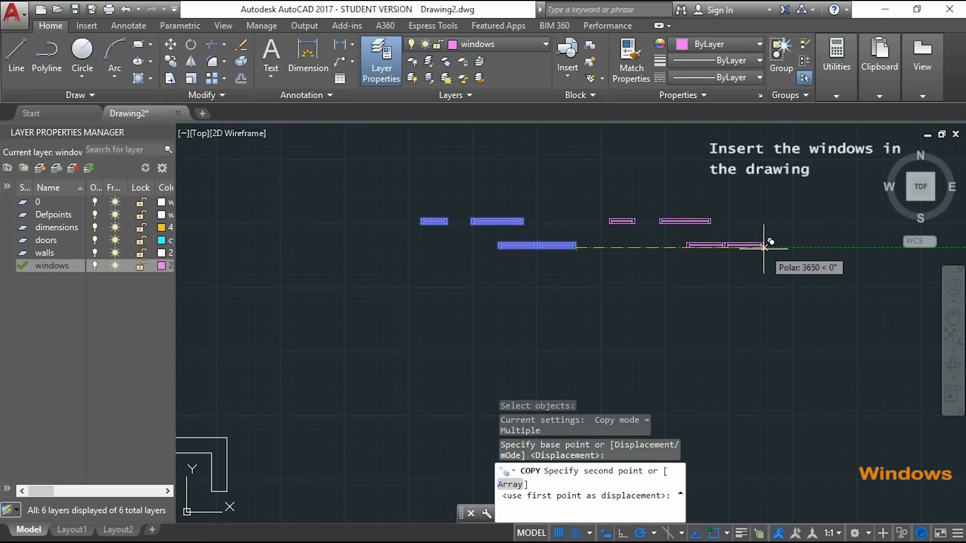
{"action": "left_click", "coordinate": [795, 247]}
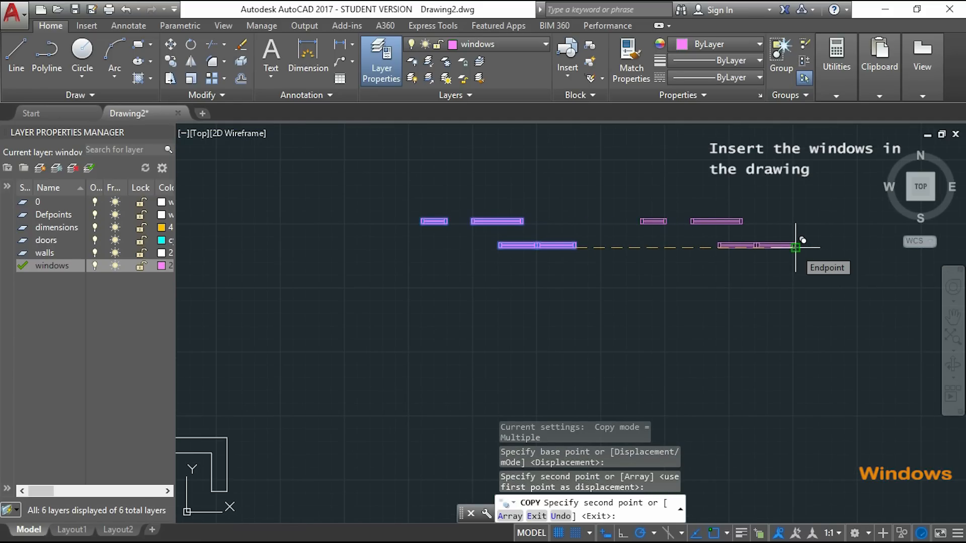
{"action": "key", "text": "Escape"}
Step: Rotate the three copied windows by 270° to vertical, about the copied double window's lower-right corner
{"action": "type", "text": "RO"}
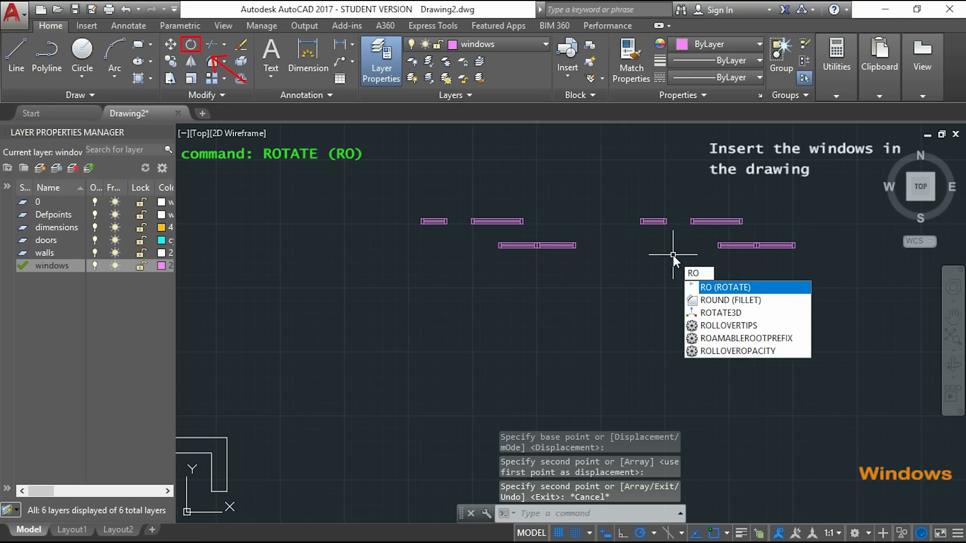
{"action": "key", "text": "Return"}
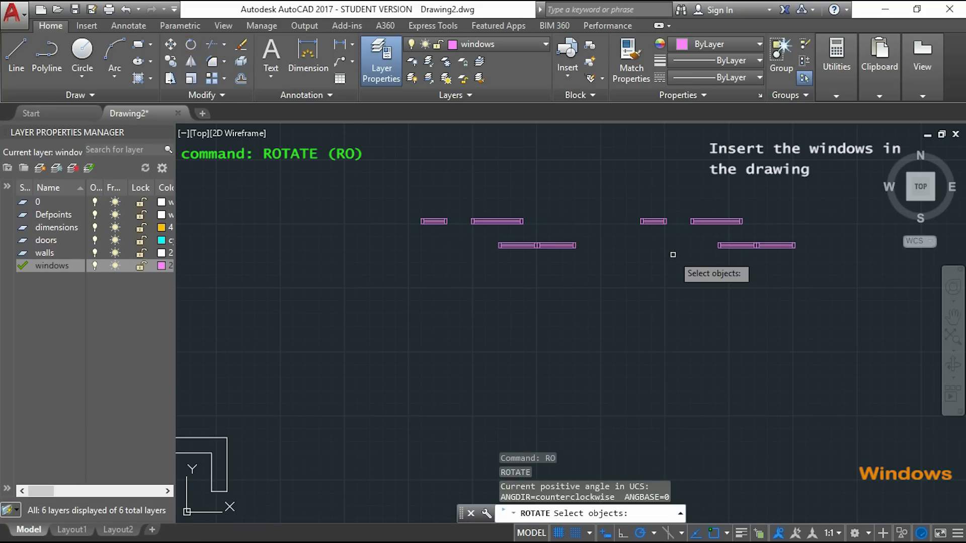
{"action": "left_click", "coordinate": [629, 187]}
{"action": "left_click", "coordinate": [827, 275]}
{"action": "key", "text": "Return"}
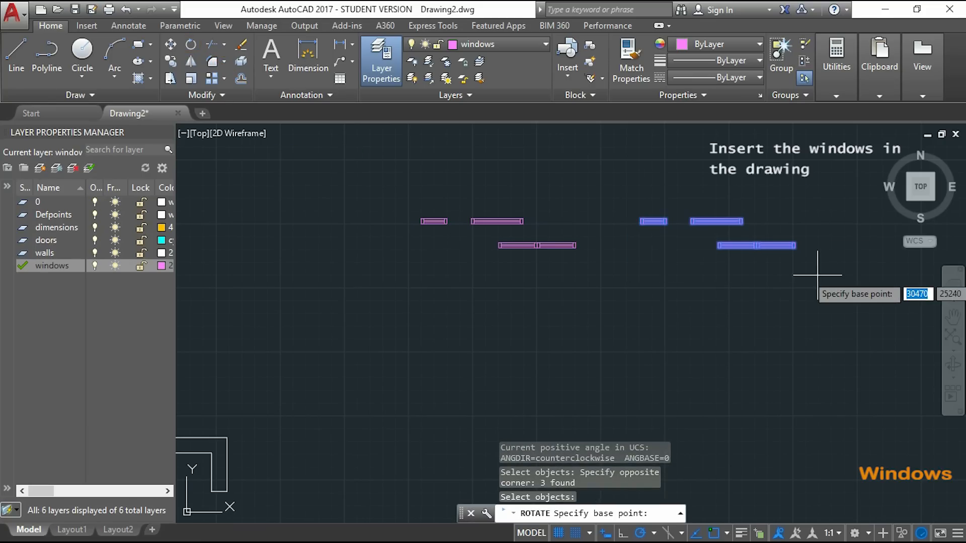
{"action": "scroll", "coordinate": [794, 248], "scroll_direction": "up", "scroll_amount": 4}
{"action": "scroll", "coordinate": [793, 247], "scroll_direction": "up", "scroll_amount": 4}
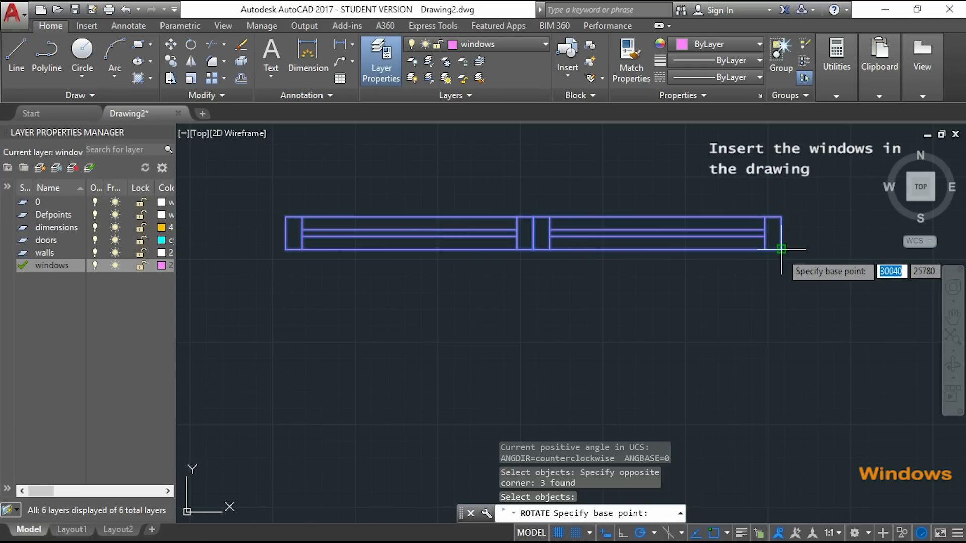
{"action": "left_click", "coordinate": [781, 249]}
{"action": "scroll", "coordinate": [781, 251], "scroll_direction": "down", "scroll_amount": 3}
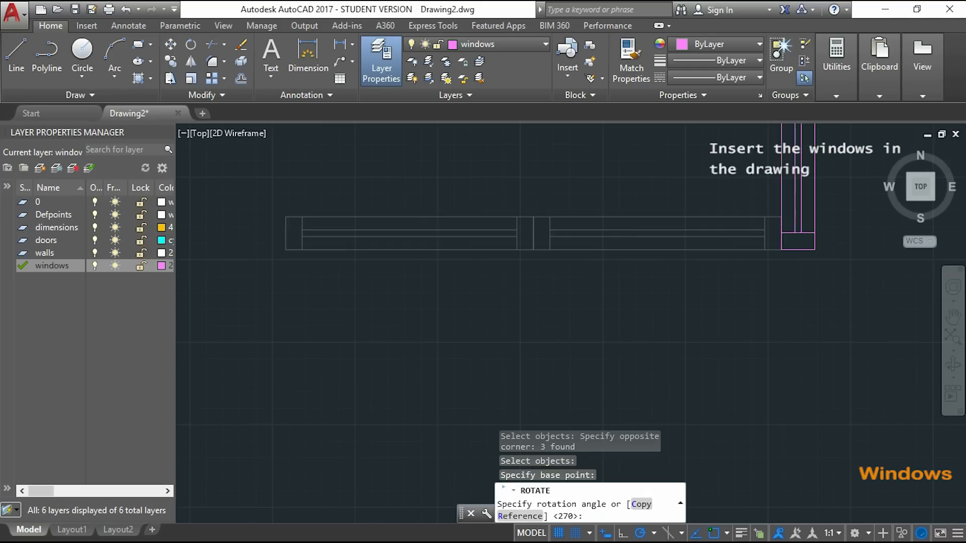
{"action": "left_click", "coordinate": [779, 340]}
{"action": "scroll", "coordinate": [758, 304], "scroll_direction": "down", "scroll_amount": 2}
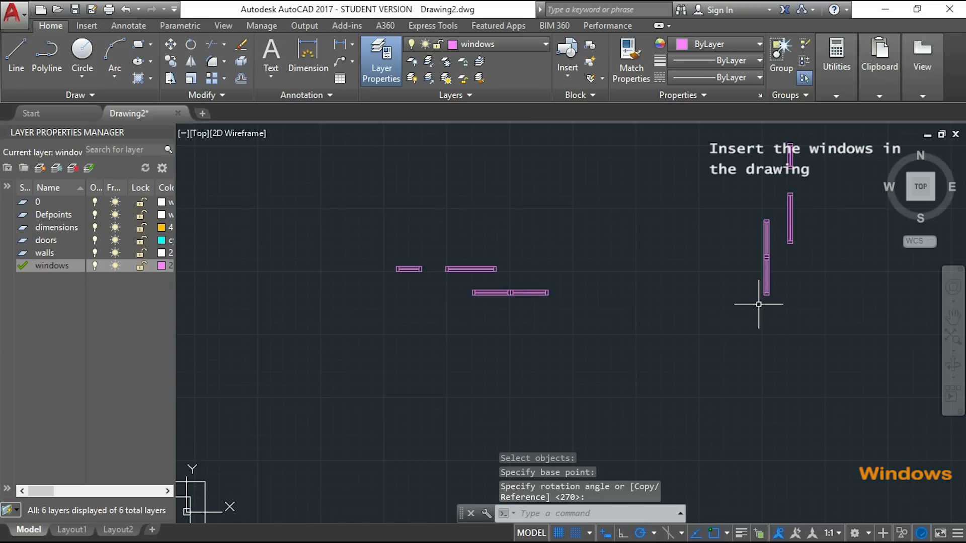
Step: Copy the horizontal double window from its lower-right corner into the floor plan's top wall opening, 50 above the right jamb's lower corner
{"action": "scroll", "coordinate": [758, 304], "scroll_direction": "down", "scroll_amount": 2}
{"action": "mouse_move", "coordinate": [690, 356]}
{"action": "middle_mouse_down"}
{"action": "mouse_move", "coordinate": [712, 241]}
{"action": "mouse_move", "coordinate": [771, 139]}
{"action": "middle_mouse_up"}
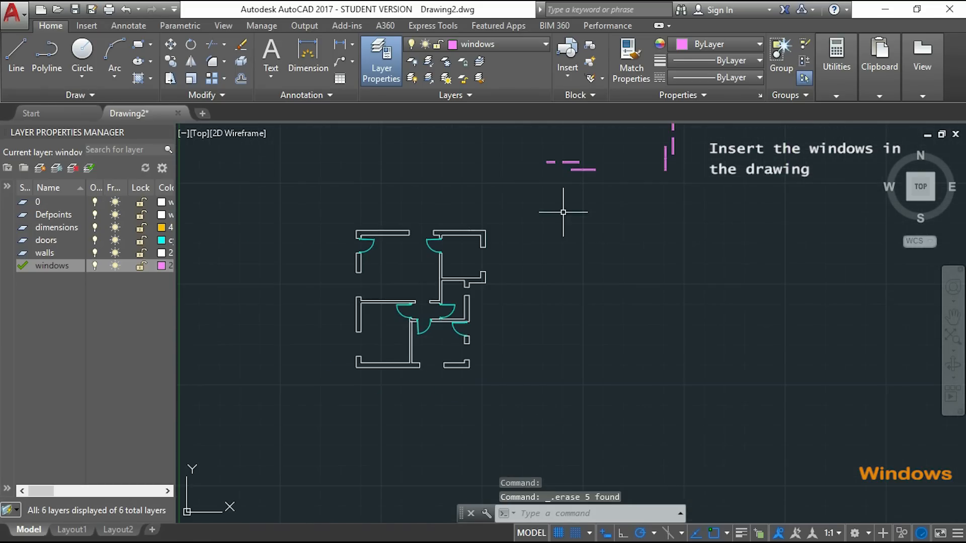
{"action": "middle_click_drag", "start_coordinate": [611, 231], "coordinate": [523, 337]}
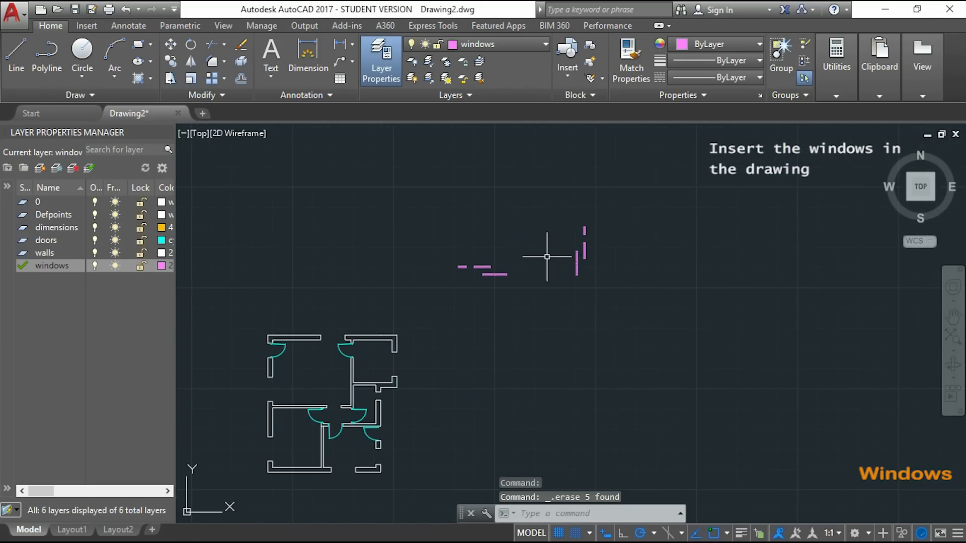
{"action": "scroll", "coordinate": [540, 271], "scroll_direction": "up", "scroll_amount": 4}
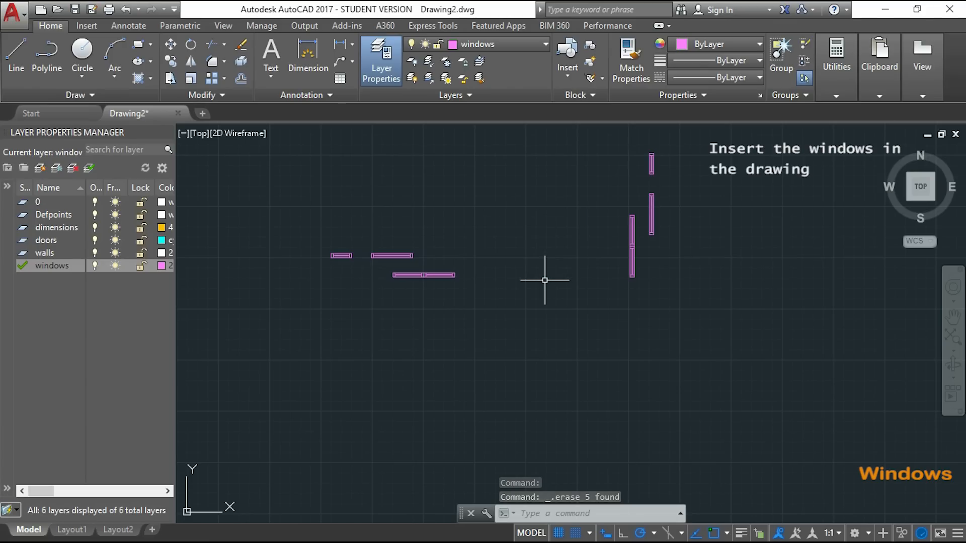
{"action": "type", "text": "CO"}
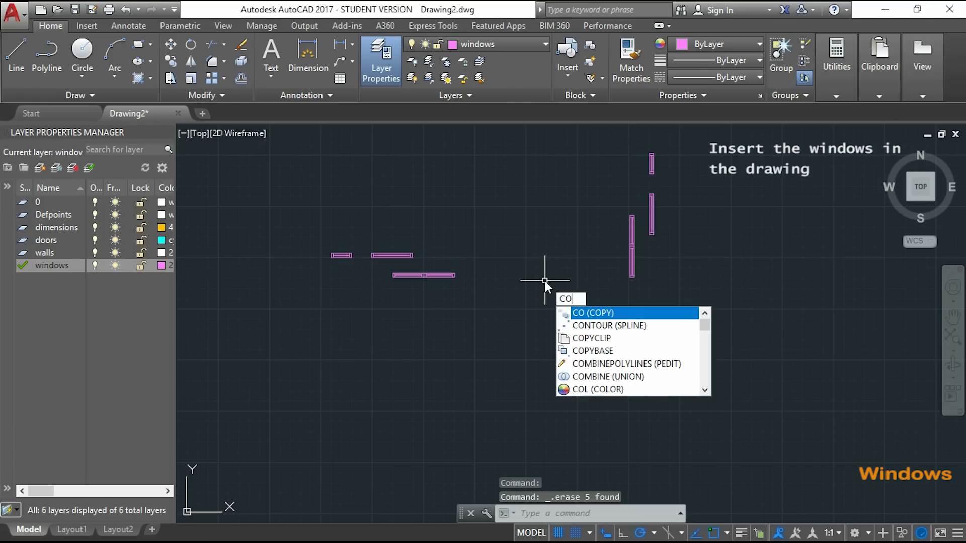
{"action": "key", "text": "Return"}
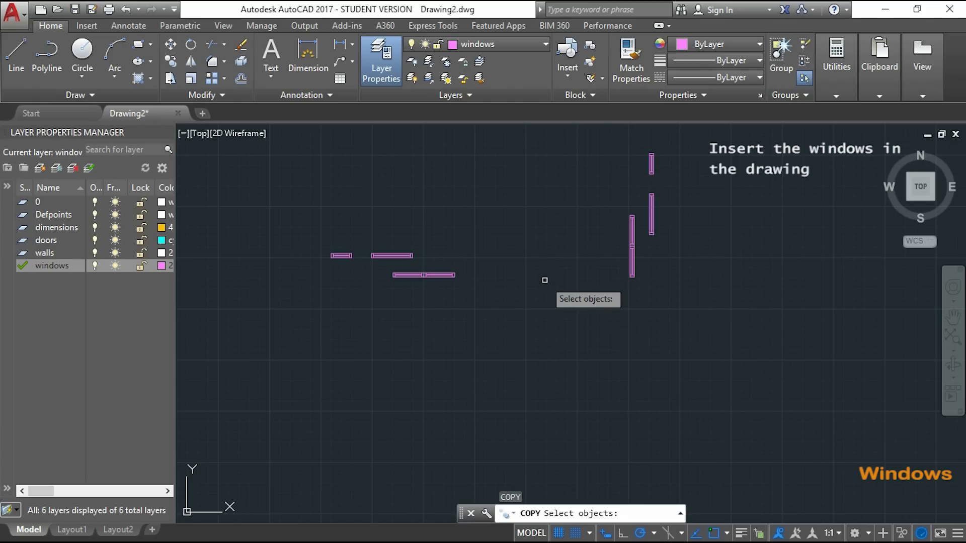
{"action": "left_click", "coordinate": [440, 275]}
{"action": "key", "text": "Return"}
{"action": "scroll", "coordinate": [443, 271], "scroll_direction": "up", "scroll_amount": 6}
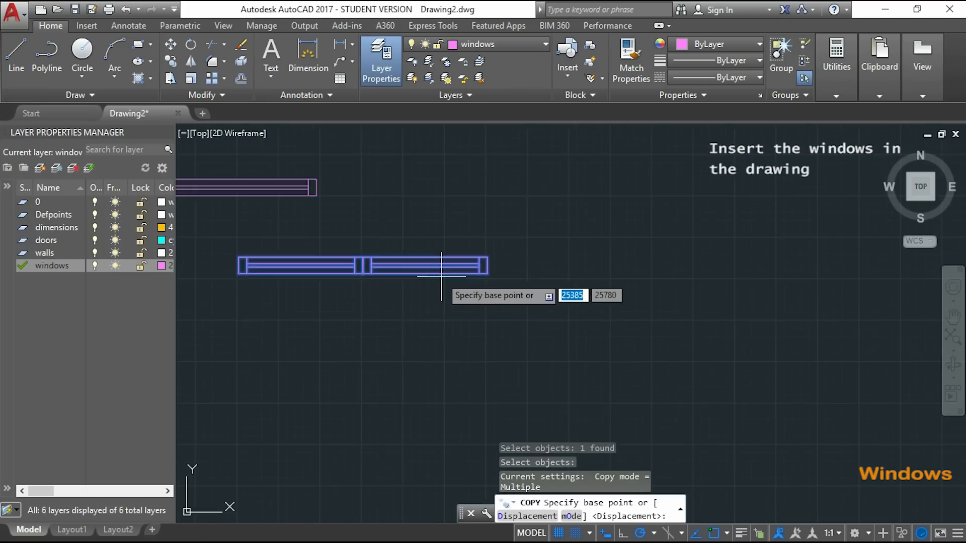
{"action": "left_click", "coordinate": [513, 271]}
{"action": "scroll", "coordinate": [518, 269], "scroll_direction": "down", "scroll_amount": 5}
{"action": "scroll", "coordinate": [395, 328], "scroll_direction": "down", "scroll_amount": 2}
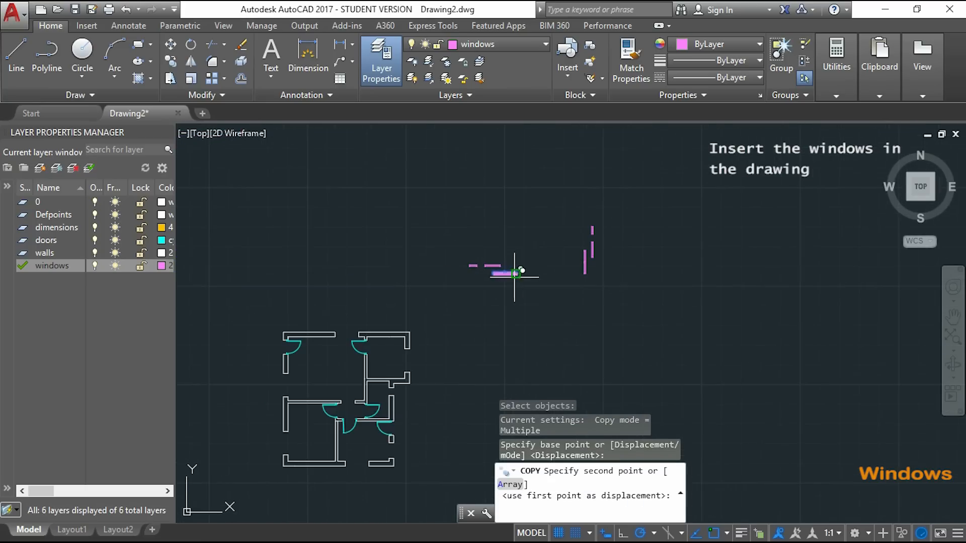
{"action": "middle_click_drag", "start_coordinate": [394, 327], "coordinate": [549, 243]}
{"action": "scroll", "coordinate": [524, 171], "scroll_direction": "up", "scroll_amount": 8}
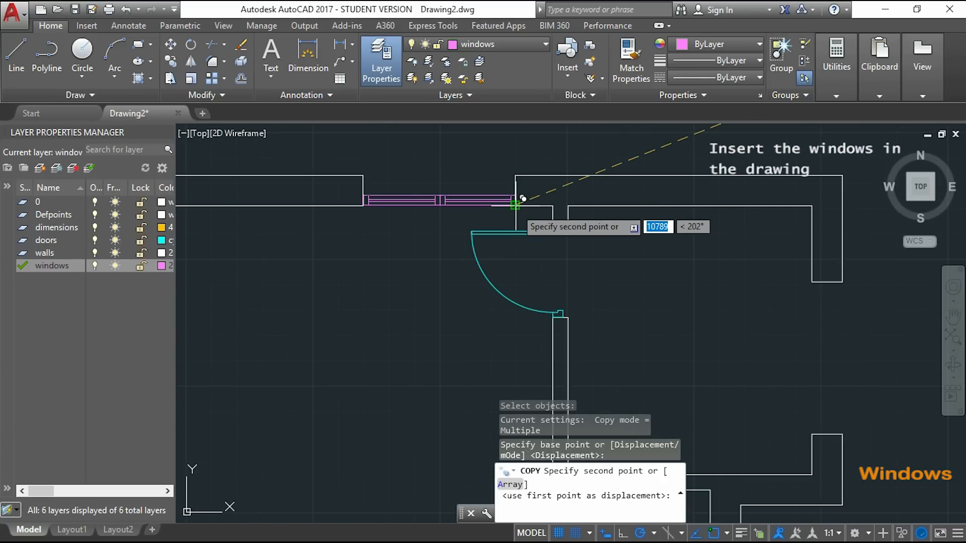
{"action": "scroll", "coordinate": [515, 204], "scroll_direction": "up", "scroll_amount": 3}
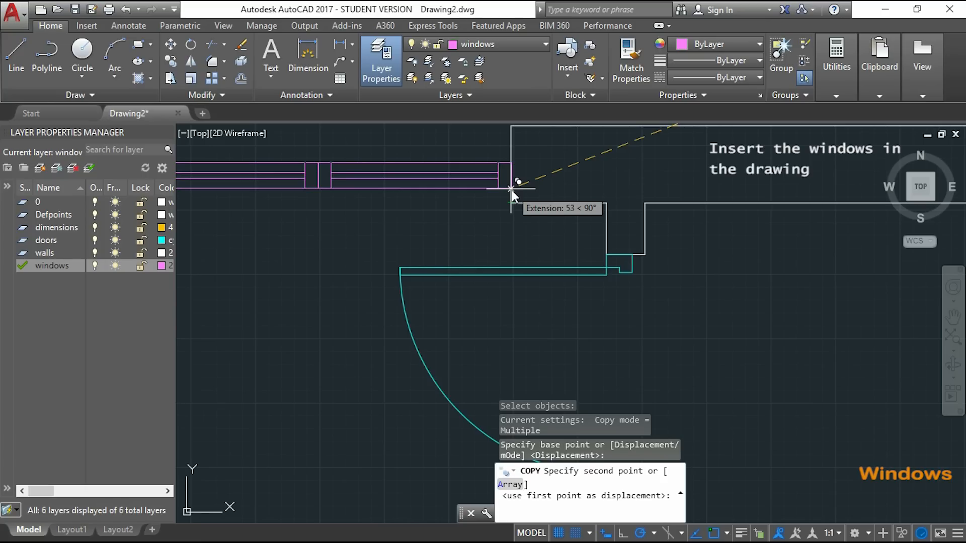
{"action": "type", "text": "50"}
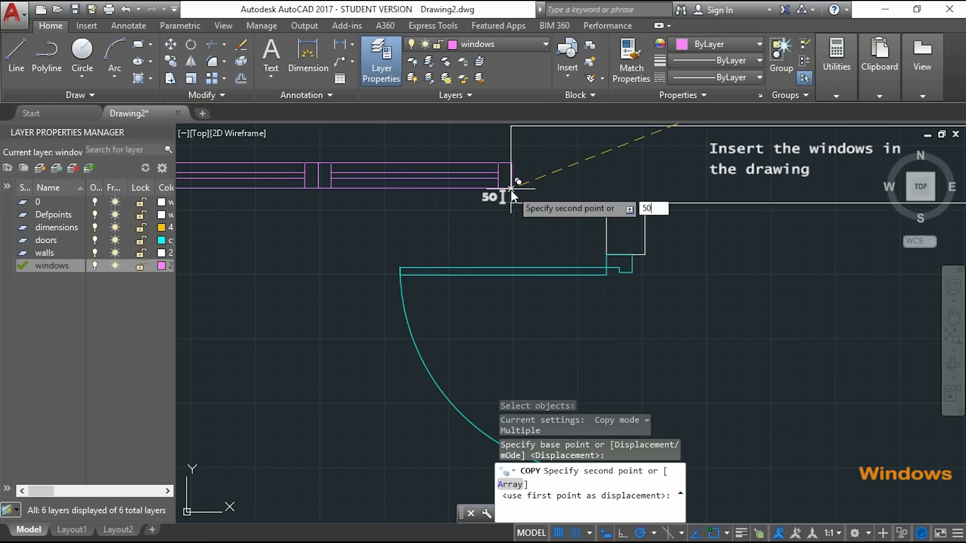
{"action": "key", "text": "Return"}
{"action": "scroll", "coordinate": [509, 190], "scroll_direction": "down", "scroll_amount": 3}
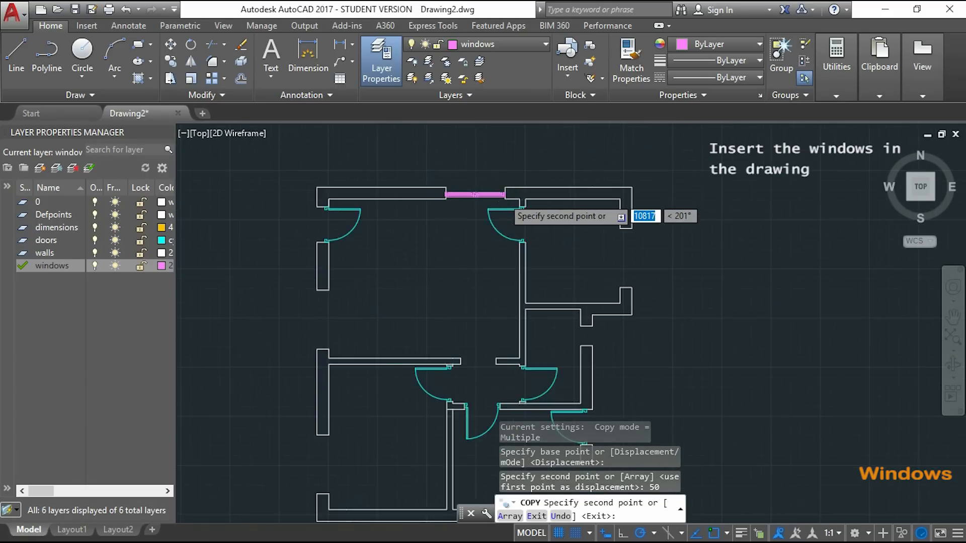
Step: Place a second copy of the double window in the bottom wall opening, 150 above the right jamb's lower corner, and finish copying
{"action": "left_click", "coordinate": [503, 197]}
{"action": "scroll", "coordinate": [503, 196], "scroll_direction": "down", "scroll_amount": 2}
{"action": "middle_click_drag", "start_coordinate": [529, 383], "coordinate": [534, 198]}
{"action": "scroll", "coordinate": [524, 209], "scroll_direction": "up", "scroll_amount": 6}
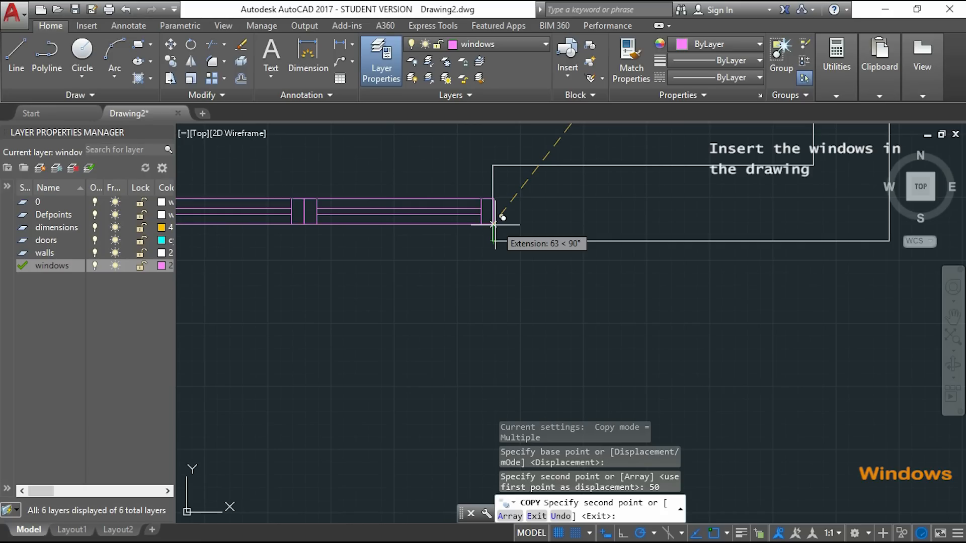
{"action": "type", "text": "150"}
{"action": "key", "text": "Return"}
{"action": "scroll", "coordinate": [494, 216], "scroll_direction": "down", "scroll_amount": 5}
{"action": "middle_click_drag", "start_coordinate": [430, 179], "coordinate": [398, 272]}
{"action": "key", "text": "Escape"}
Step: Start the Copy command and select the vertical double window as the object to copy
{"action": "scroll", "coordinate": [406, 265], "scroll_direction": "down", "scroll_amount": 3}
{"action": "middle_click_drag", "start_coordinate": [565, 205], "coordinate": [517, 265]}
{"action": "scroll", "coordinate": [490, 229], "scroll_direction": "up", "scroll_amount": 1}
{"action": "scroll", "coordinate": [490, 228], "scroll_direction": "up", "scroll_amount": 6}
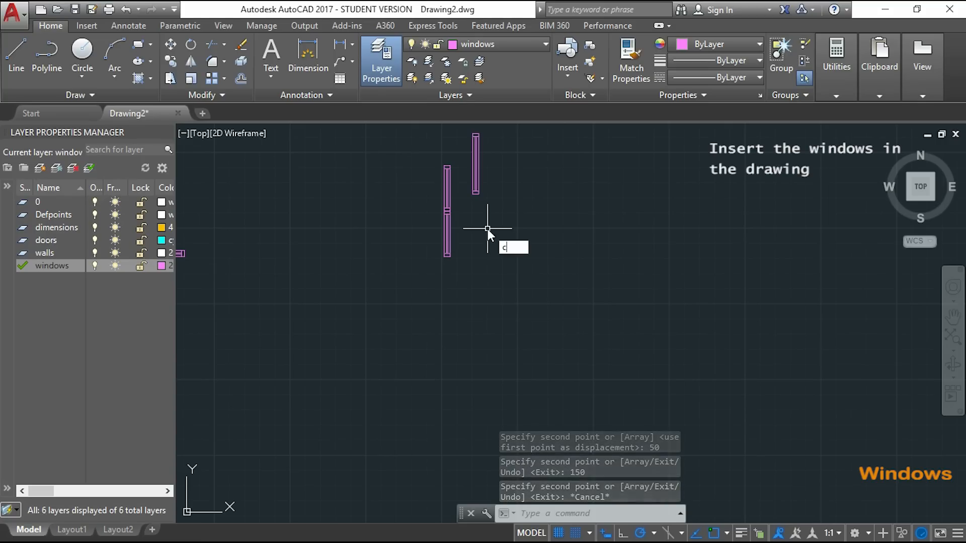
{"action": "type", "text": "co"}
{"action": "key", "text": "Return"}
{"action": "left_click", "coordinate": [445, 246]}
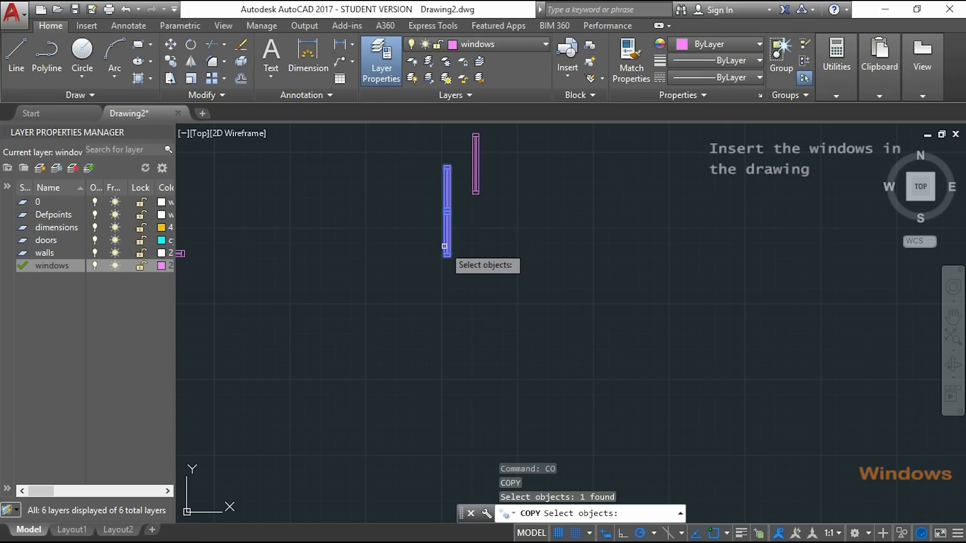
{"action": "key", "text": "Return"}
{"action": "scroll", "coordinate": [446, 254], "scroll_direction": "up", "scroll_amount": 4}
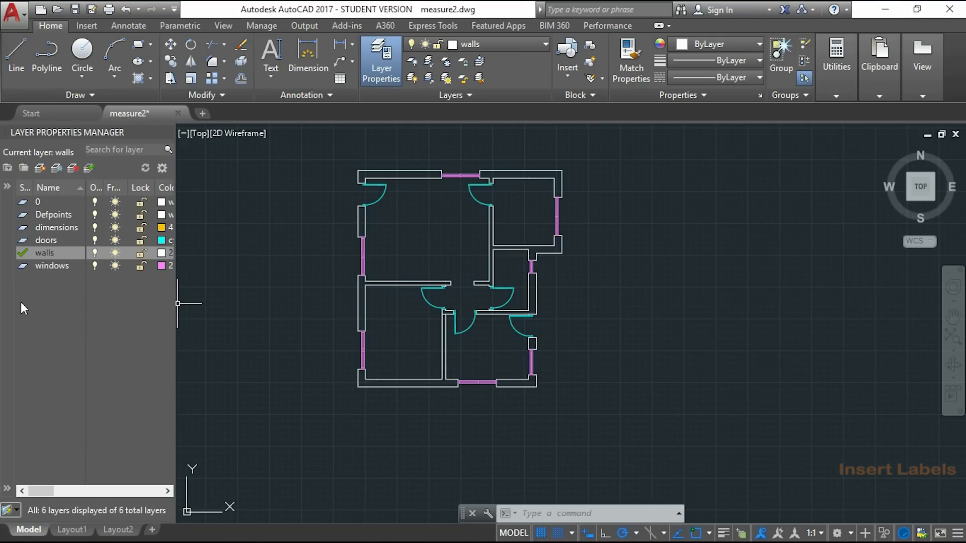
Step: Create a new layer named text and make it the current layer
{"action": "right_click", "coordinate": [21, 304]}
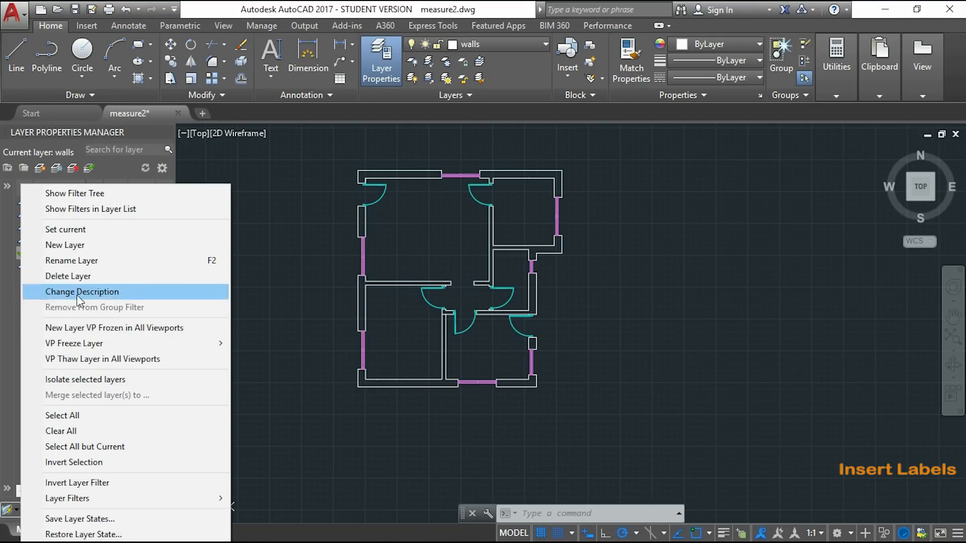
{"action": "left_click", "coordinate": [162, 247]}
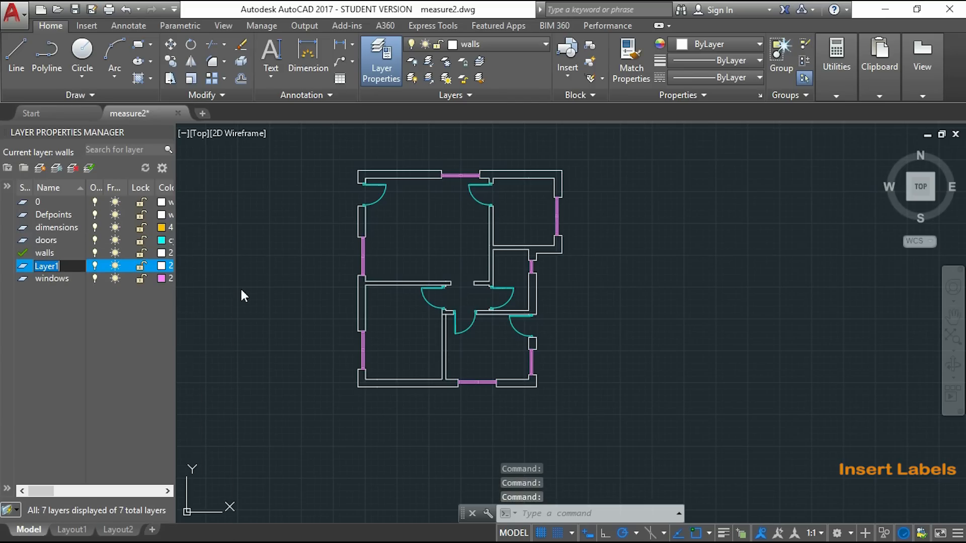
{"action": "type", "text": "text"}
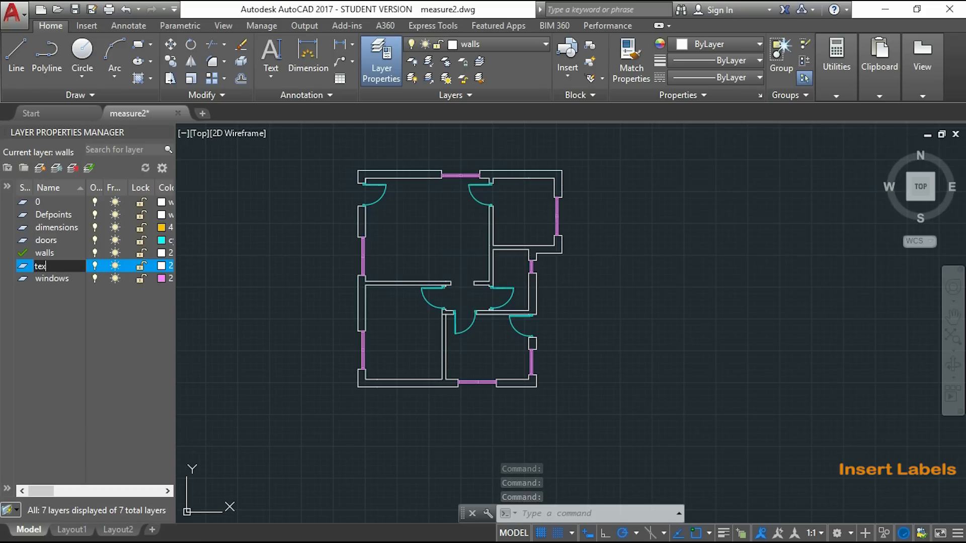
{"action": "key", "text": "Return"}
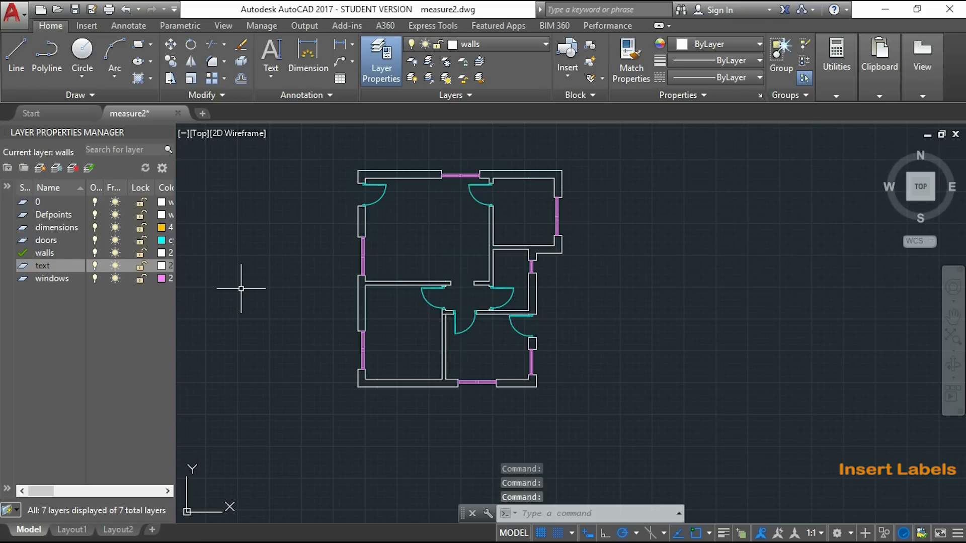
{"action": "double_click", "coordinate": [43, 264]}
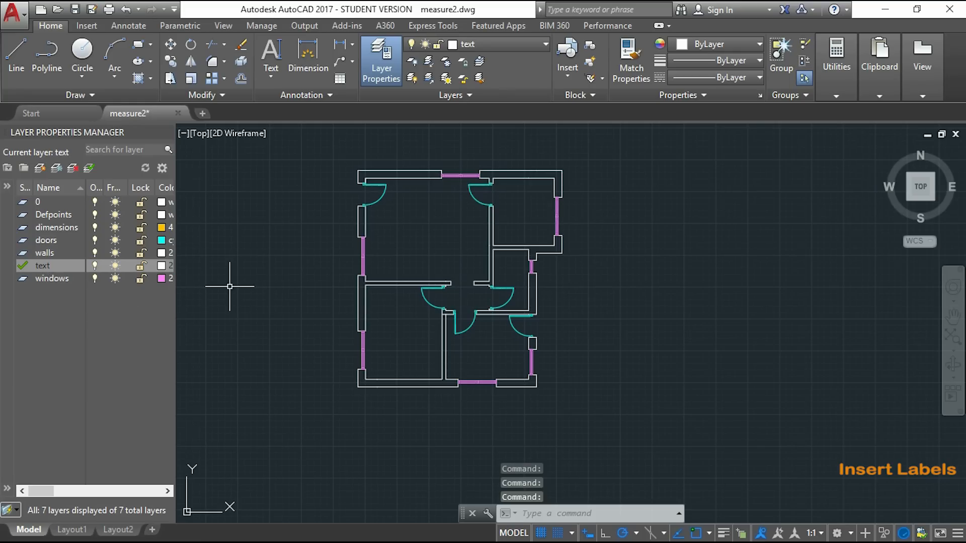
Step: Start a horizontal single-line text in the large upper-left room with a text height of 200
{"action": "scroll", "coordinate": [392, 195], "scroll_direction": "up", "scroll_amount": 4}
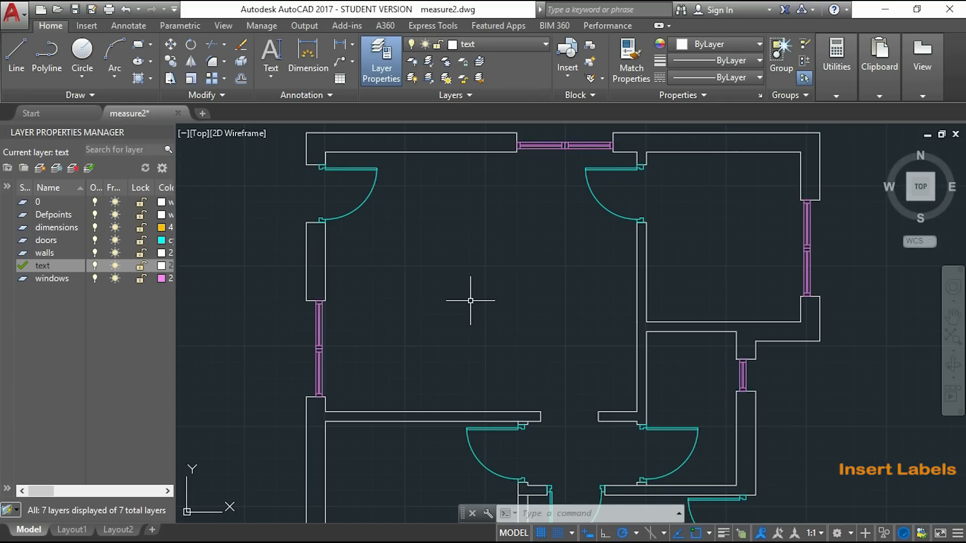
{"action": "middle_click_drag", "start_coordinate": [421, 292], "coordinate": [414, 278]}
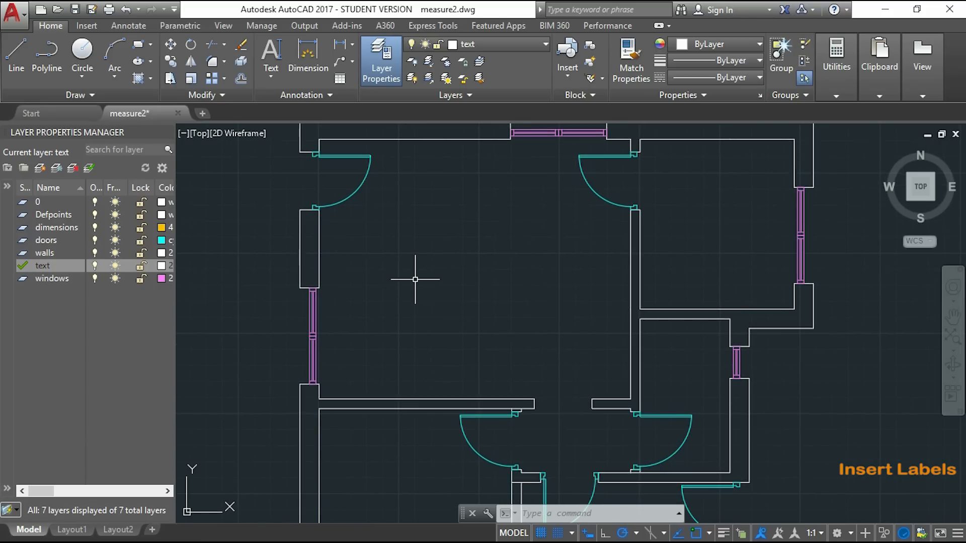
{"action": "left_click", "coordinate": [272, 77]}
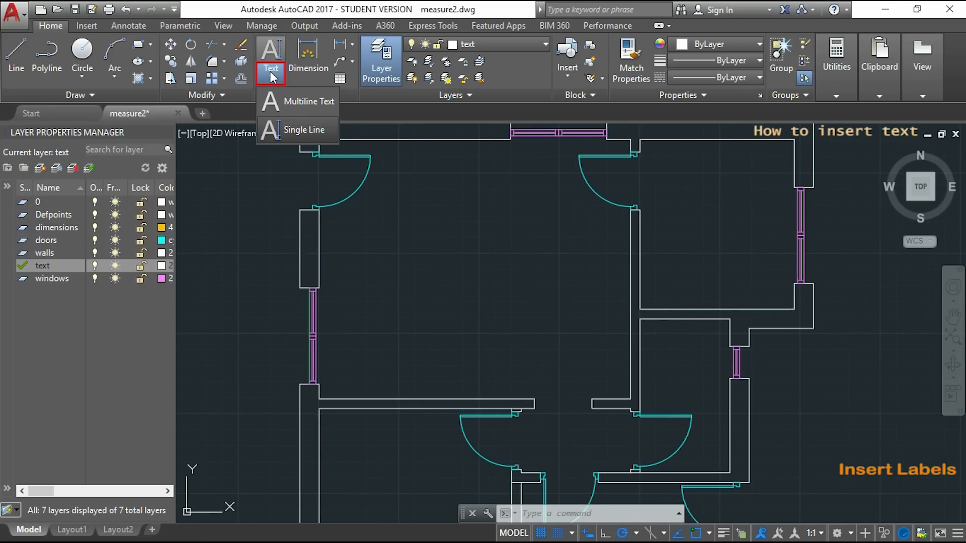
{"action": "left_click", "coordinate": [312, 130]}
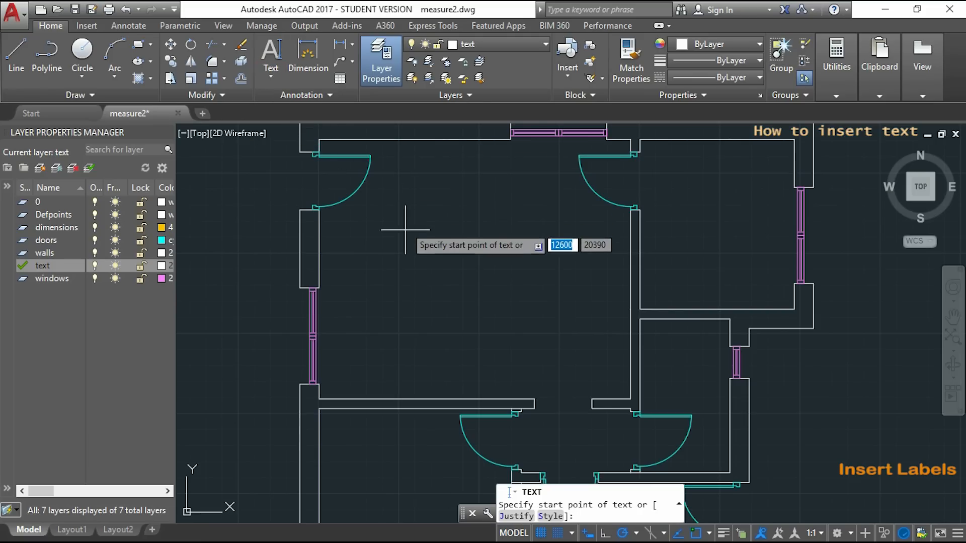
{"action": "left_click", "coordinate": [401, 267]}
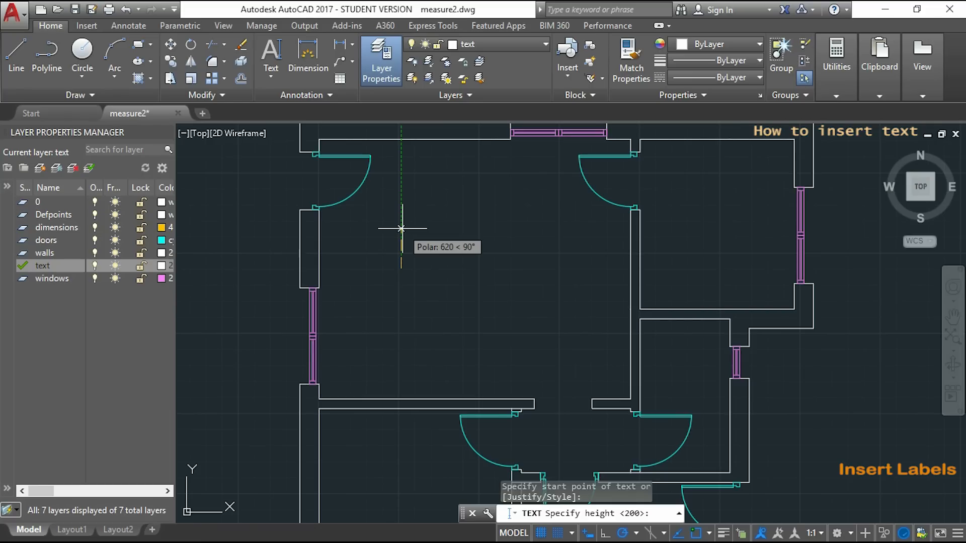
{"action": "type", "text": "2"}
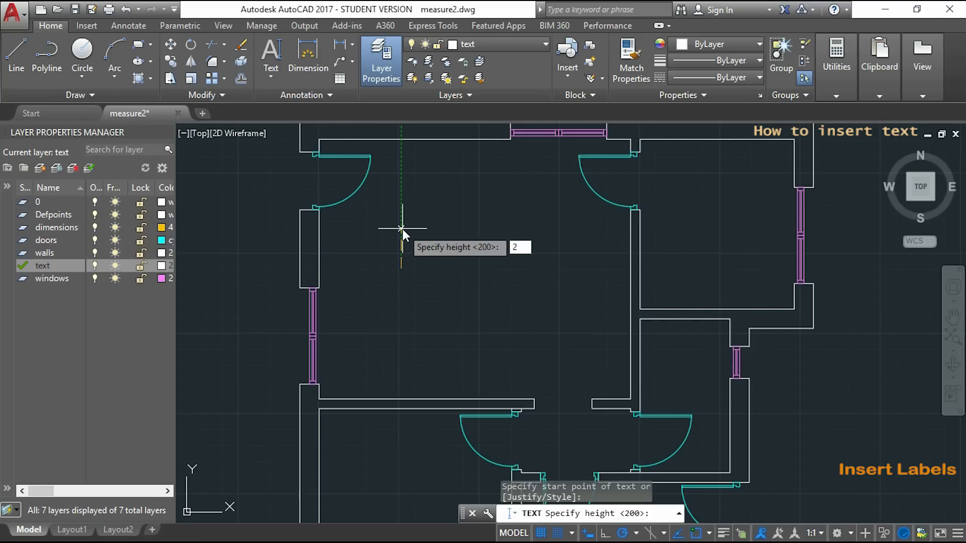
{"action": "type", "text": "00"}
{"action": "key", "text": "Return"}
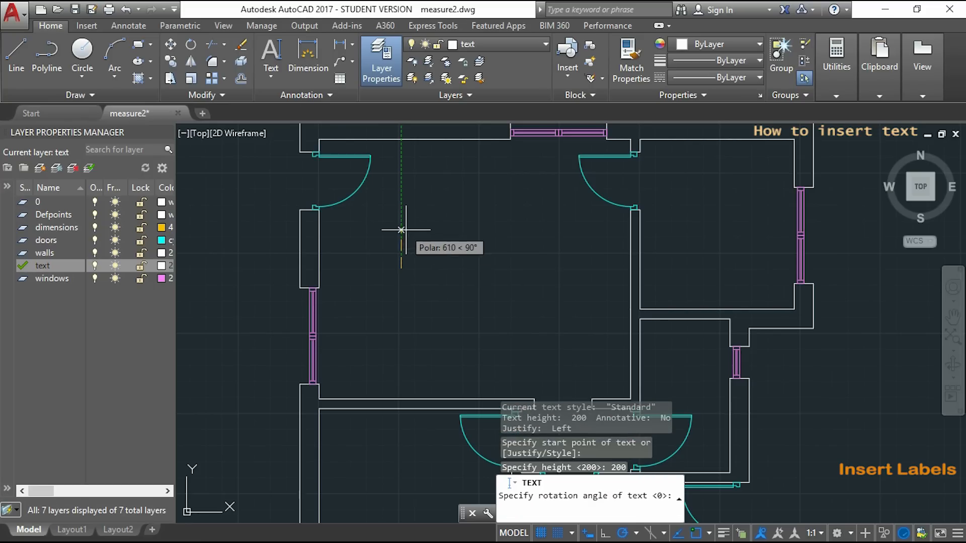
{"action": "left_click", "coordinate": [498, 267]}
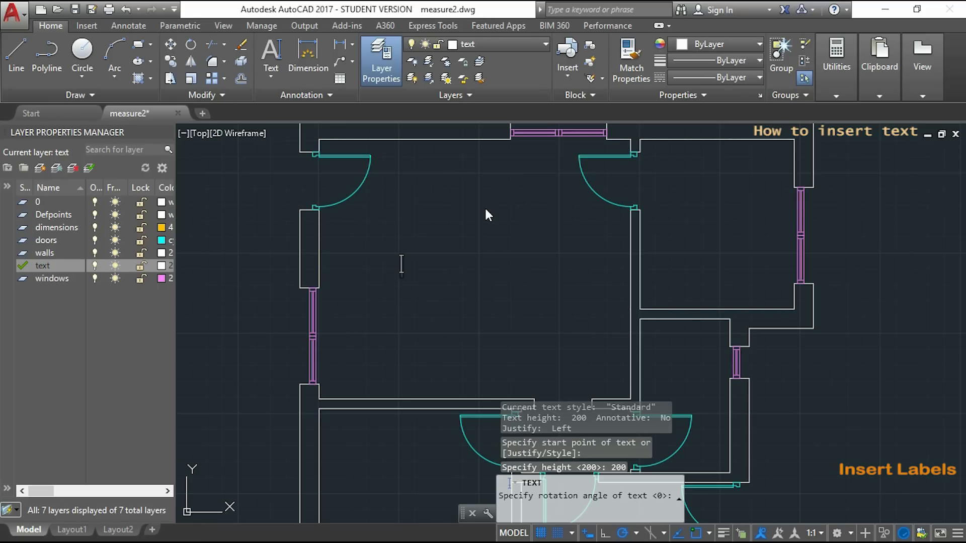
Step: Enter "Living room" as the label's text and finish the text command
{"action": "type", "text": "Liv"}
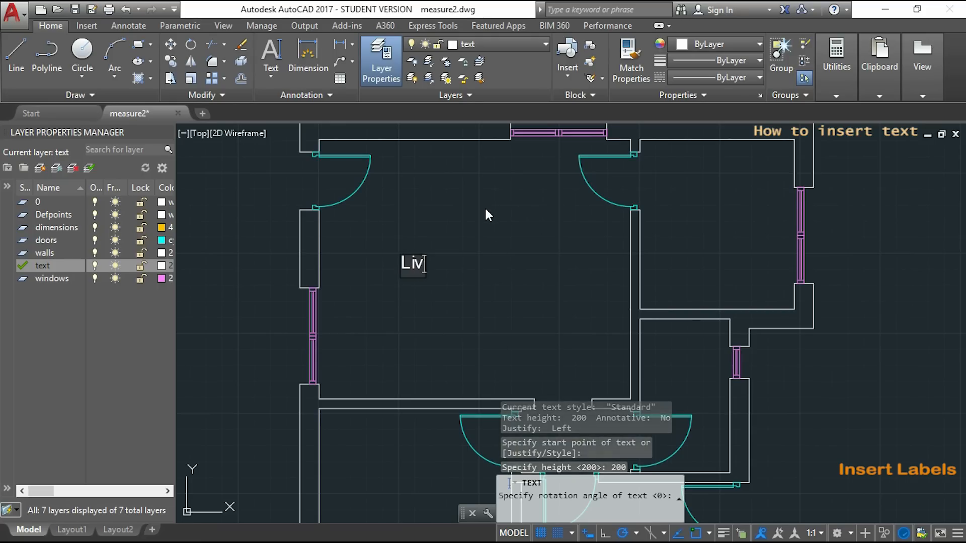
{"action": "type", "text": "ing room"}
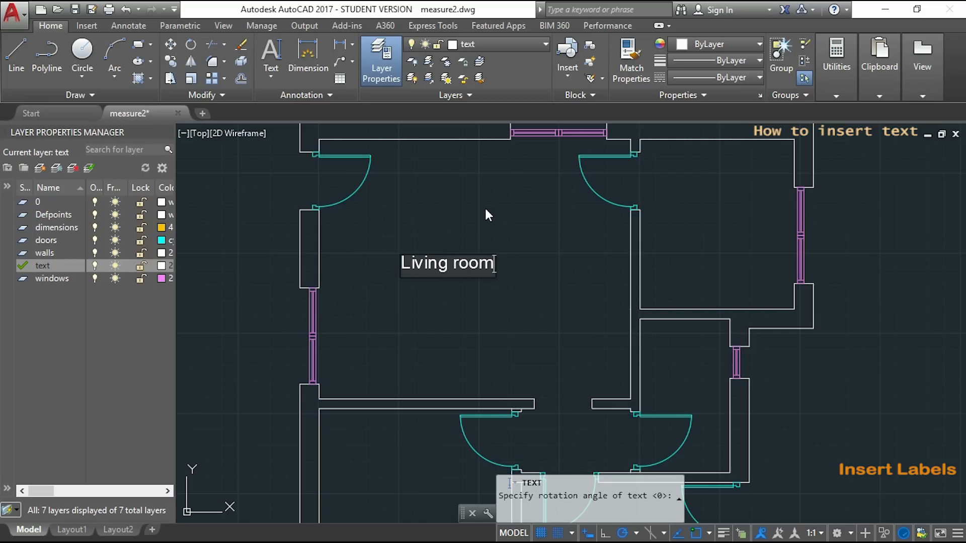
{"action": "left_click", "coordinate": [512, 232]}
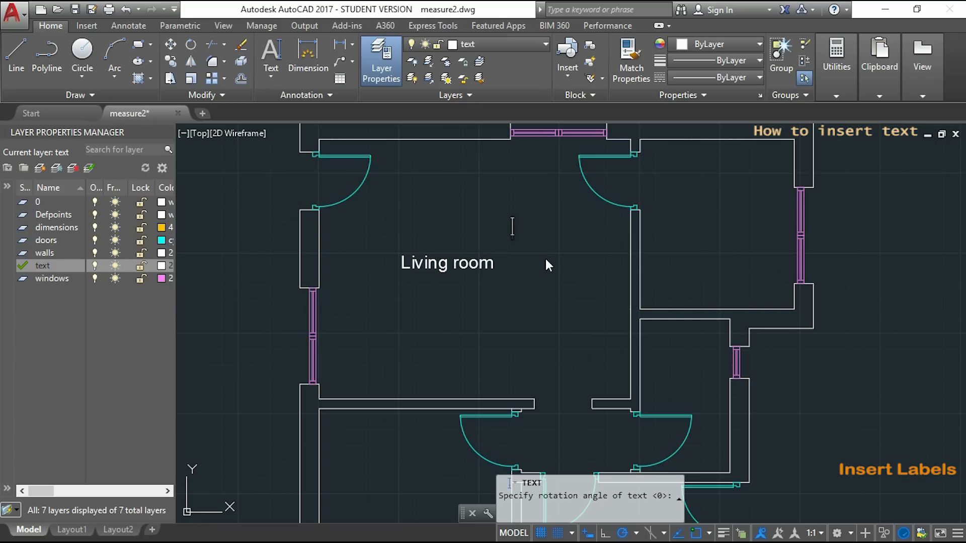
{"action": "key", "text": "Return"}
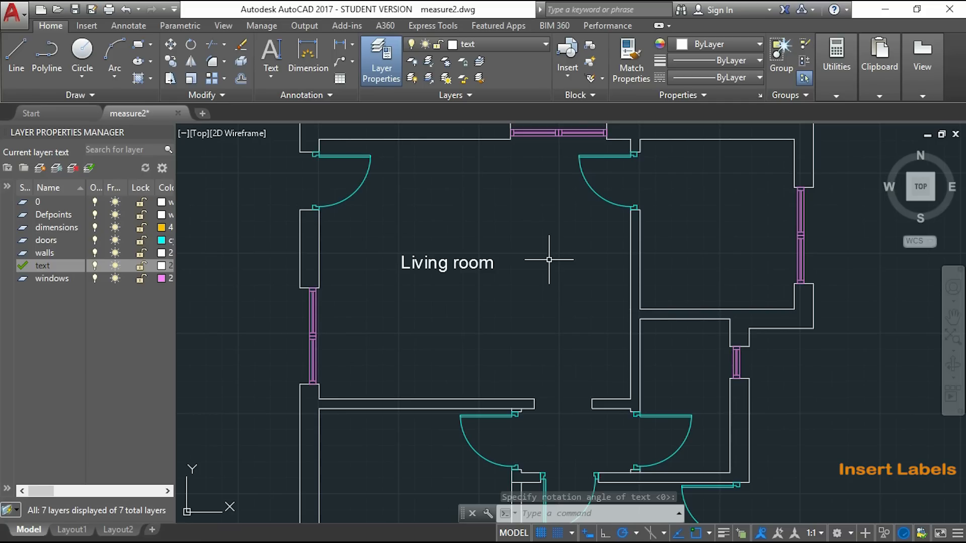
{"action": "key", "text": "Escape"}
{"action": "key", "text": "Escape"}
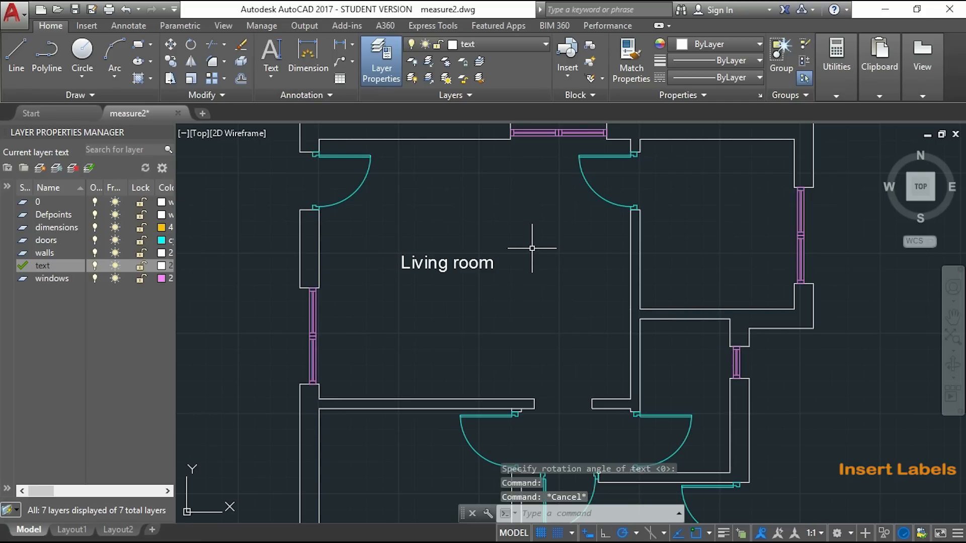
Step: Copy the "Living room" label into the upper-right room, the small room beneath it and the two lower rooms
{"action": "type", "text": "co"}
{"action": "key", "text": "Return"}
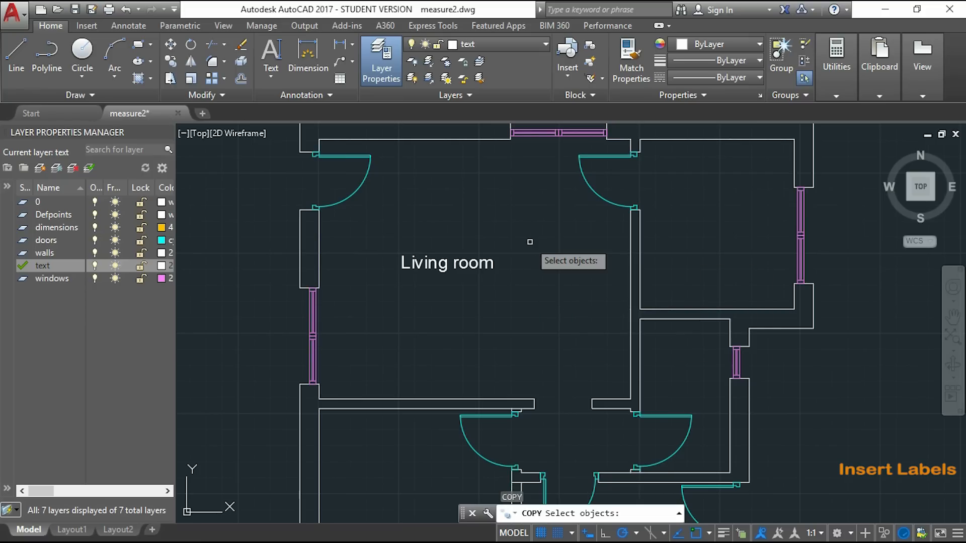
{"action": "left_click", "coordinate": [441, 264]}
{"action": "key", "text": "Return"}
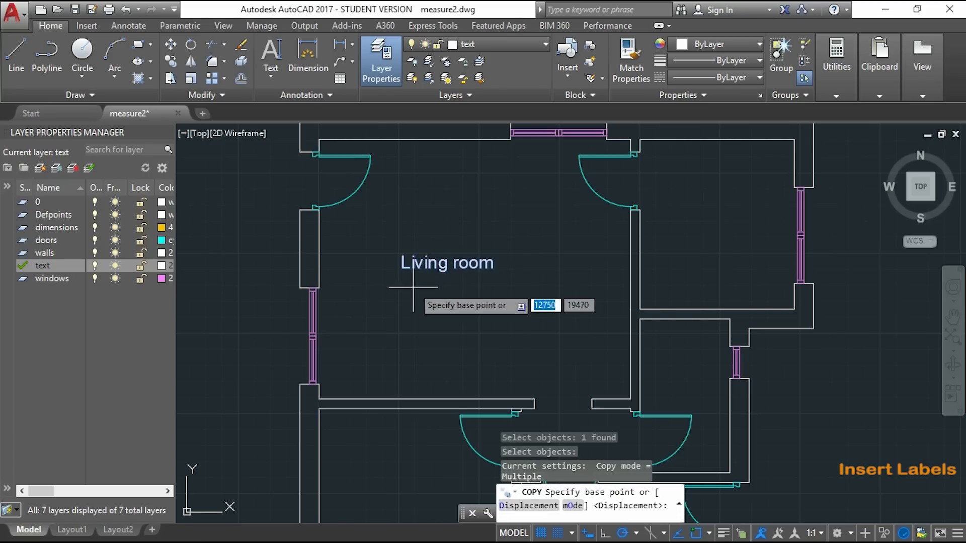
{"action": "left_click", "coordinate": [402, 266]}
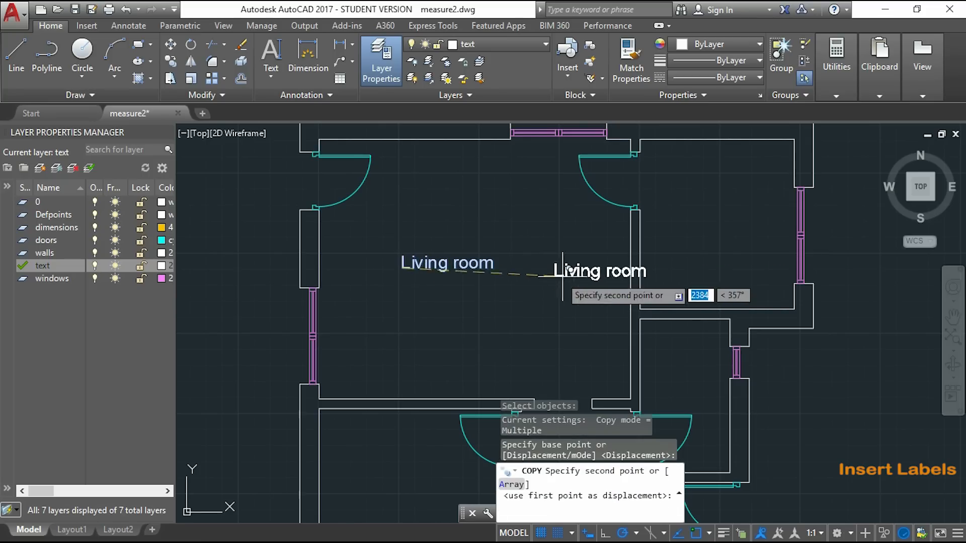
{"action": "left_click", "coordinate": [679, 207]}
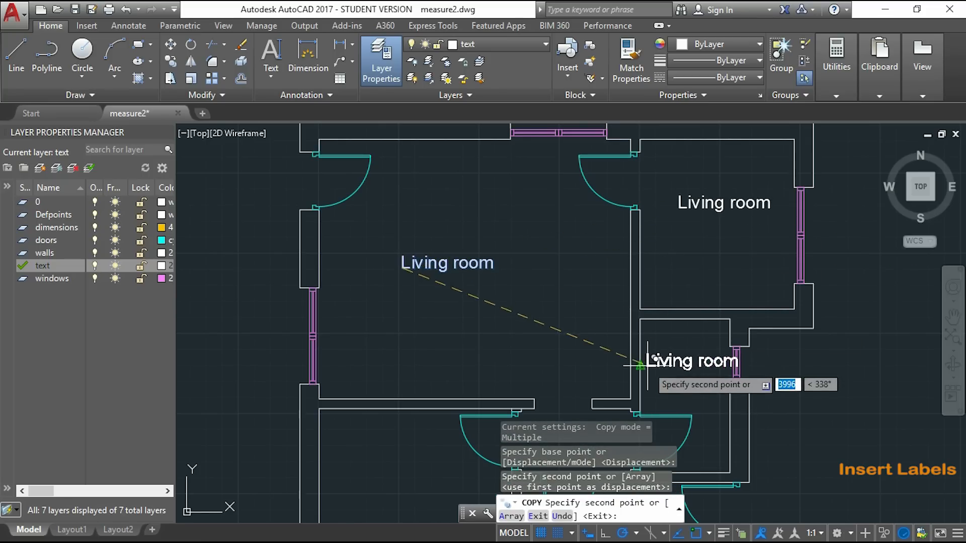
{"action": "left_click", "coordinate": [650, 362]}
{"action": "mouse_move", "coordinate": [369, 394]}
{"action": "middle_mouse_down"}
{"action": "mouse_move", "coordinate": [423, 242]}
{"action": "mouse_move", "coordinate": [395, 162]}
{"action": "middle_mouse_up"}
{"action": "left_click", "coordinate": [406, 262]}
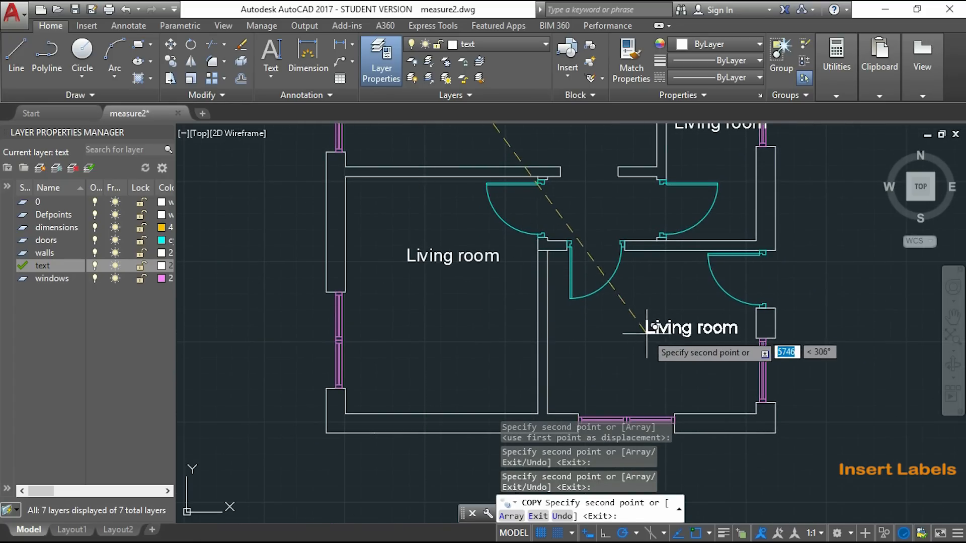
{"action": "left_click", "coordinate": [613, 334]}
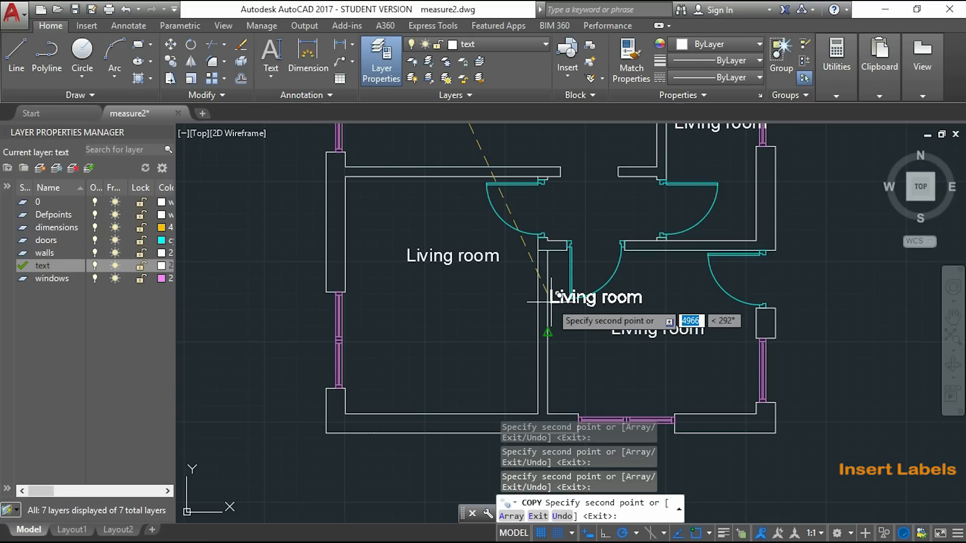
{"action": "key", "text": "Escape"}
Step: Change the upper-right room's label text to "Kitchen"
{"action": "mouse_move", "coordinate": [570, 156]}
{"action": "middle_mouse_down"}
{"action": "mouse_move", "coordinate": [518, 326]}
{"action": "mouse_move", "coordinate": [401, 347]}
{"action": "mouse_move", "coordinate": [381, 362]}
{"action": "middle_mouse_up"}
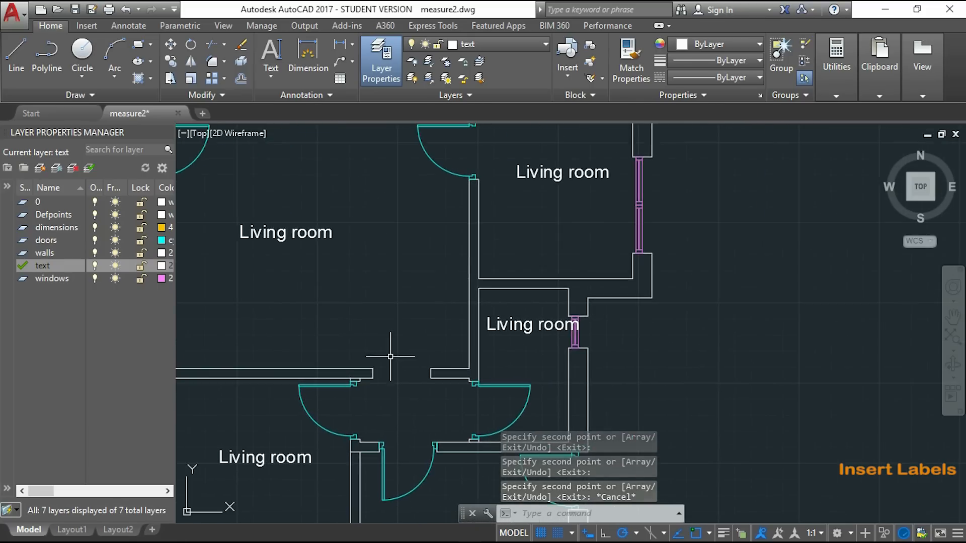
{"action": "left_click", "coordinate": [517, 173]}
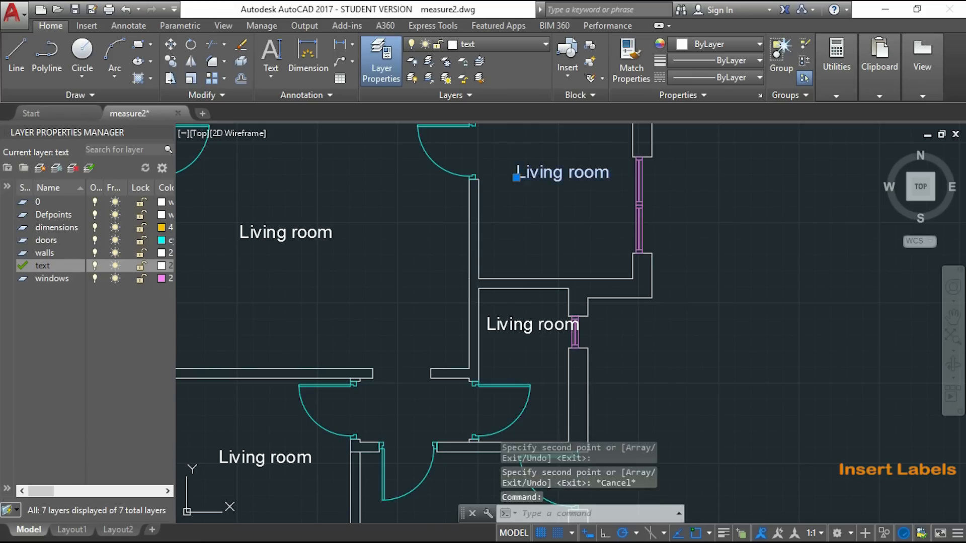
{"action": "double_click", "coordinate": [535, 173]}
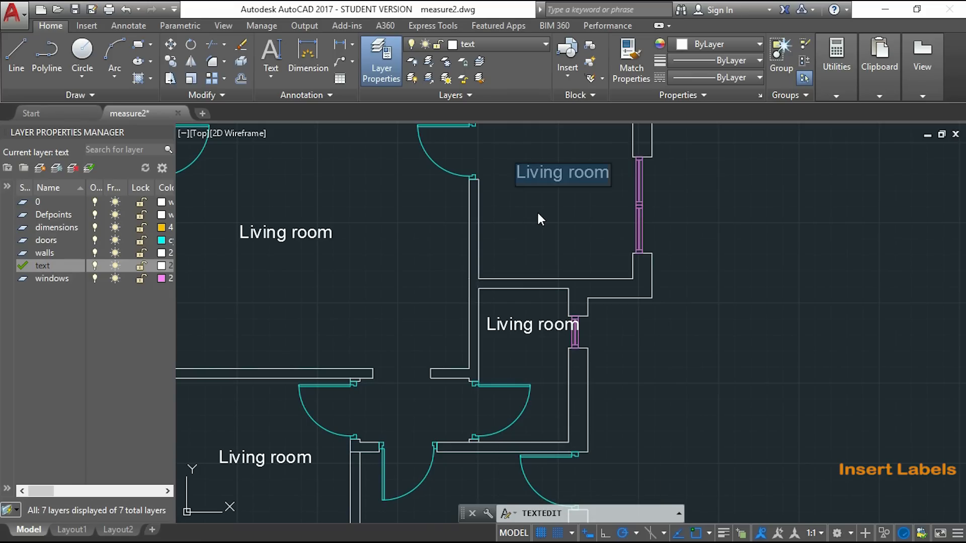
{"action": "type", "text": "Kitchen"}
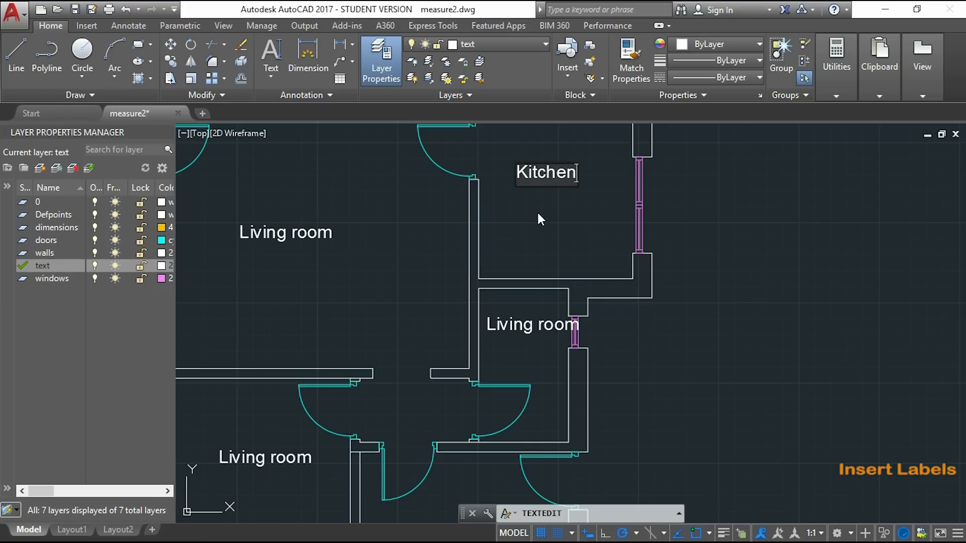
{"action": "key", "text": "Return"}
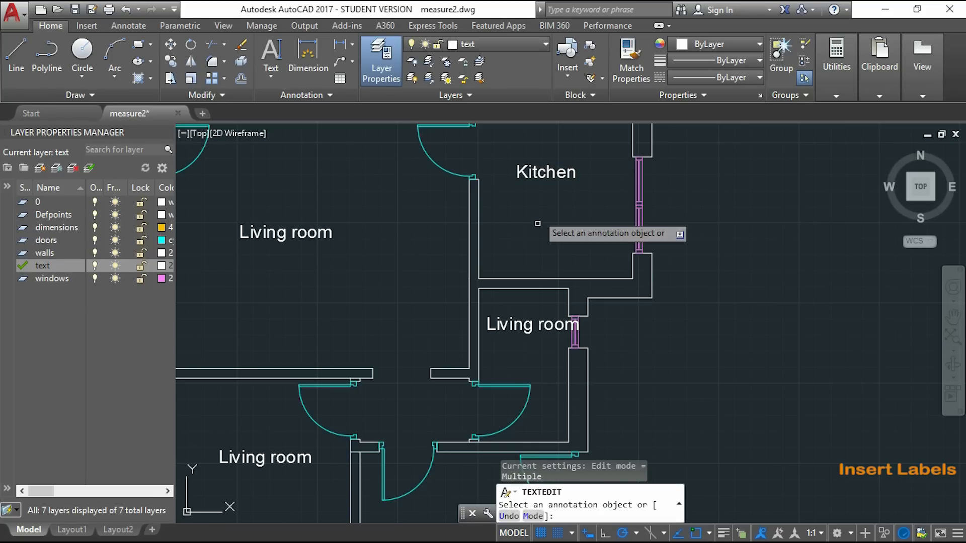
Step: Change the small room's label to "Bathroom" and the two lower rooms' labels to "Bedroom 1" and "Bedroom 2", and finish text editing
{"action": "left_click", "coordinate": [488, 330]}
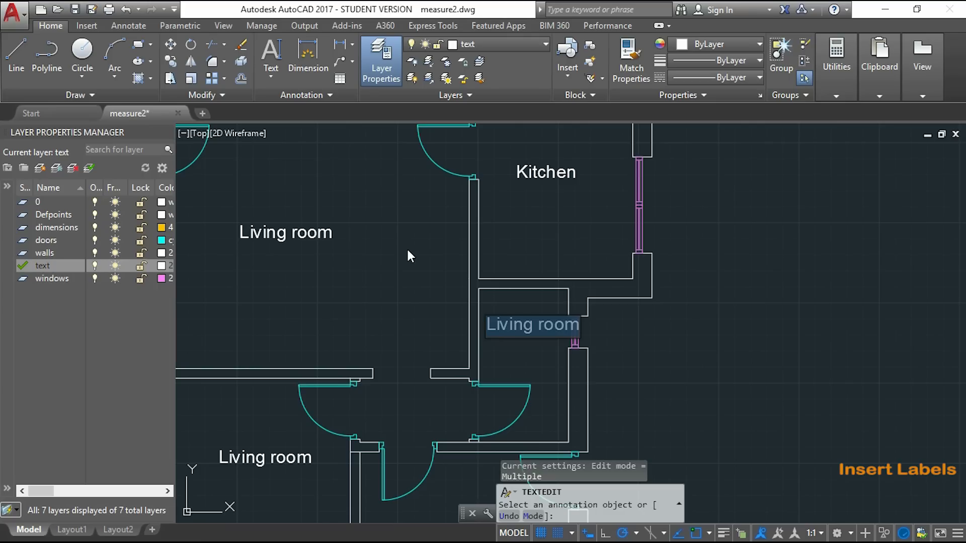
{"action": "type", "text": "Bat"}
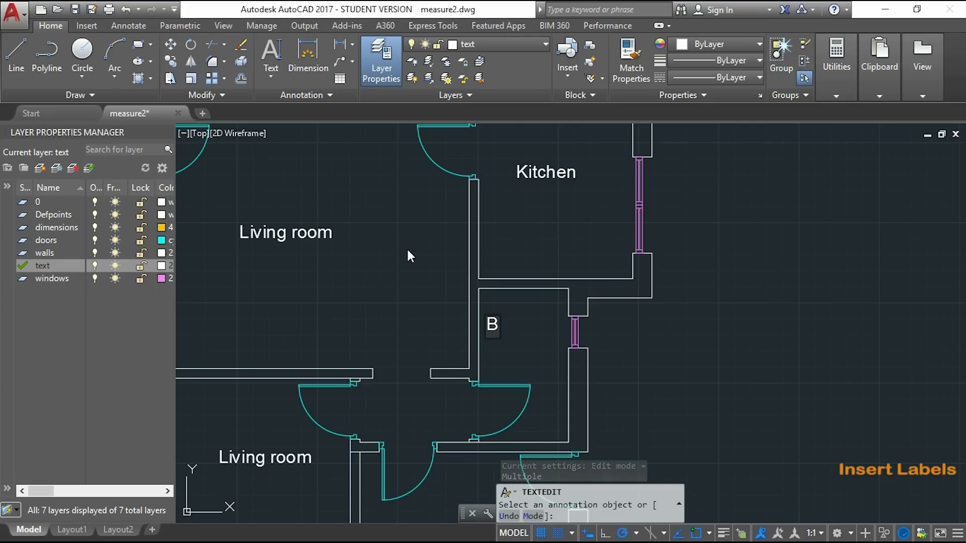
{"action": "type", "text": "hroo"}
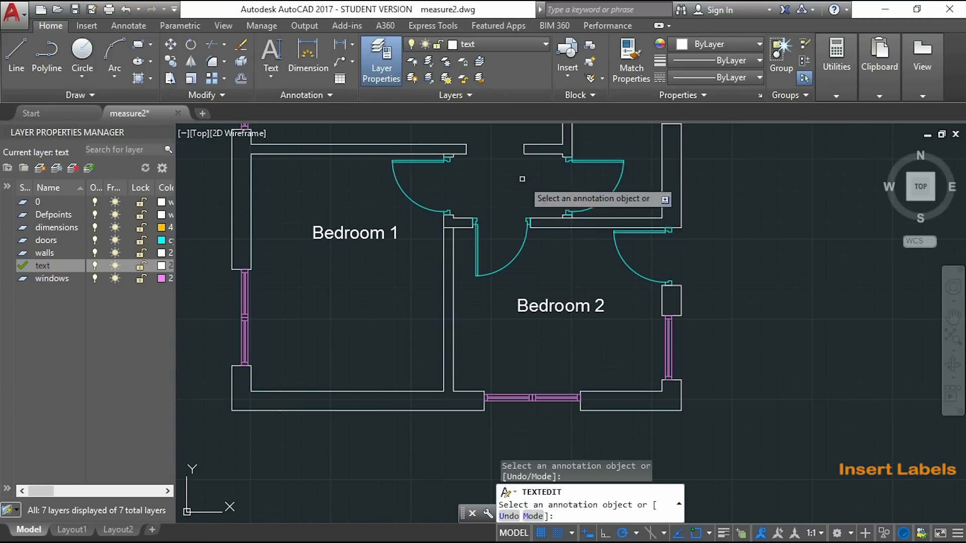
{"action": "middle_click_drag", "start_coordinate": [511, 165], "coordinate": [493, 206]}
{"action": "scroll", "coordinate": [452, 241], "scroll_direction": "down", "scroll_amount": 5}
{"action": "key", "text": "Escape"}
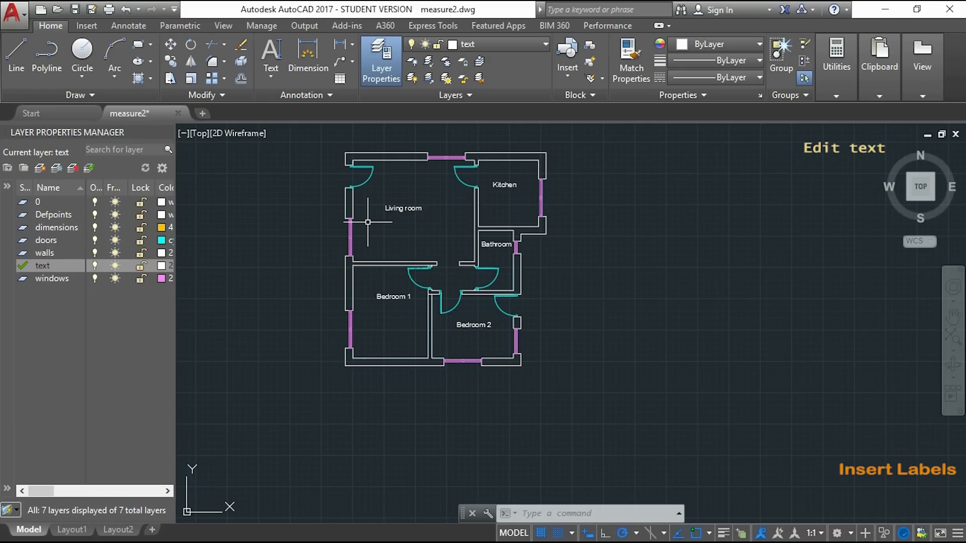
Step: Turn off every layer except the current text layer so only the room labels are displayed
{"action": "right_click", "coordinate": [43, 270]}
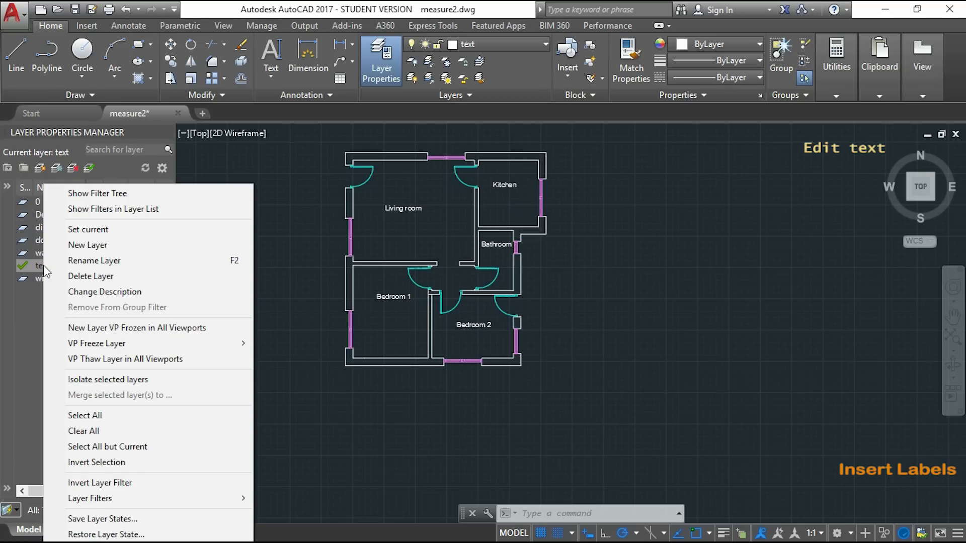
{"action": "left_click", "coordinate": [145, 449]}
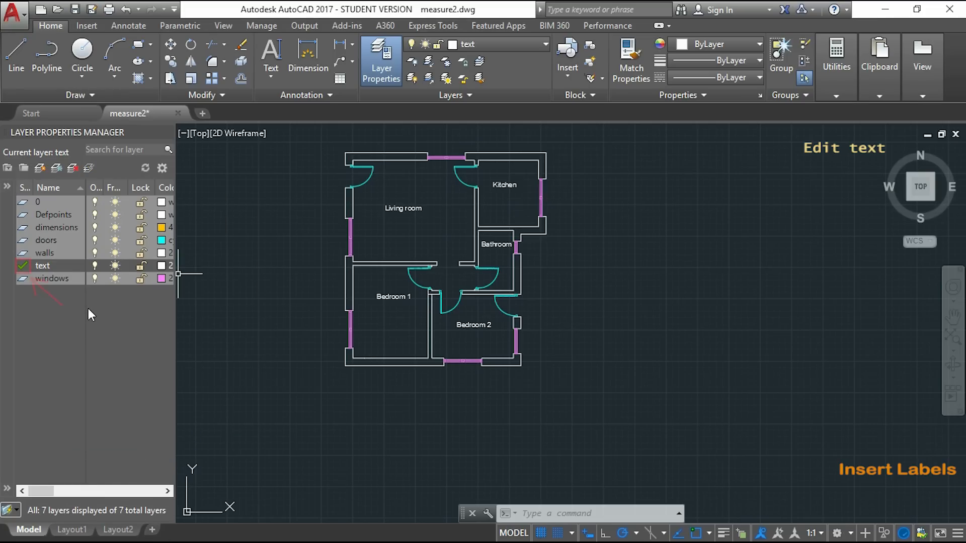
{"action": "left_click", "coordinate": [95, 278]}
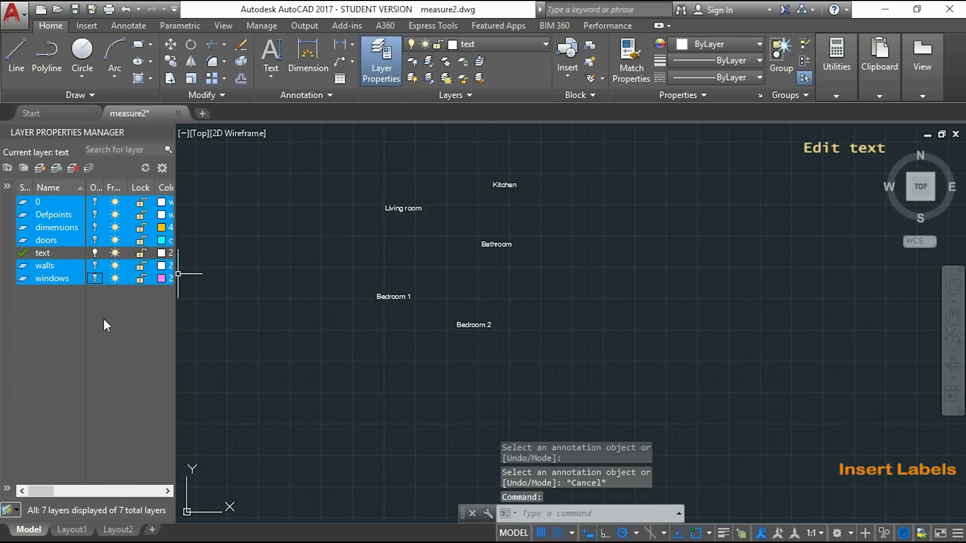
Step: Select all the room labels and set their text height to 300
{"action": "left_click", "coordinate": [305, 347]}
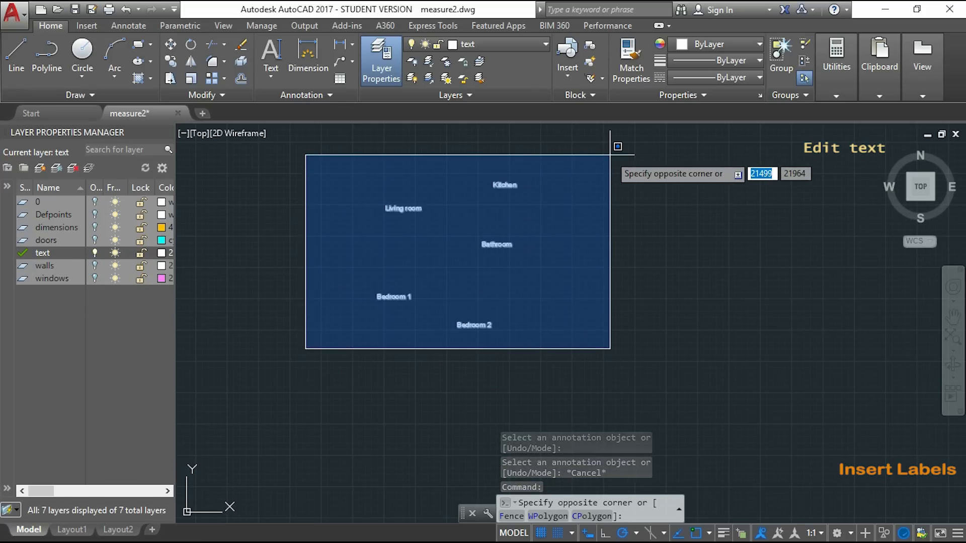
{"action": "left_click", "coordinate": [610, 155]}
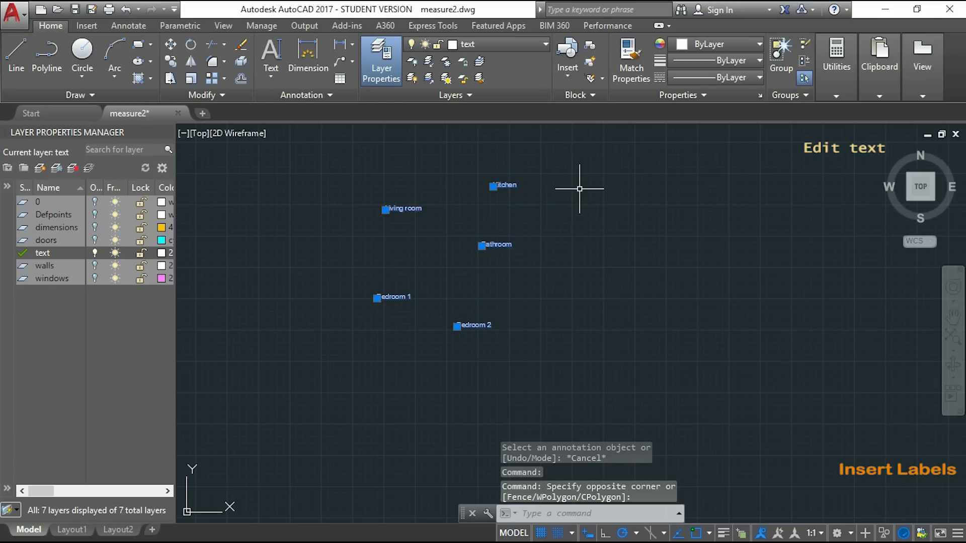
{"action": "right_click", "coordinate": [483, 247]}
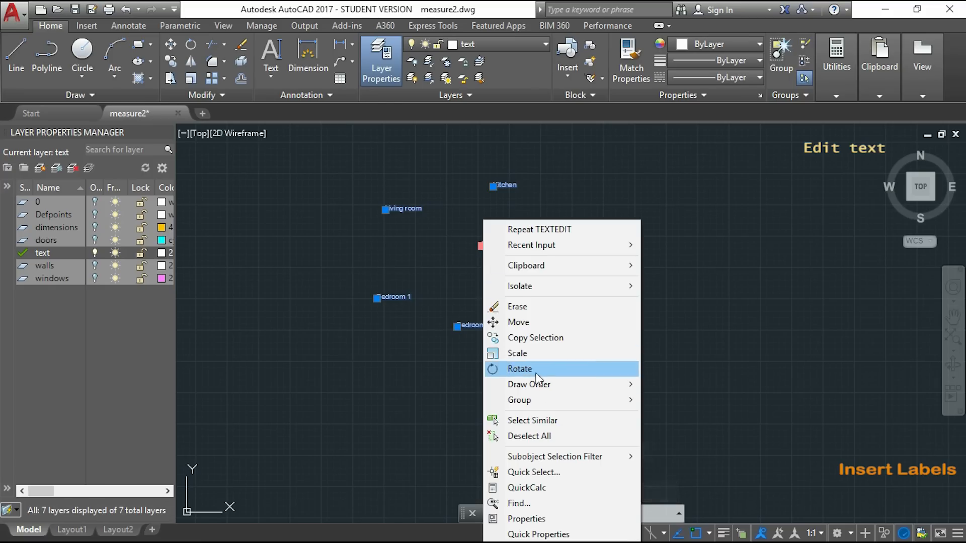
{"action": "left_click", "coordinate": [563, 519]}
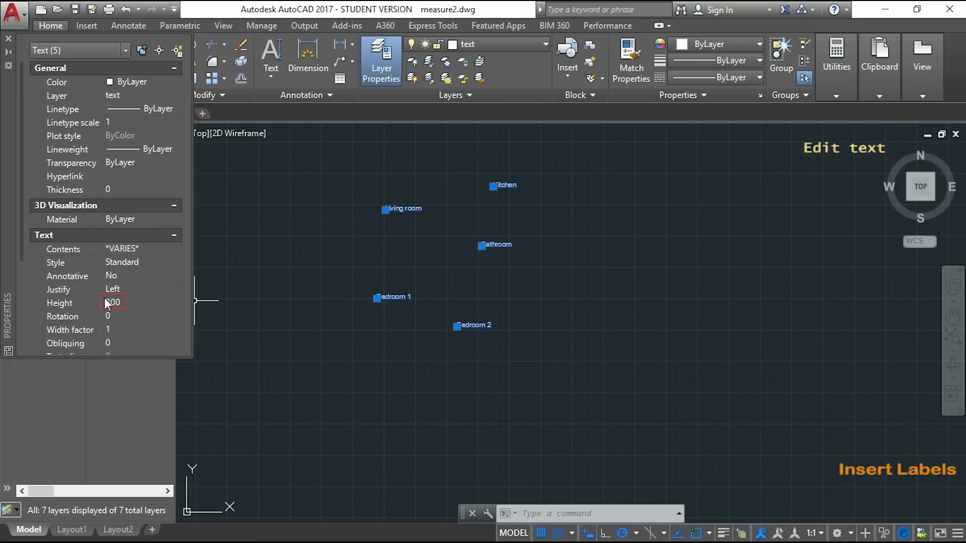
{"action": "left_click", "coordinate": [89, 303]}
{"action": "key", "text": "BackSpace"}
{"action": "type", "text": "300"}
{"action": "key", "text": "Return"}
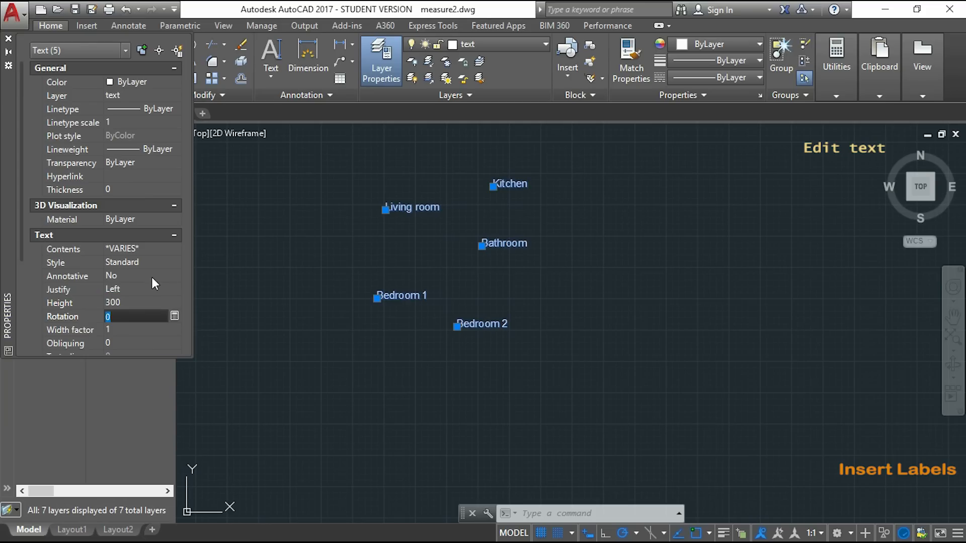
Step: Close the label properties and turn all the hidden layers back on
{"action": "left_click", "coordinate": [8, 39]}
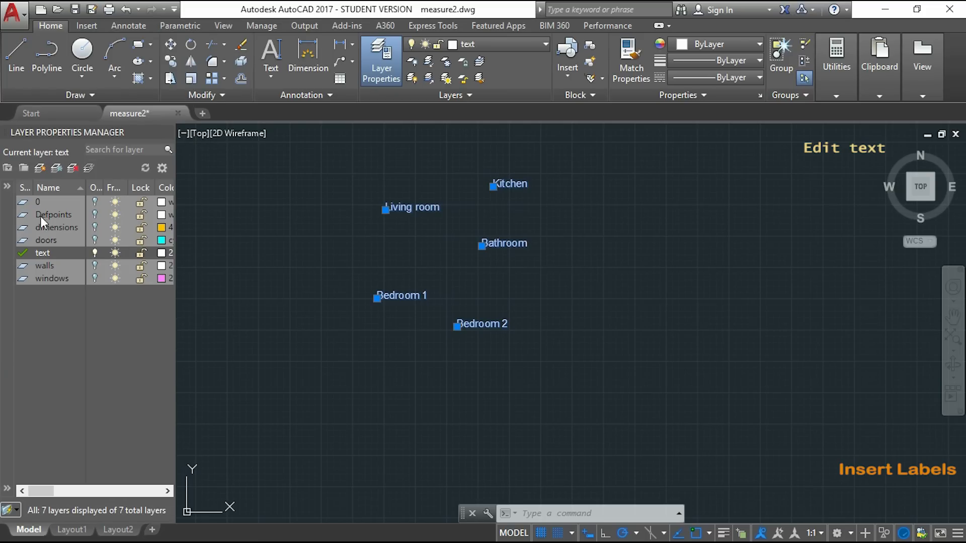
{"action": "left_click", "coordinate": [95, 265]}
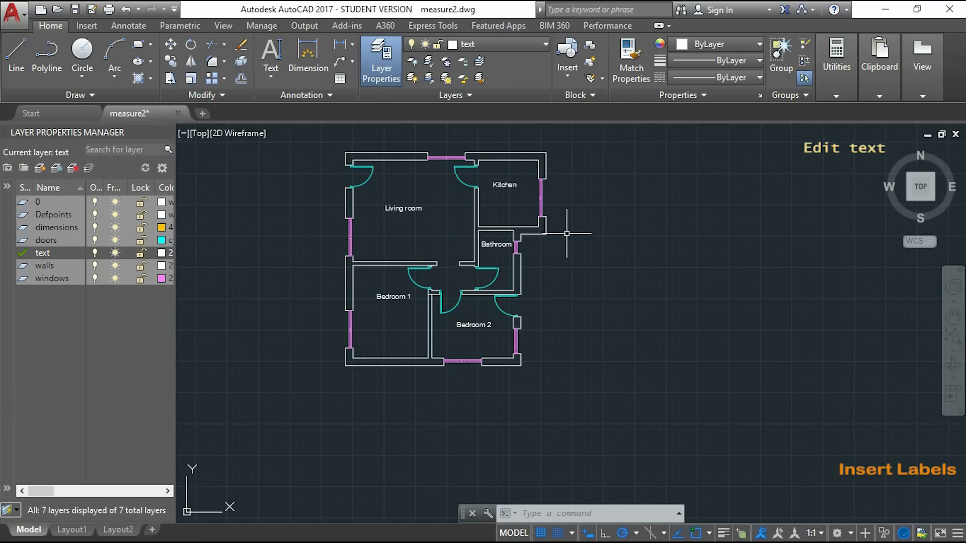
Step: Move the "Living room" label horizontally to the right, closer to the middle of its room
{"action": "left_click", "coordinate": [392, 208]}
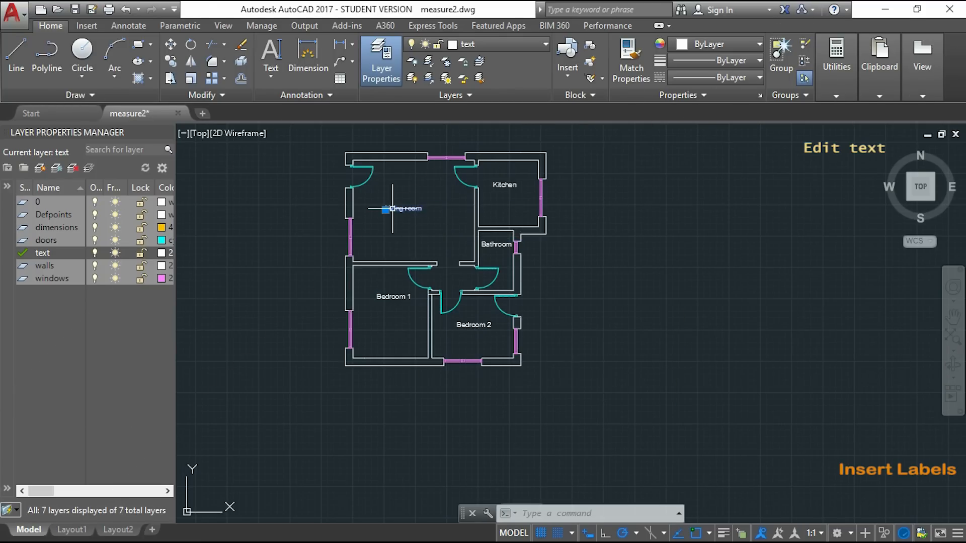
{"action": "left_click", "coordinate": [386, 210]}
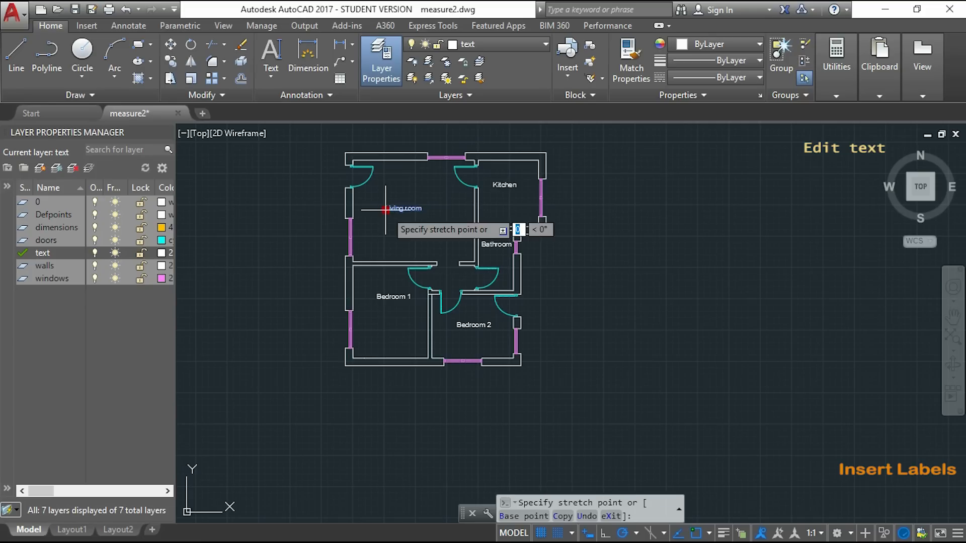
{"action": "scroll", "coordinate": [405, 207], "scroll_direction": "up", "scroll_amount": 4}
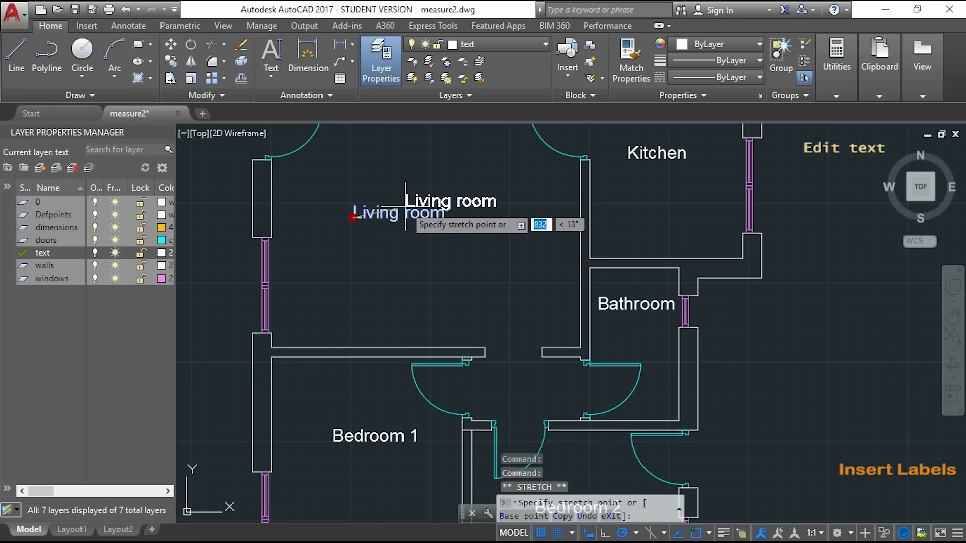
{"action": "left_click", "coordinate": [399, 212]}
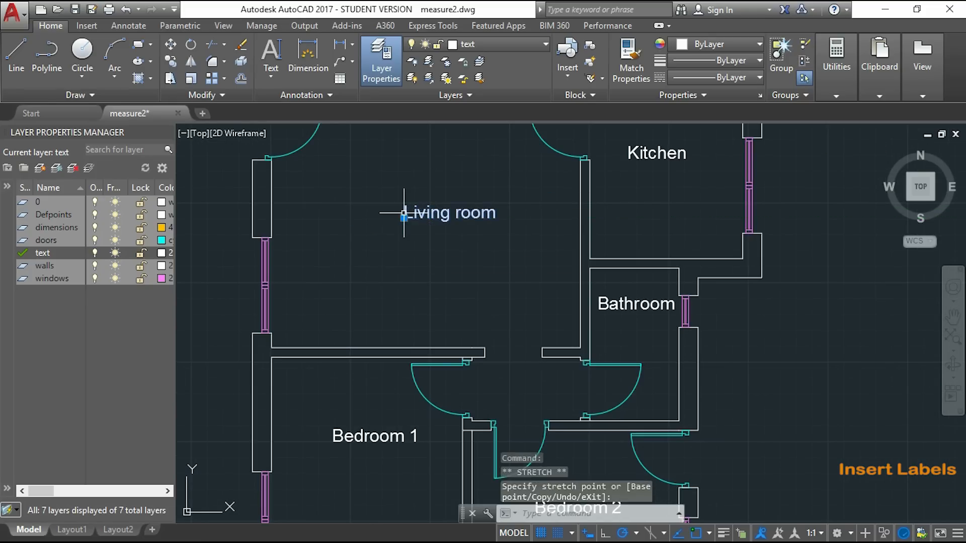
{"action": "scroll", "coordinate": [408, 259], "scroll_direction": "down", "scroll_amount": 2}
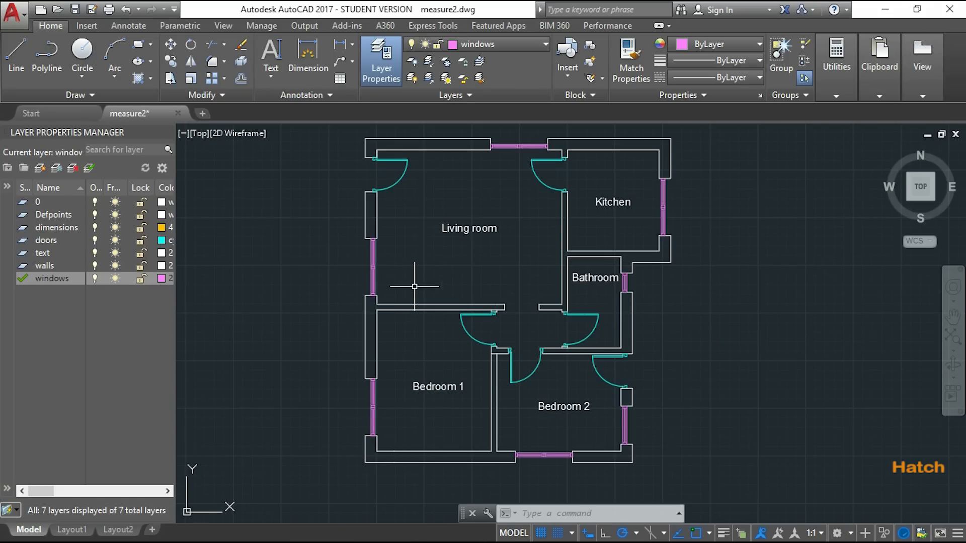
Step: Create a layer named "hatch" with colour 60 and make it current with the Hatch command running
{"action": "right_click", "coordinate": [40, 306]}
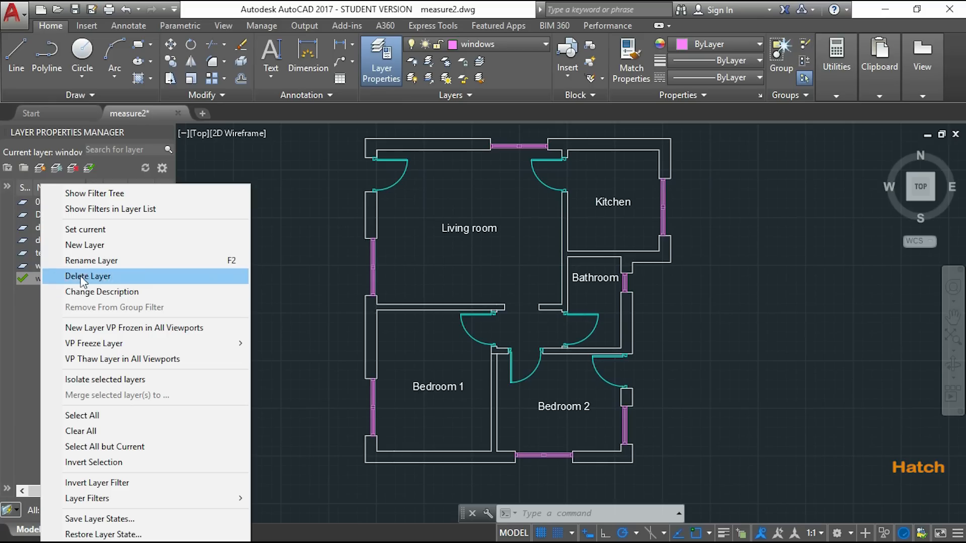
{"action": "left_click", "coordinate": [146, 245]}
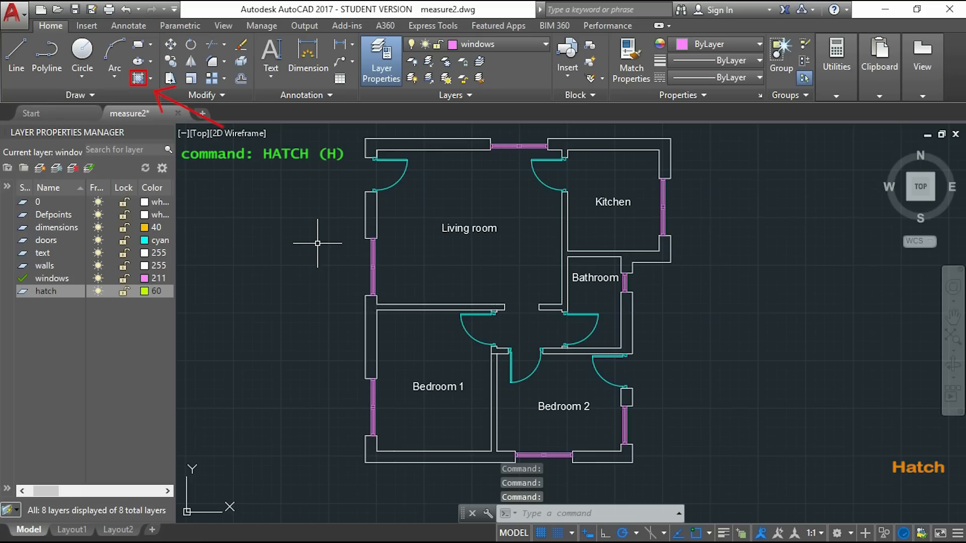
{"action": "left_click", "coordinate": [137, 78]}
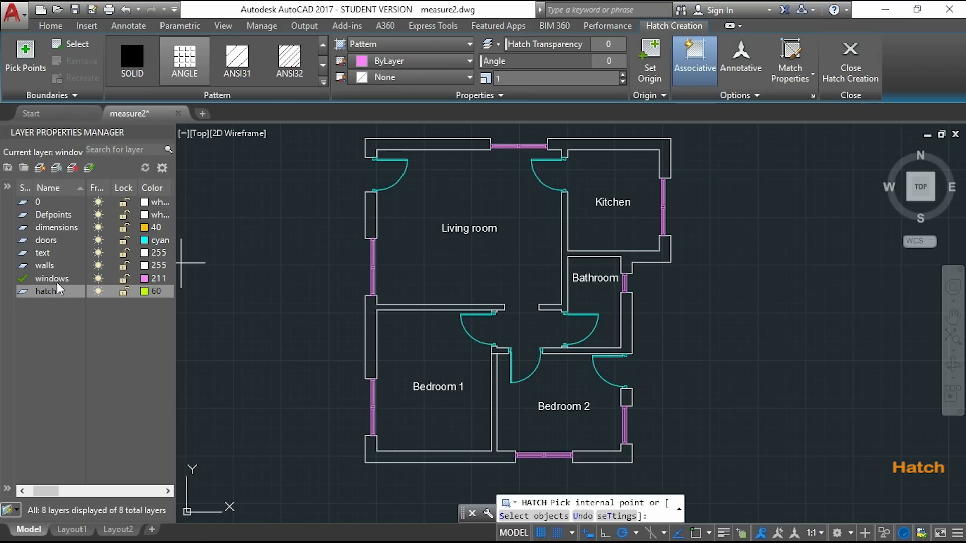
{"action": "double_click", "coordinate": [46, 292]}
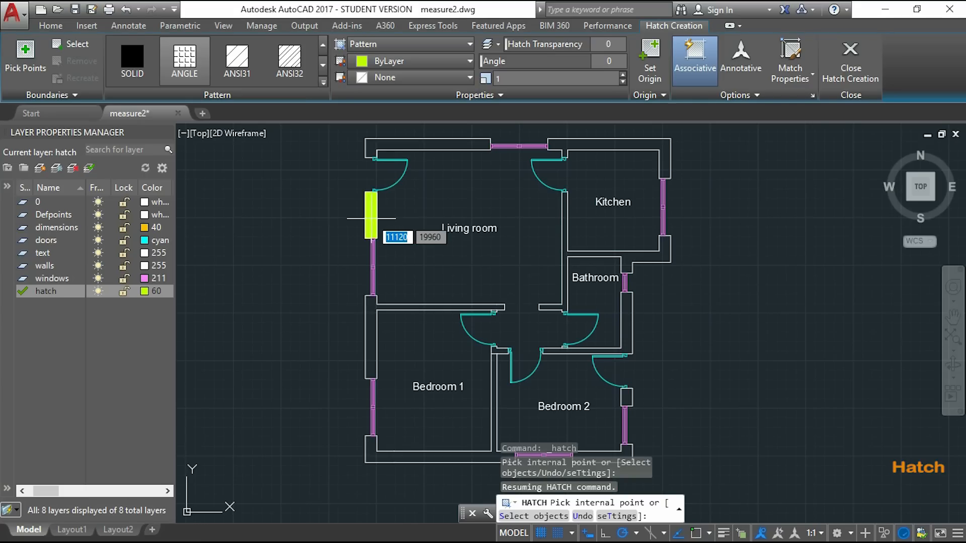
Step: Fill the outer and inner wall sections of the floor plan with the ANGLE hatch pattern at scale 1
{"action": "left_click", "coordinate": [372, 218]}
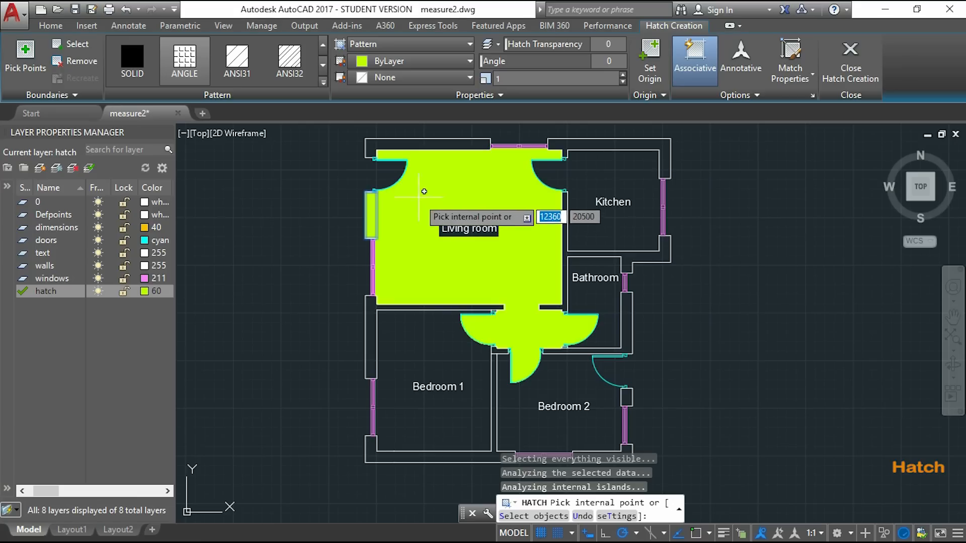
{"action": "left_click", "coordinate": [427, 143]}
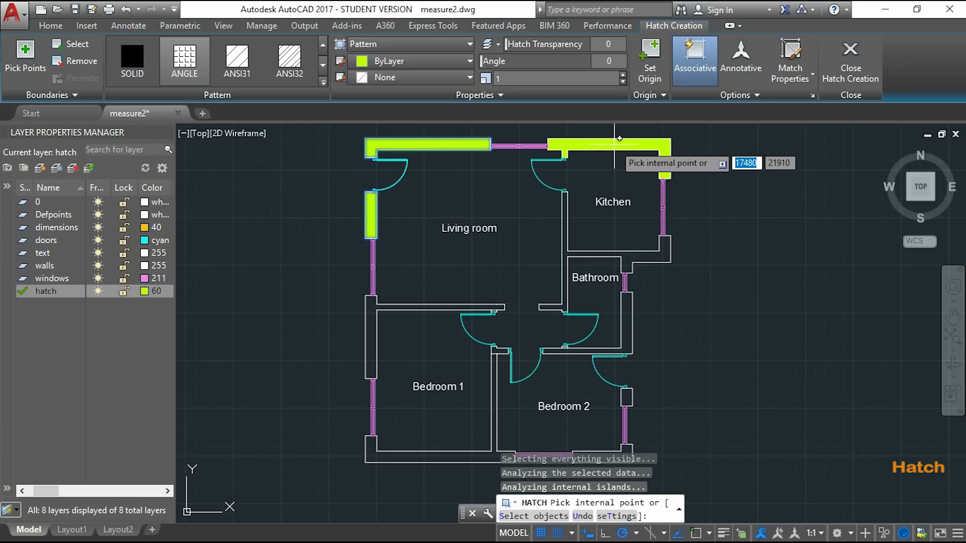
{"action": "left_click", "coordinate": [615, 140]}
{"action": "scroll", "coordinate": [671, 254], "scroll_direction": "up", "scroll_amount": 4}
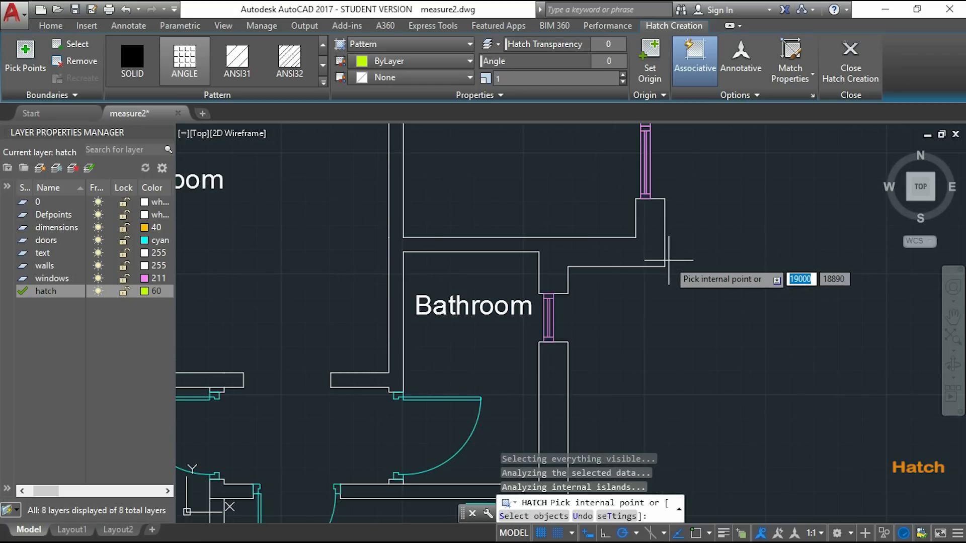
{"action": "left_click", "coordinate": [588, 245]}
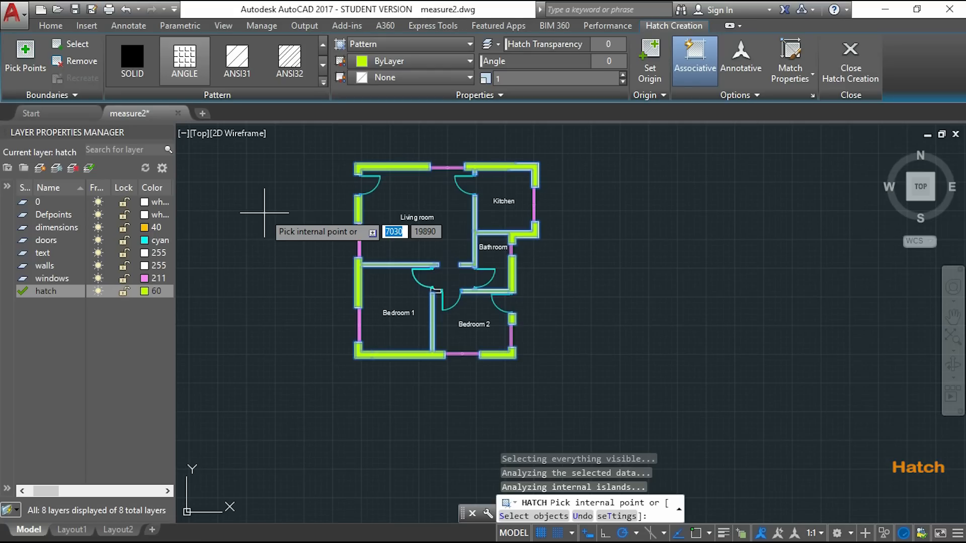
{"action": "key", "text": "Return"}
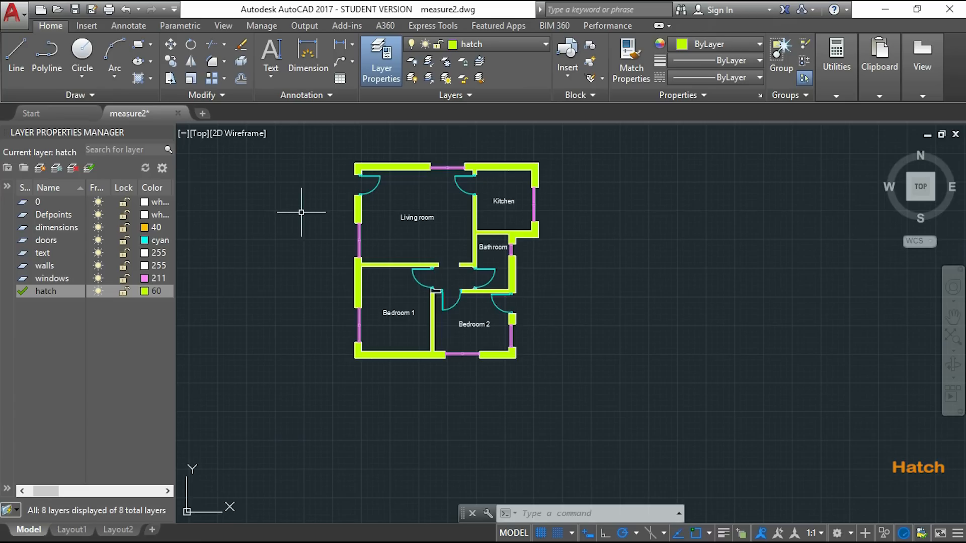
Step: Select the wall hatch and try an orange index colour for the hatch layer
{"action": "scroll", "coordinate": [343, 208], "scroll_direction": "up", "scroll_amount": 2}
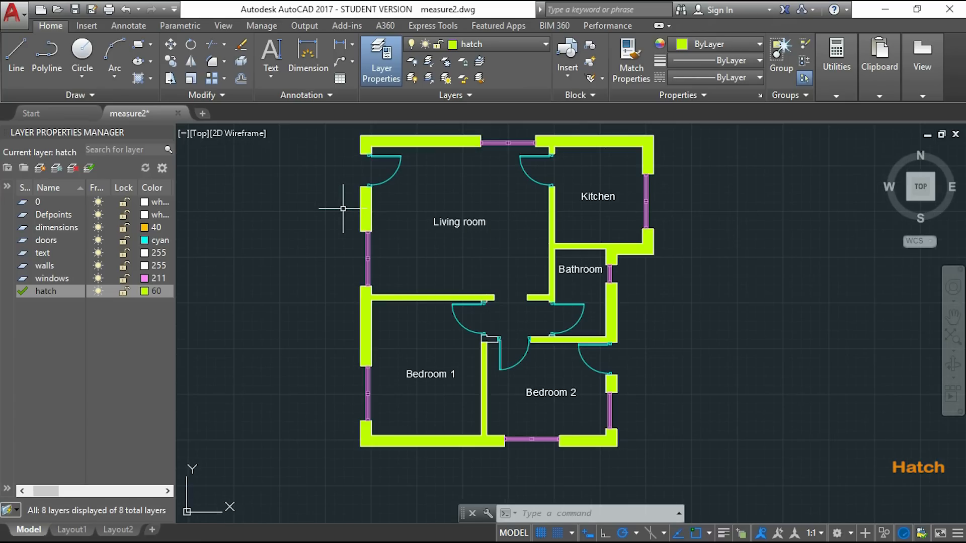
{"action": "scroll", "coordinate": [343, 208], "scroll_direction": "up", "scroll_amount": 2}
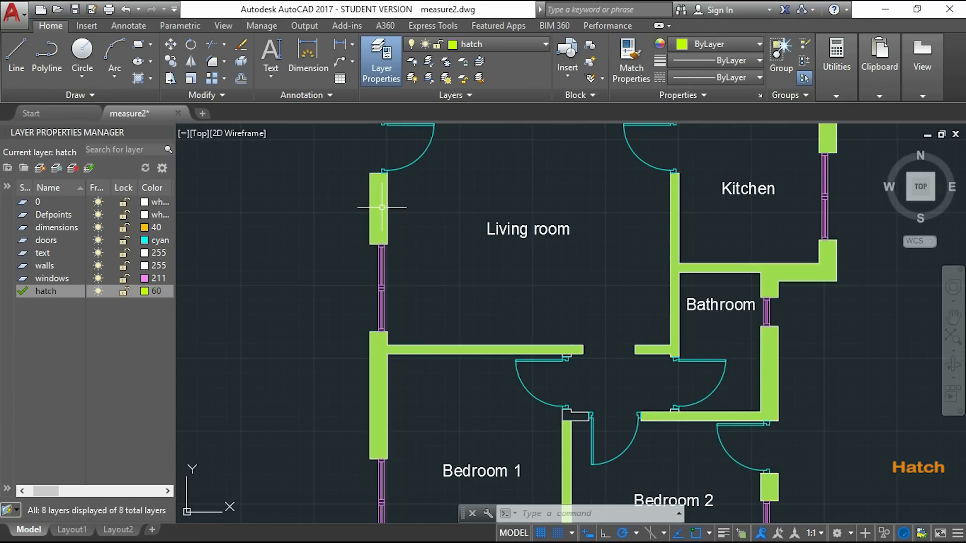
{"action": "left_click", "coordinate": [382, 206]}
{"action": "scroll", "coordinate": [324, 209], "scroll_direction": "down", "scroll_amount": 4}
{"action": "middle_click_drag", "start_coordinate": [324, 210], "coordinate": [360, 201]}
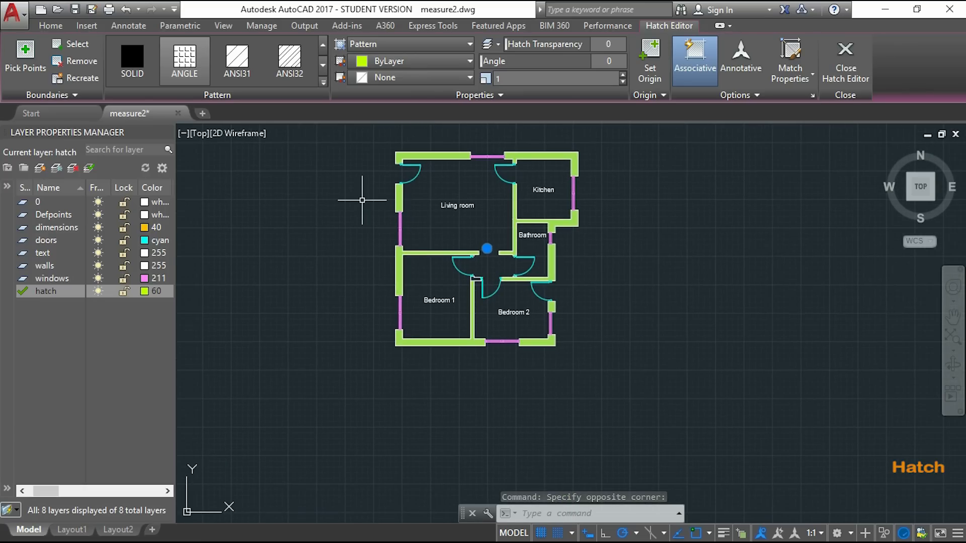
{"action": "left_click", "coordinate": [145, 291]}
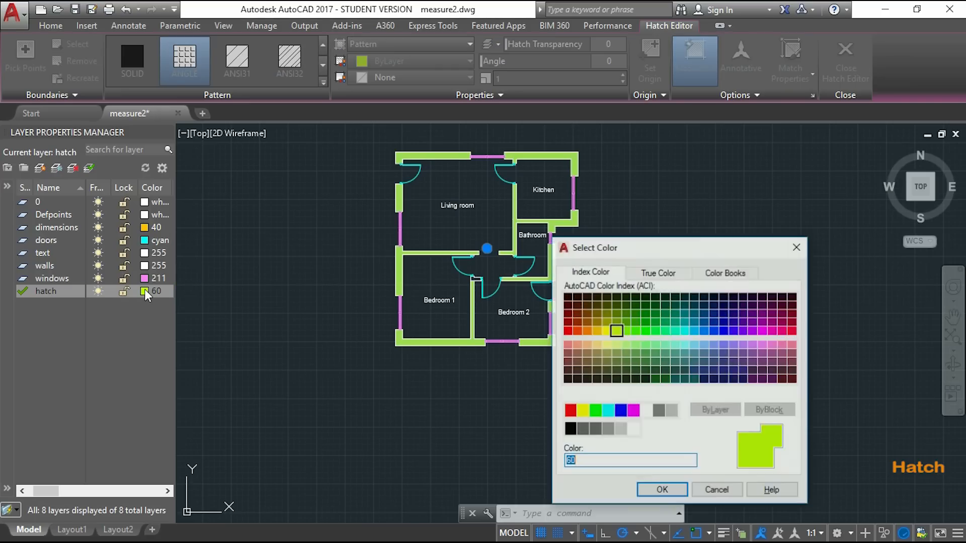
{"action": "left_click", "coordinate": [586, 331]}
{"action": "left_click", "coordinate": [672, 490]}
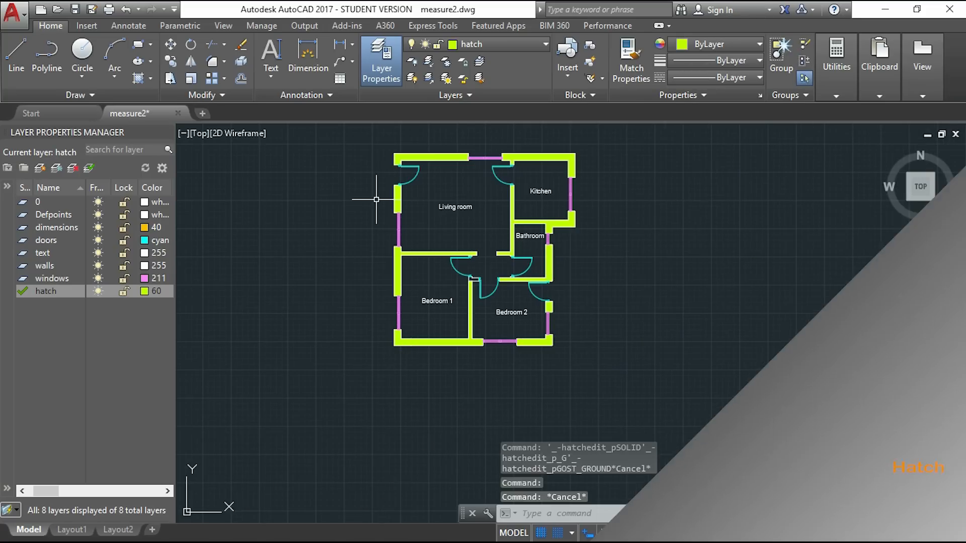
Step: Delete the selected hatch from all the walls
{"action": "scroll", "coordinate": [395, 201], "scroll_direction": "up", "scroll_amount": 2}
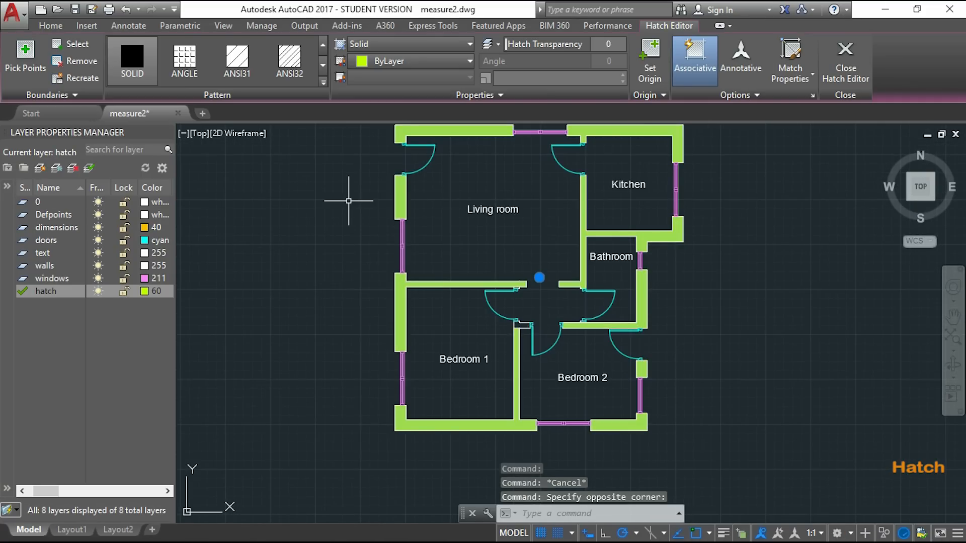
{"action": "scroll", "coordinate": [349, 204], "scroll_direction": "down", "scroll_amount": 1}
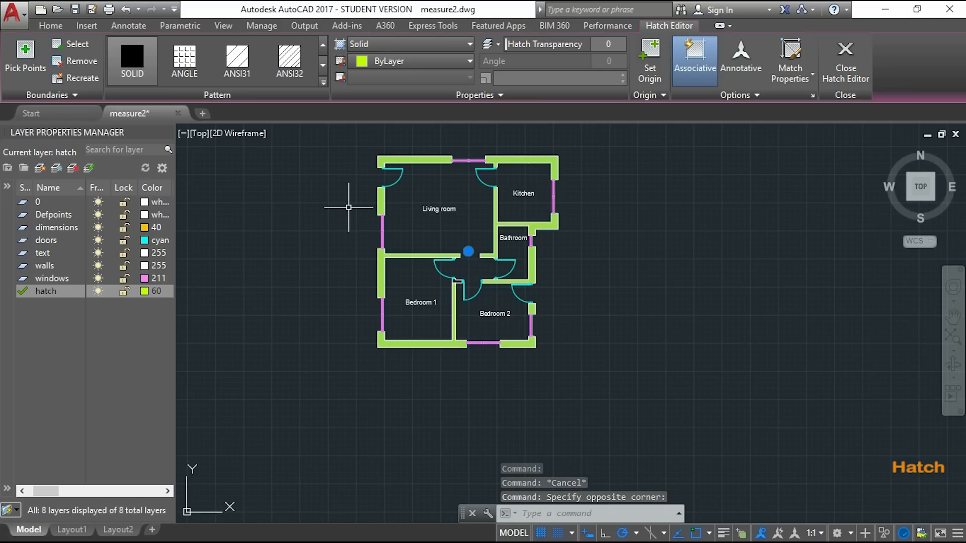
{"action": "key", "text": "Delete"}
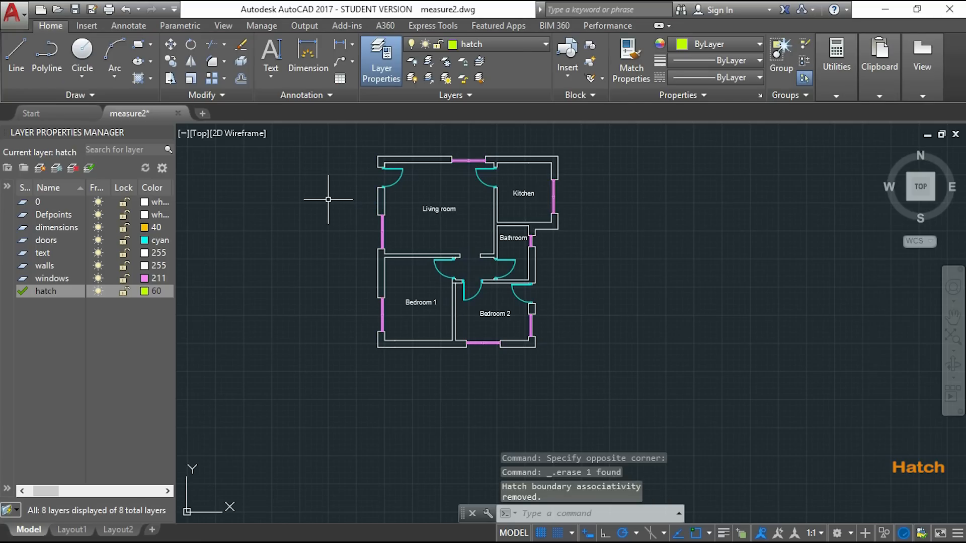
Step: Fill the exterior wall section between the living room's outer door and side window with a SOLID hatch
{"action": "left_click", "coordinate": [138, 80]}
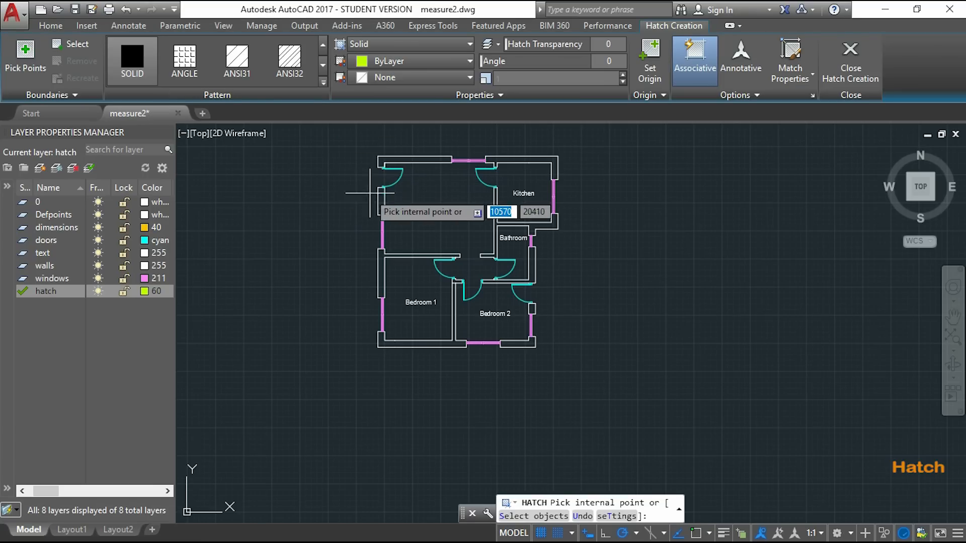
{"action": "scroll", "coordinate": [378, 198], "scroll_direction": "up", "scroll_amount": 6}
{"action": "left_click", "coordinate": [378, 198]}
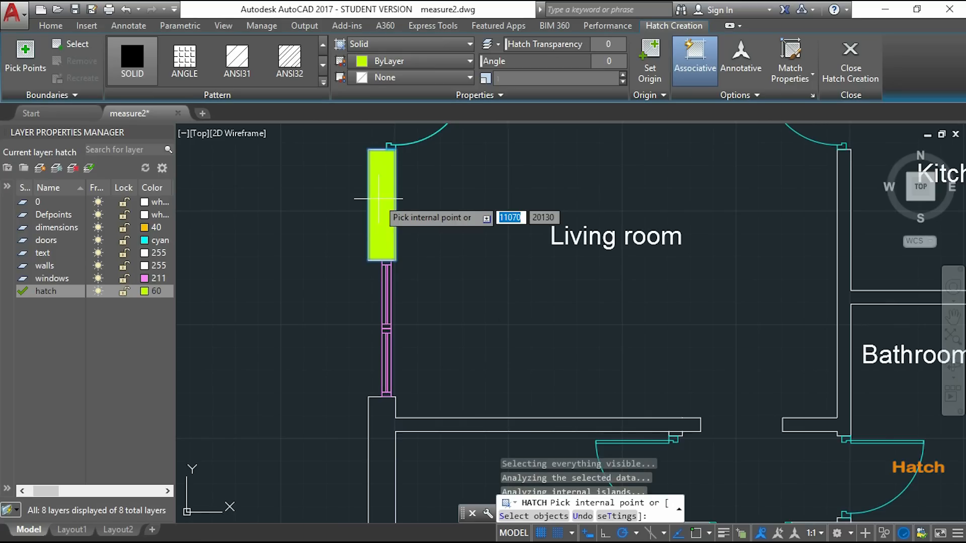
{"action": "scroll", "coordinate": [309, 206], "scroll_direction": "down", "scroll_amount": 4}
{"action": "middle_click_drag", "start_coordinate": [417, 201], "coordinate": [435, 219]}
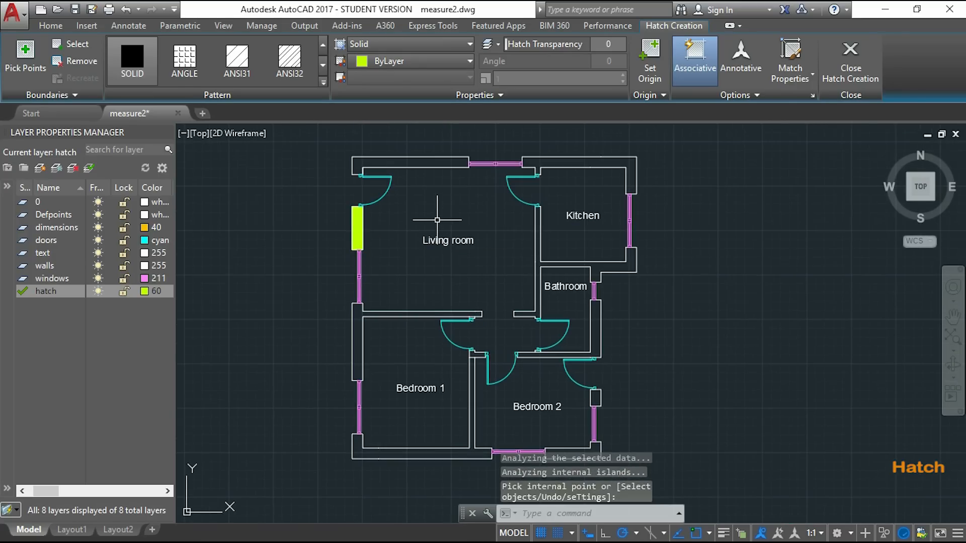
{"action": "key", "text": "Return"}
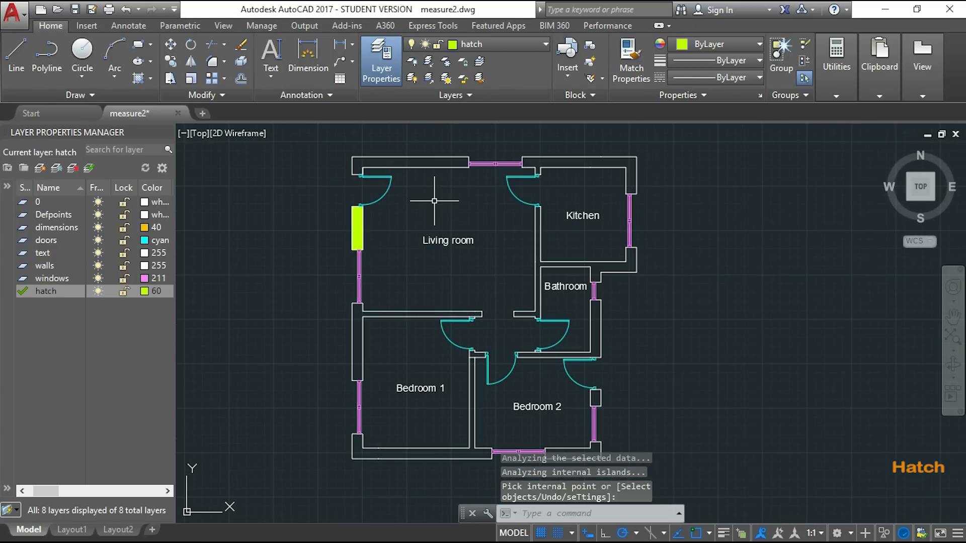
Step: Add a separate SOLID hatch to the L-shaped corner wall section between the living room's outer door and the window above it
{"action": "key", "text": "Return"}
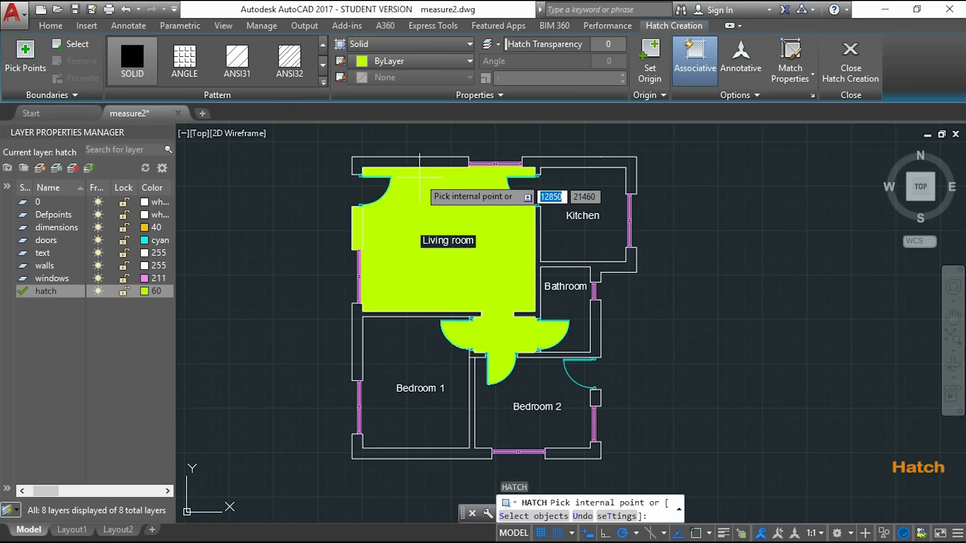
{"action": "scroll", "coordinate": [392, 151], "scroll_direction": "up", "scroll_amount": 5}
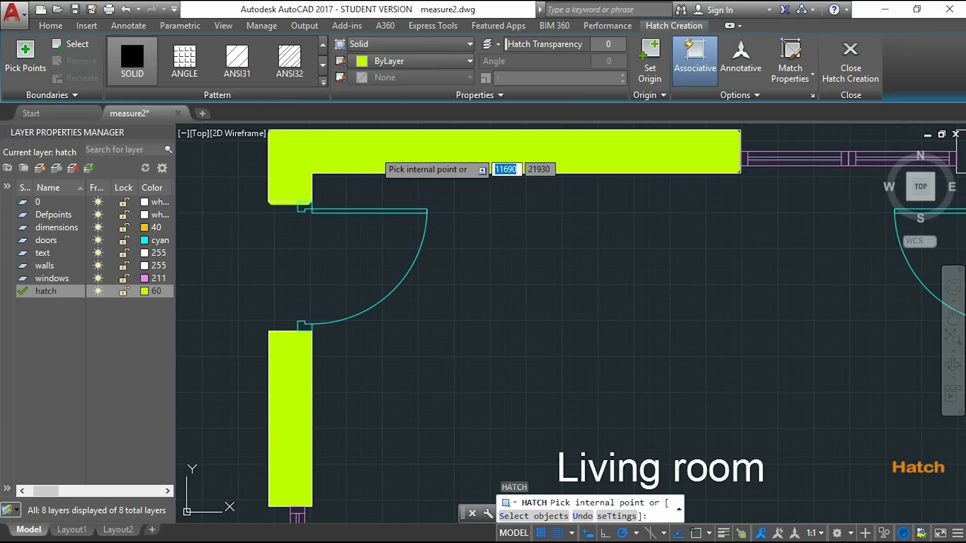
{"action": "left_click", "coordinate": [459, 194]}
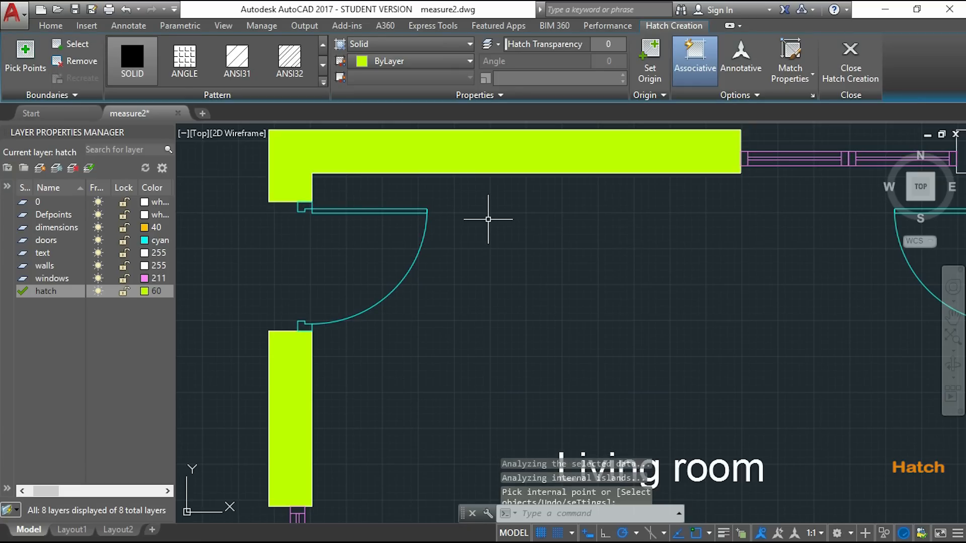
{"action": "scroll", "coordinate": [500, 255], "scroll_direction": "down", "scroll_amount": 6}
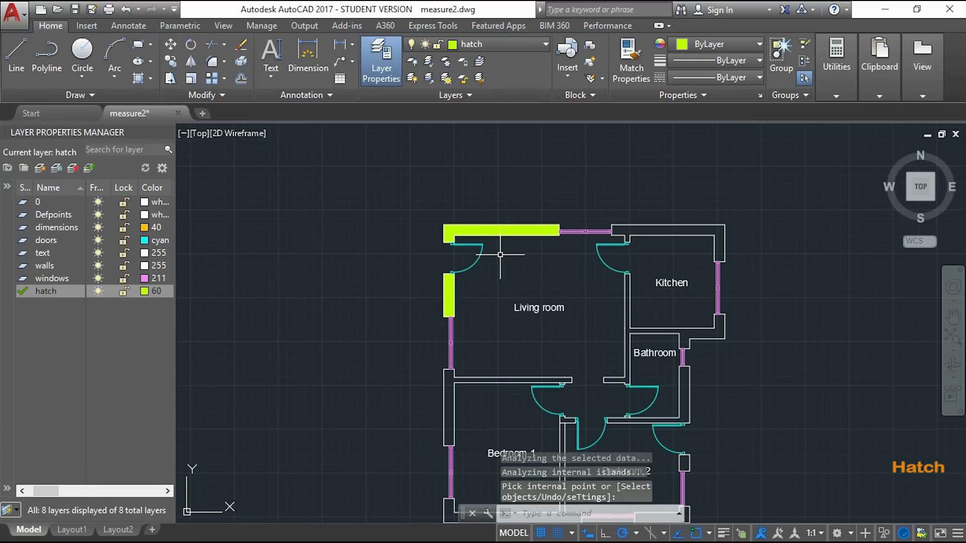
Step: Select the two solid wall hatches one at a time to check whether they are separate objects
{"action": "left_click", "coordinate": [507, 230]}
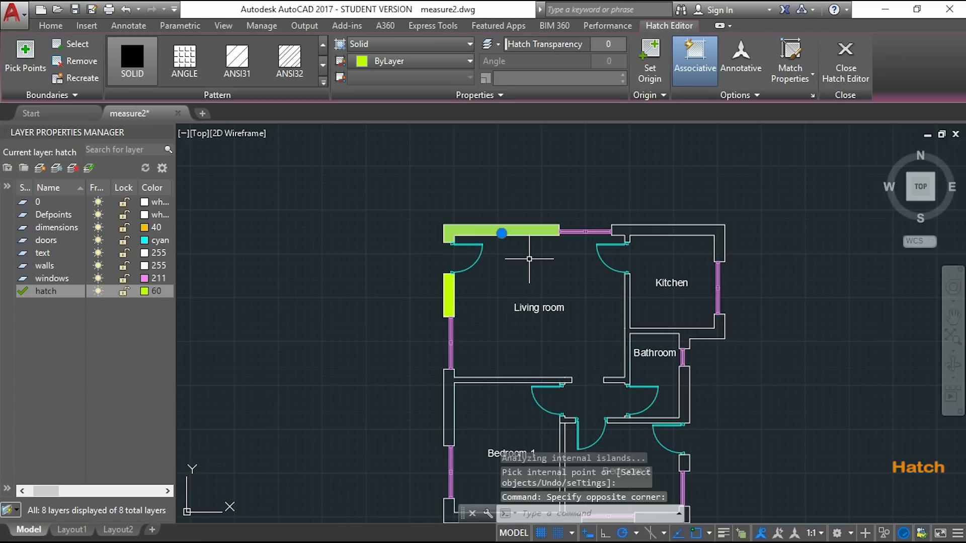
{"action": "key", "text": "Escape"}
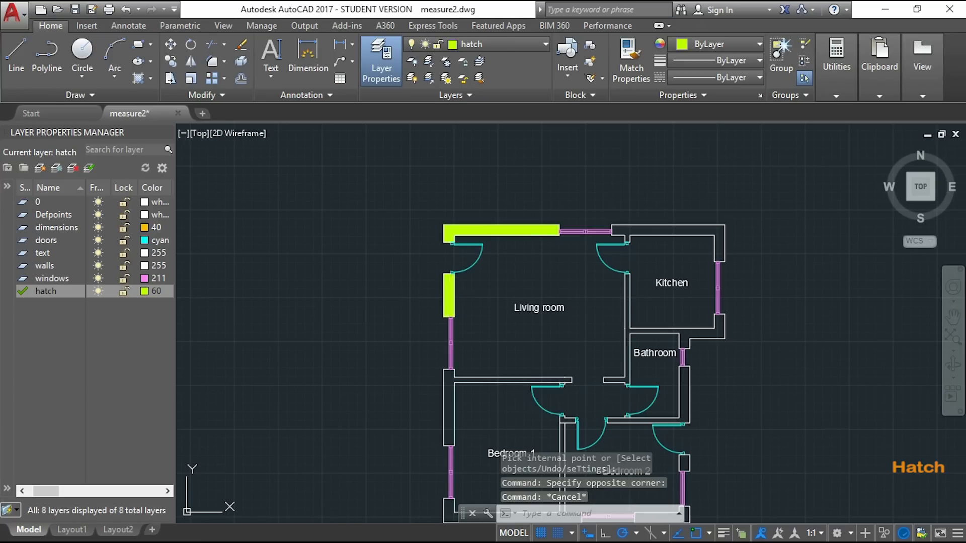
{"action": "left_click", "coordinate": [449, 295]}
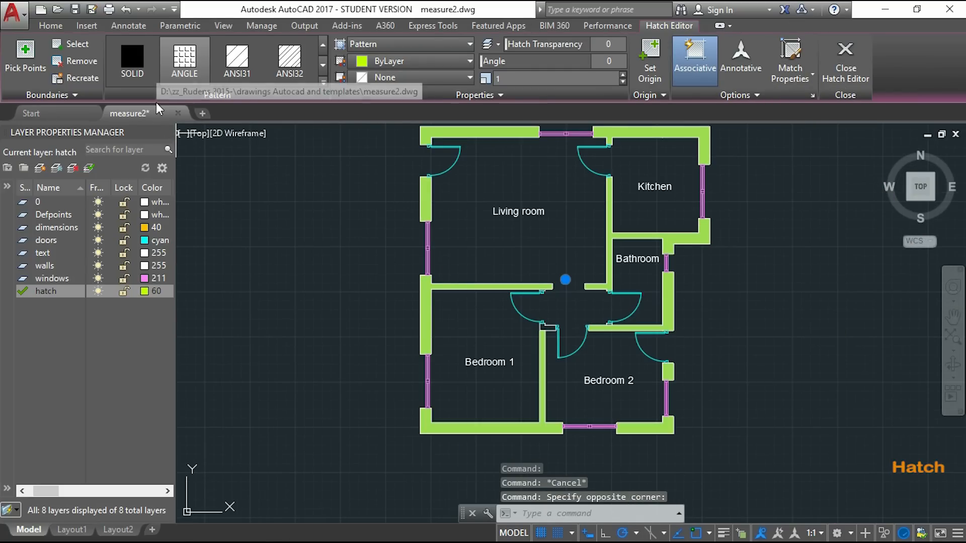
Step: Try the SOLID, ANSI31 and ANSI32 patterns on the full wall hatch and browse the other available patterns
{"action": "left_click", "coordinate": [143, 76]}
{"action": "left_click", "coordinate": [255, 71]}
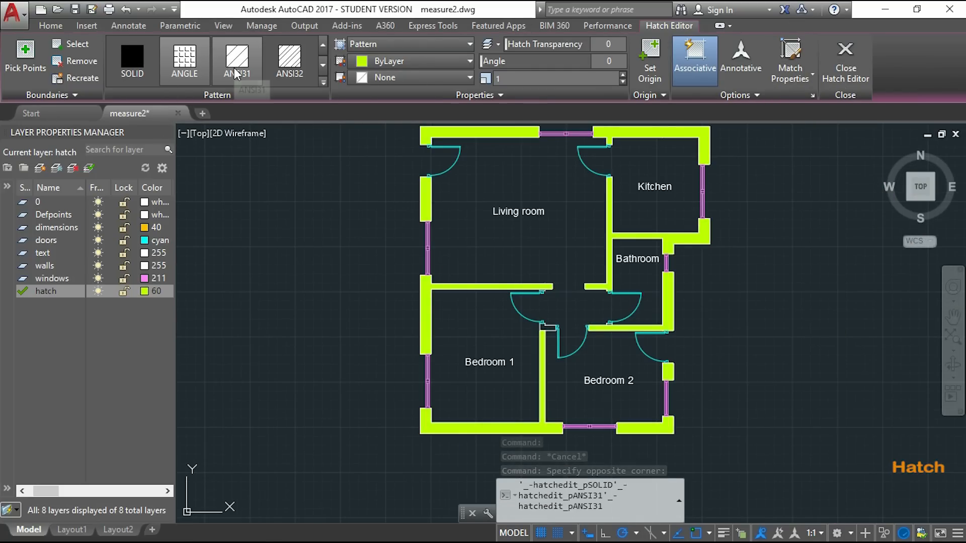
{"action": "left_click", "coordinate": [289, 61]}
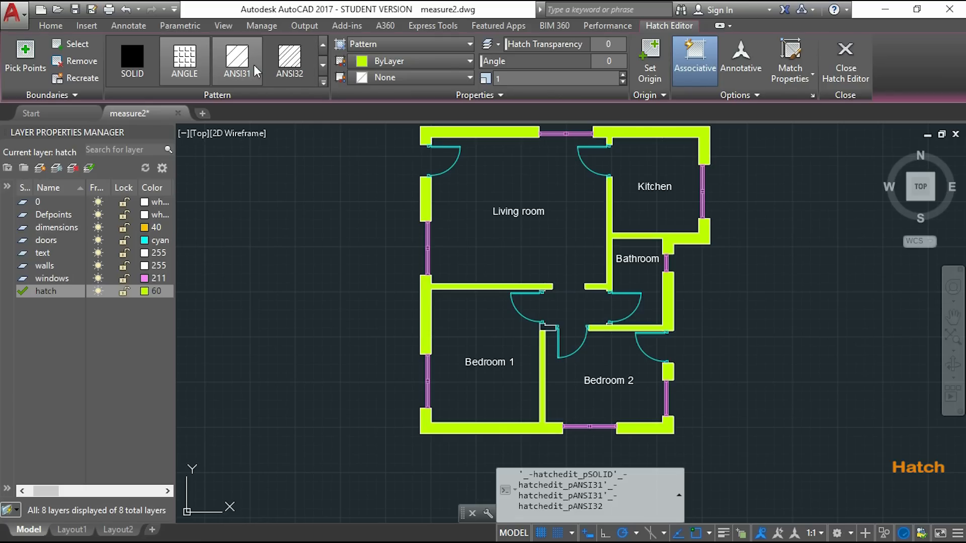
{"action": "left_click", "coordinate": [128, 63]}
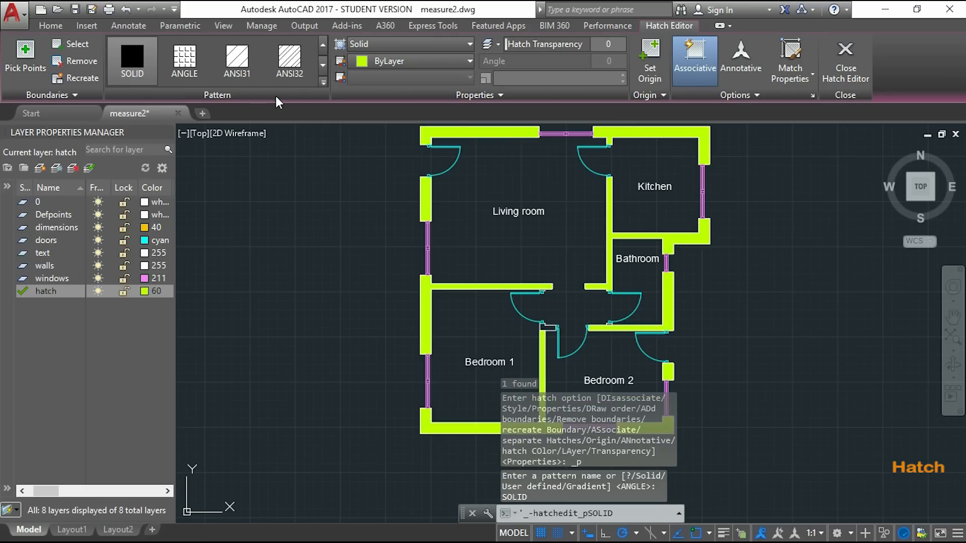
{"action": "left_click", "coordinate": [322, 82]}
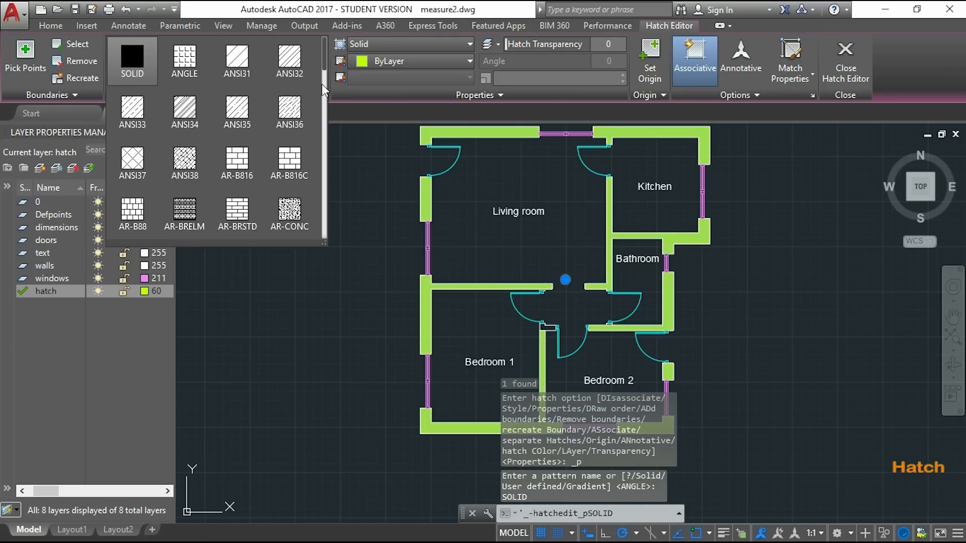
{"action": "left_click_drag", "start_coordinate": [324, 63], "coordinate": [321, 122]}
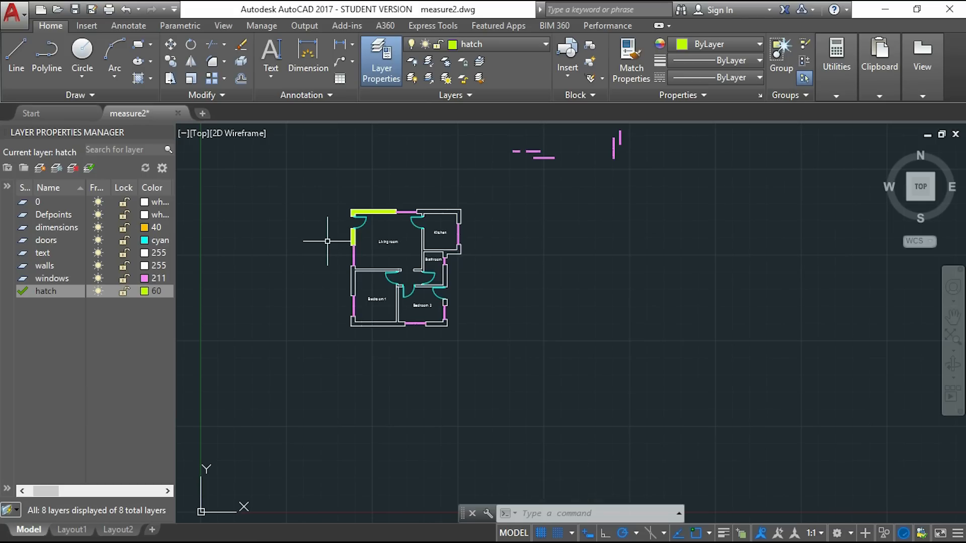
{"action": "scroll", "coordinate": [322, 234], "scroll_direction": "up", "scroll_amount": 3}
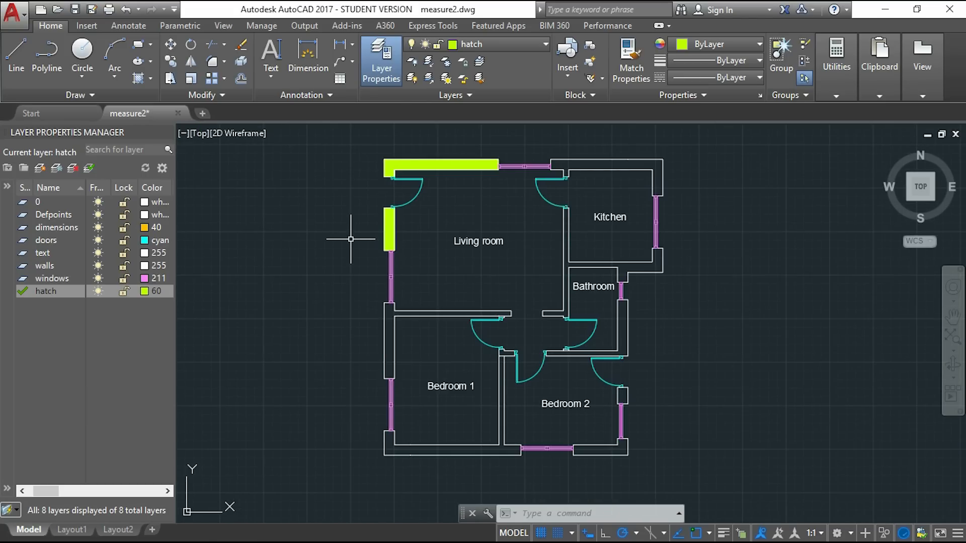